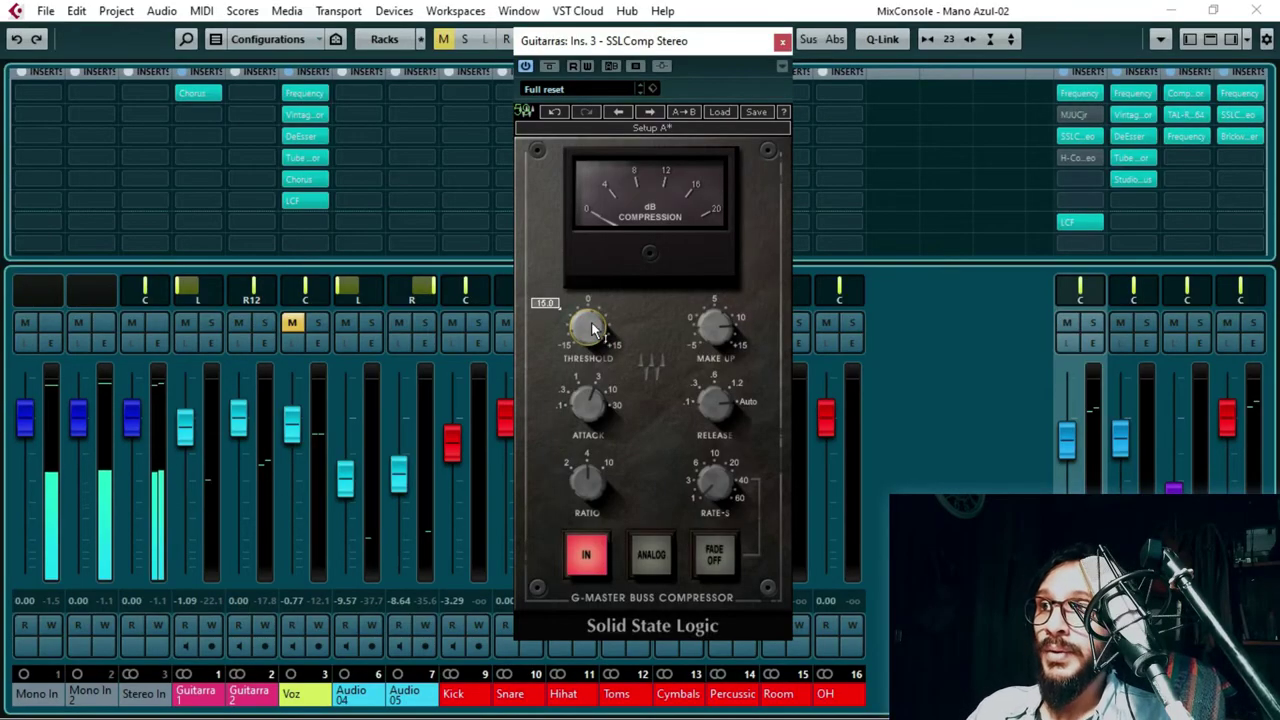
- Sweep the SSLComp threshold across its range up to 15 to demonstrate the control
{"action": "scroll", "coordinate": [591, 322], "scroll_direction": "down", "scroll_amount": 1}
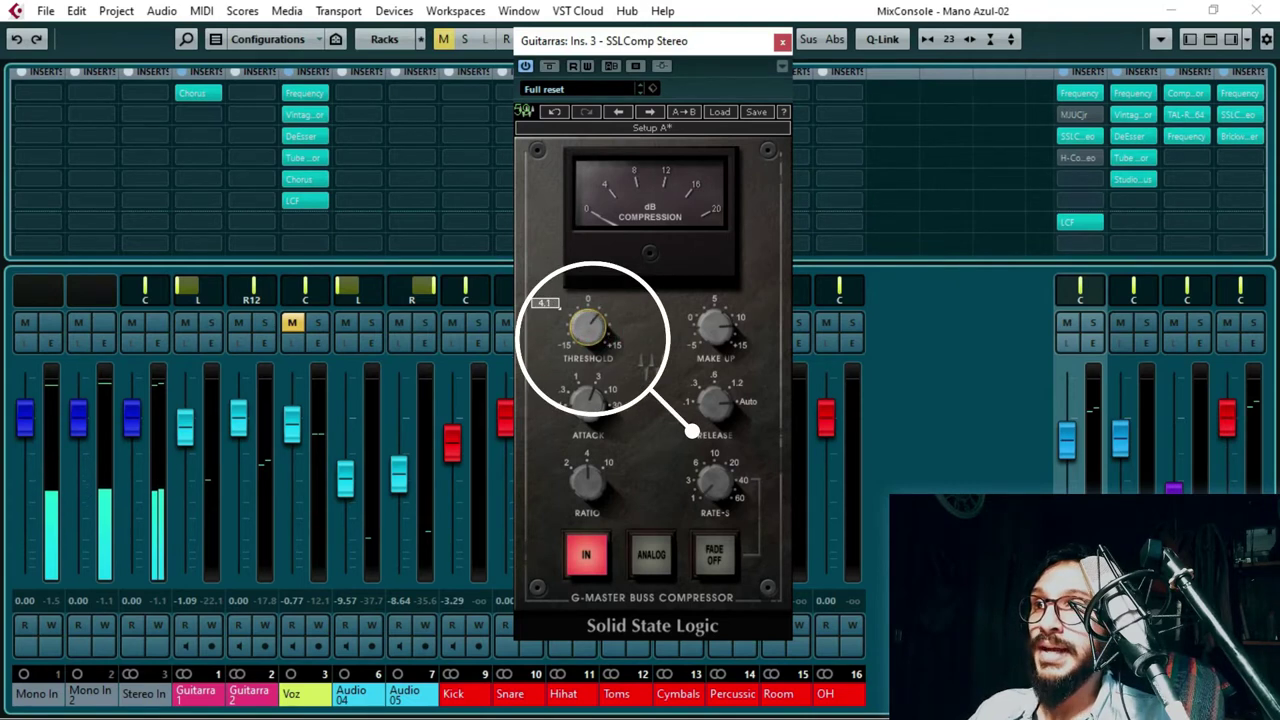
{"action": "scroll", "coordinate": [597, 328], "scroll_direction": "up", "scroll_amount": 10}
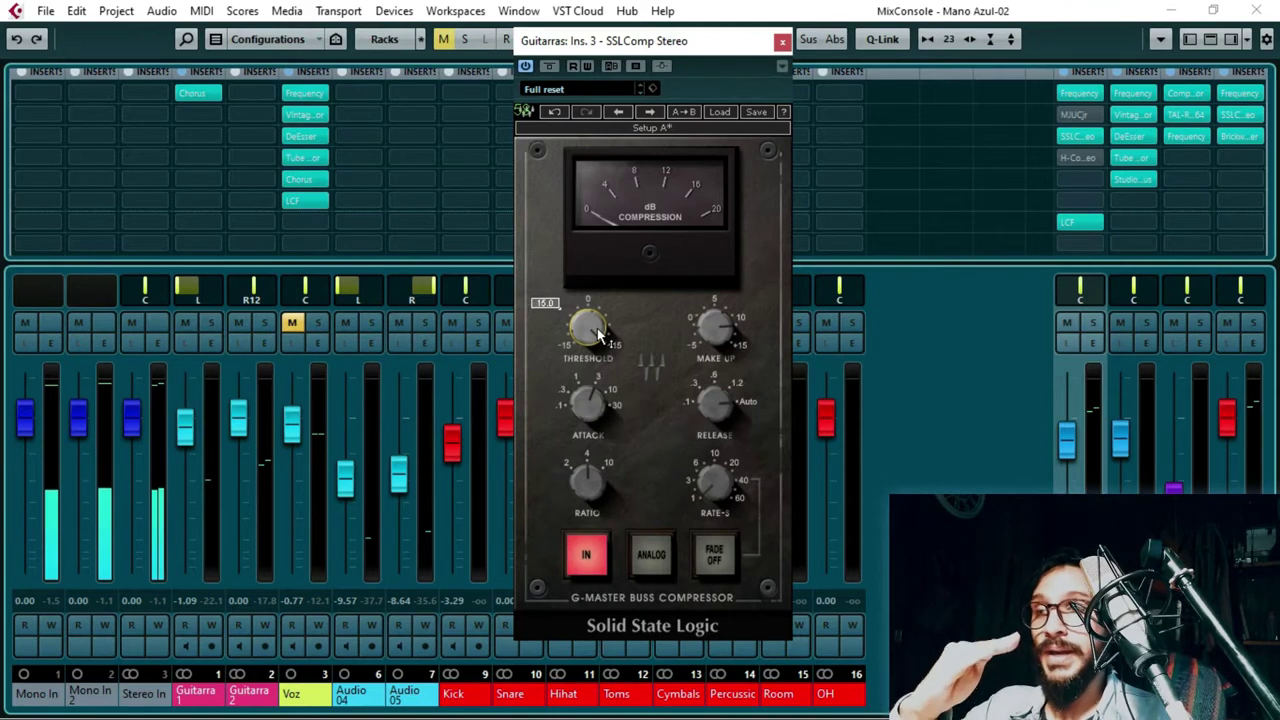
{"action": "scroll", "coordinate": [597, 328], "scroll_direction": "down", "scroll_amount": 4}
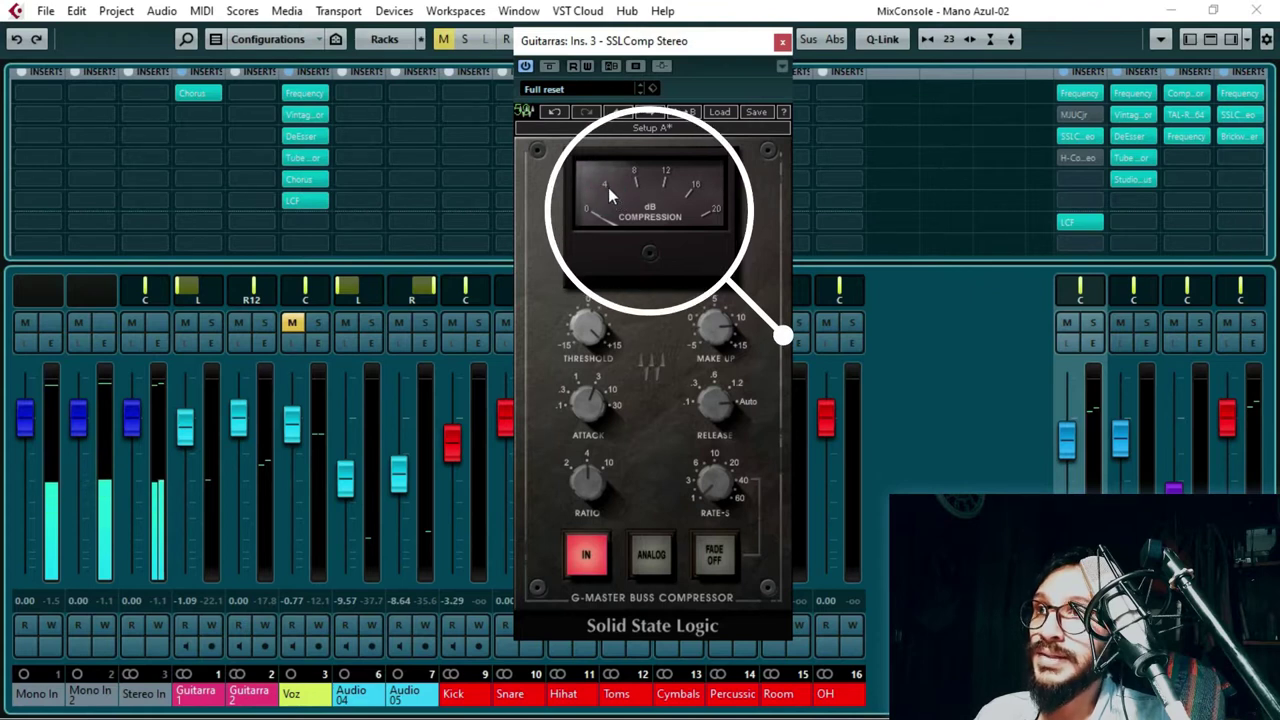
{"action": "left_click", "coordinate": [651, 218]}
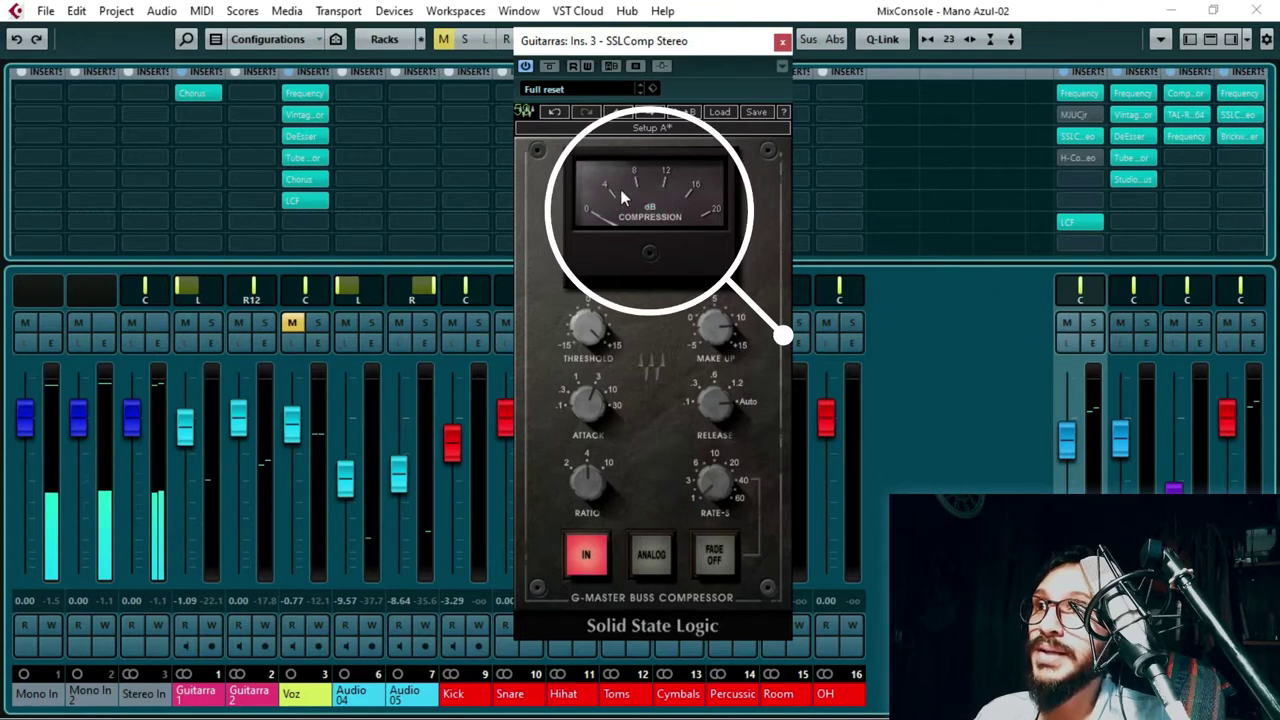
{"action": "left_click", "coordinate": [636, 176]}
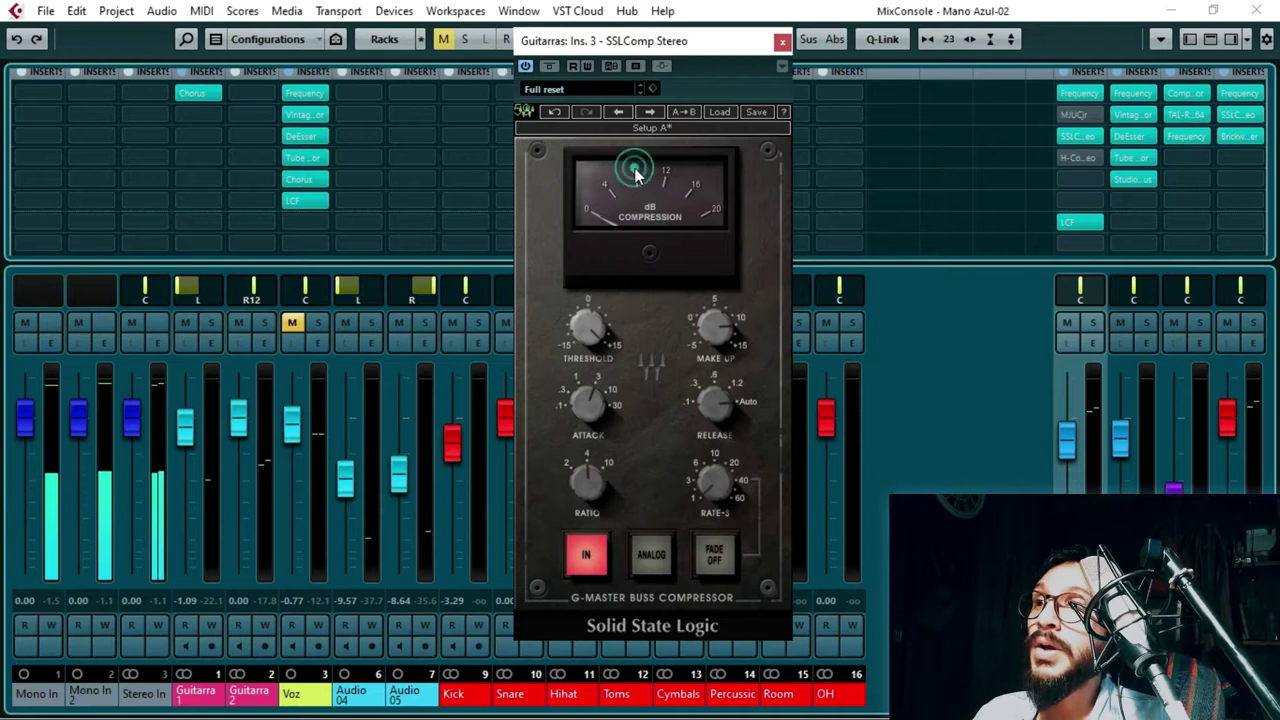
{"action": "left_click", "coordinate": [654, 209]}
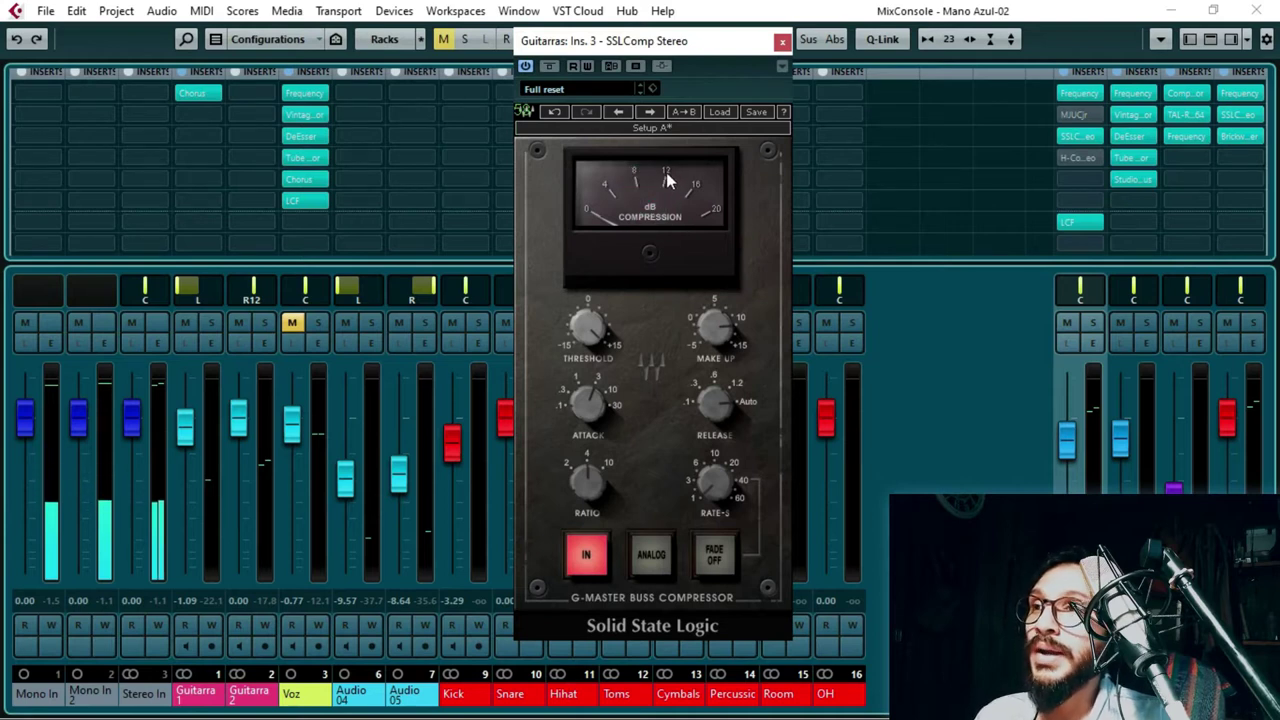
{"action": "left_click", "coordinate": [671, 172]}
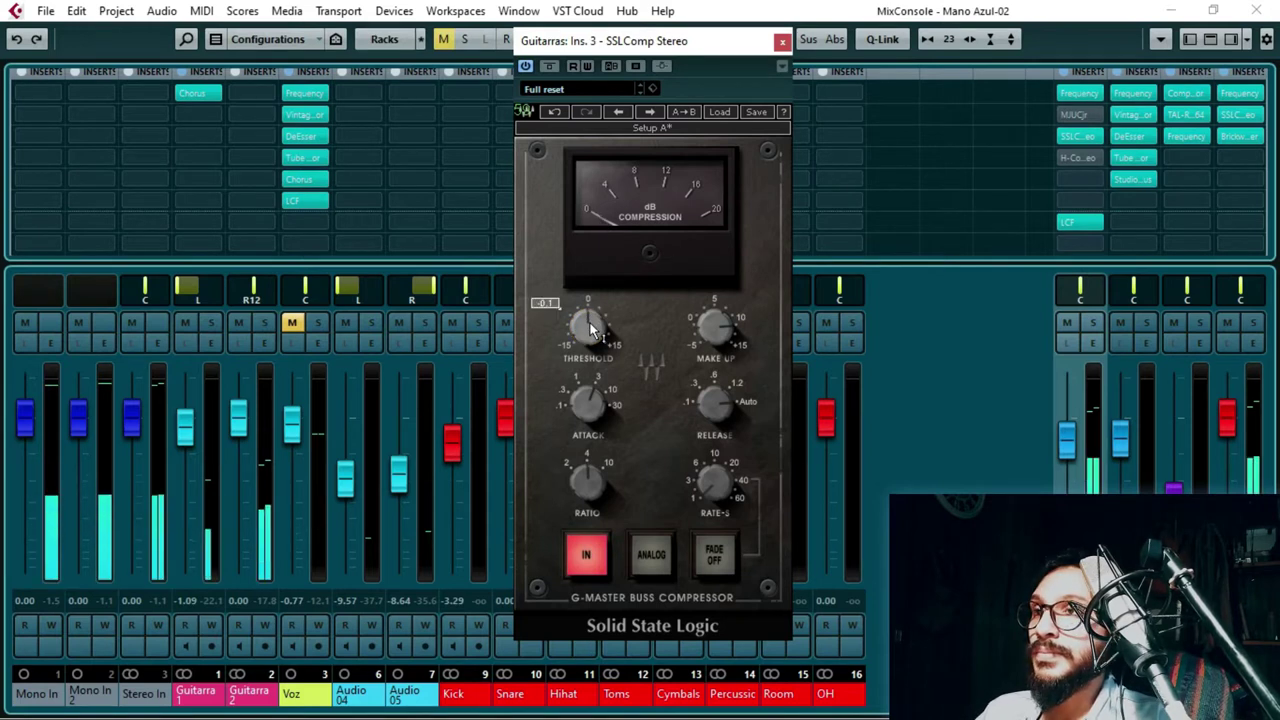
- Lower the SSLComp threshold in stages, through -6.6 and past -10.8, to apply more compression to the guitar group
{"action": "left_click_drag", "start_coordinate": [589, 321], "coordinate": [589, 328]}
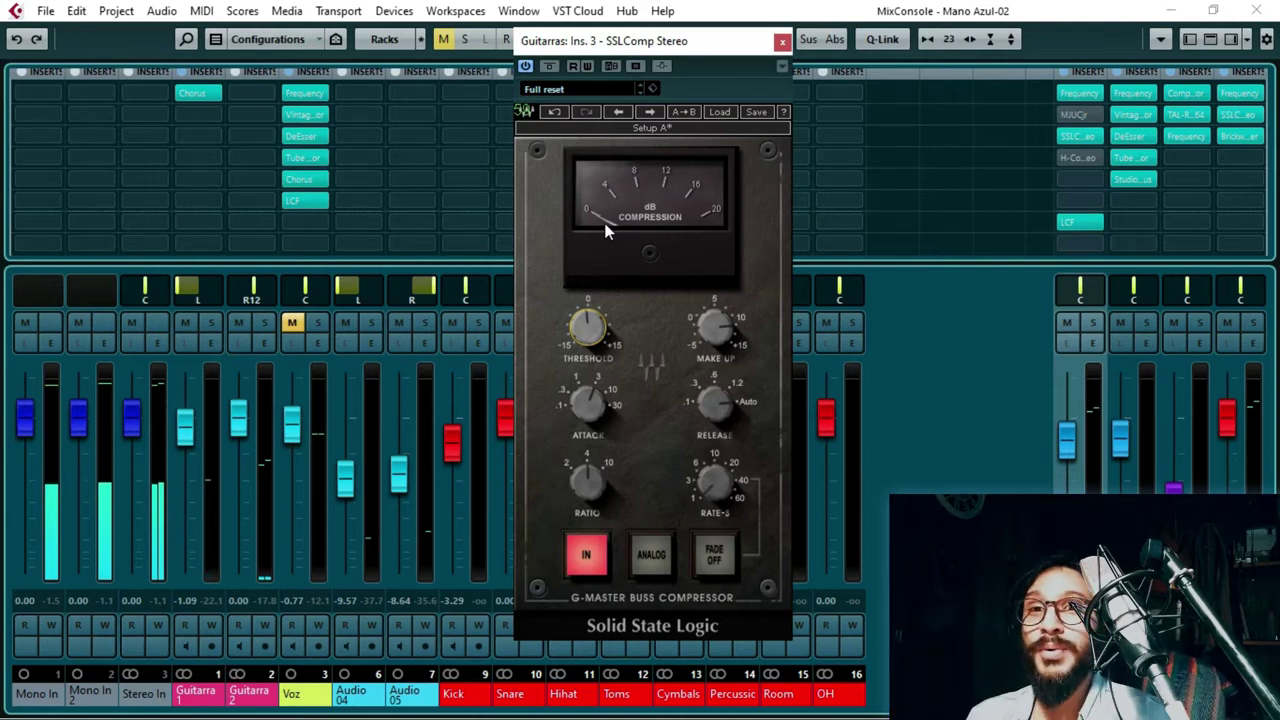
{"action": "mouse_move", "coordinate": [590, 335]}
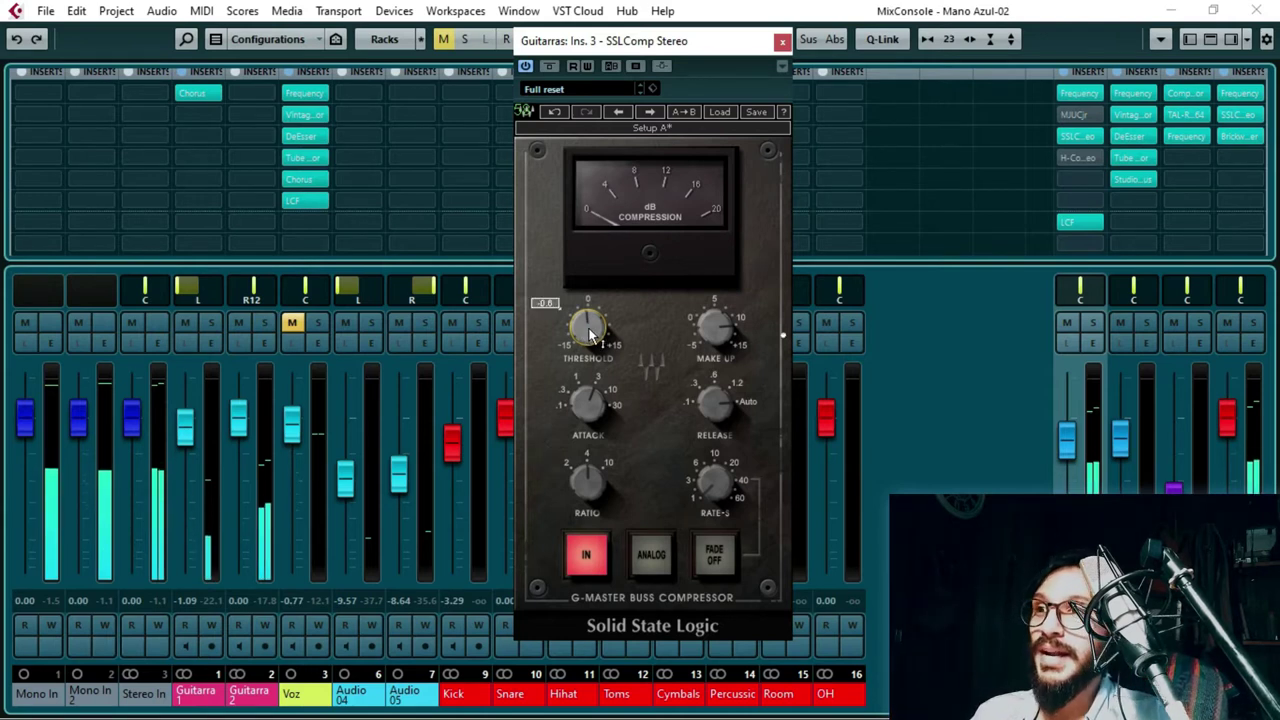
{"action": "left_click_drag", "start_coordinate": [590, 335], "coordinate": [590, 368]}
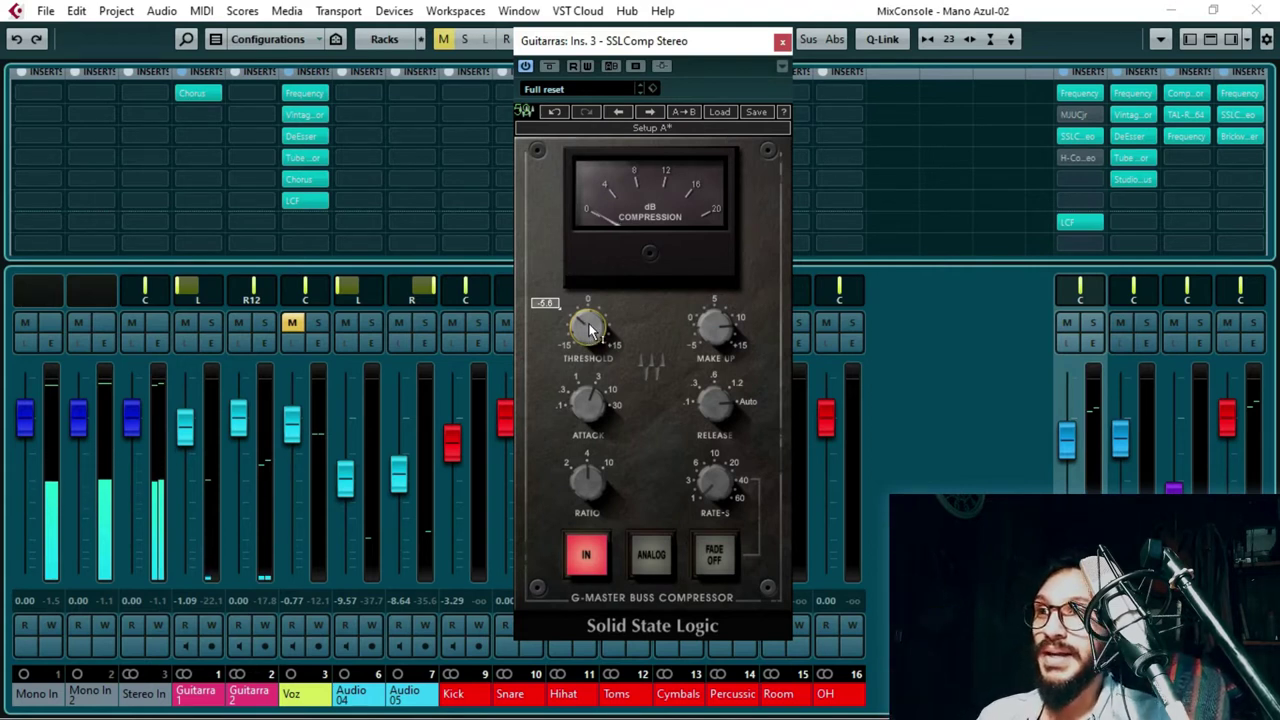
{"action": "left_click_drag", "start_coordinate": [588, 322], "coordinate": [588, 346]}
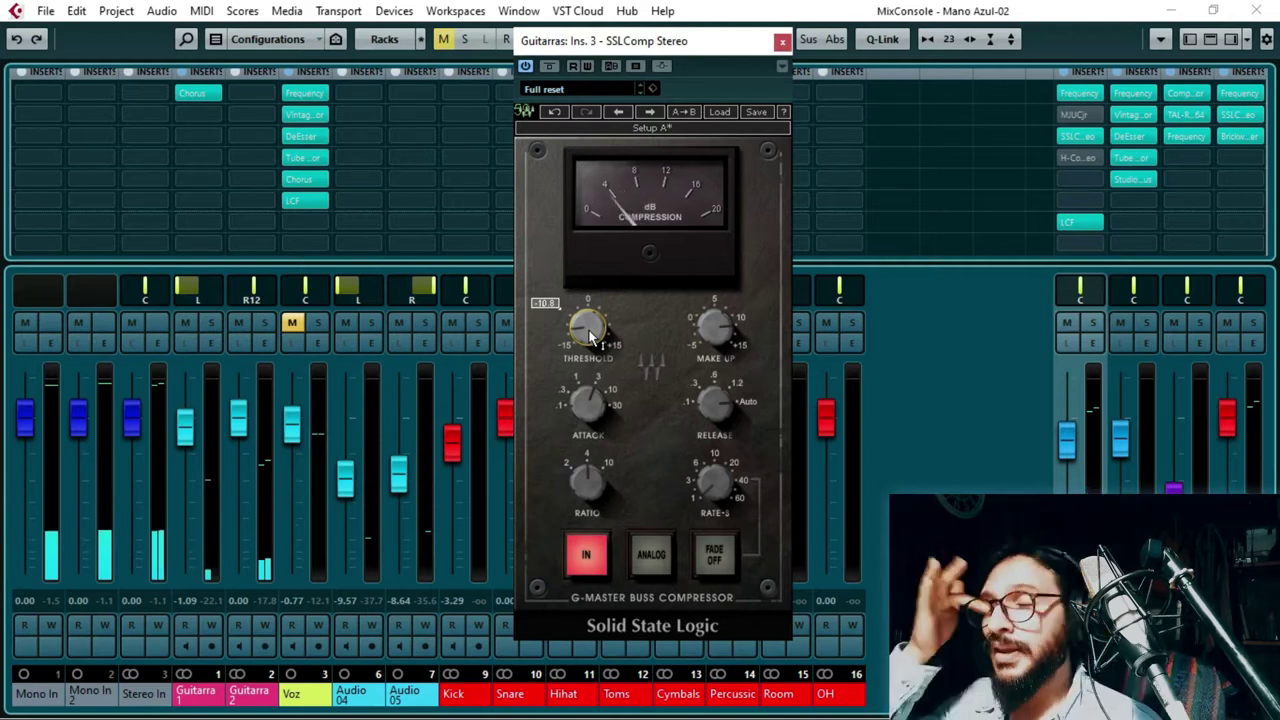
{"action": "left_click", "coordinate": [590, 337]}
{"action": "left_click_drag", "start_coordinate": [590, 337], "coordinate": [590, 342]}
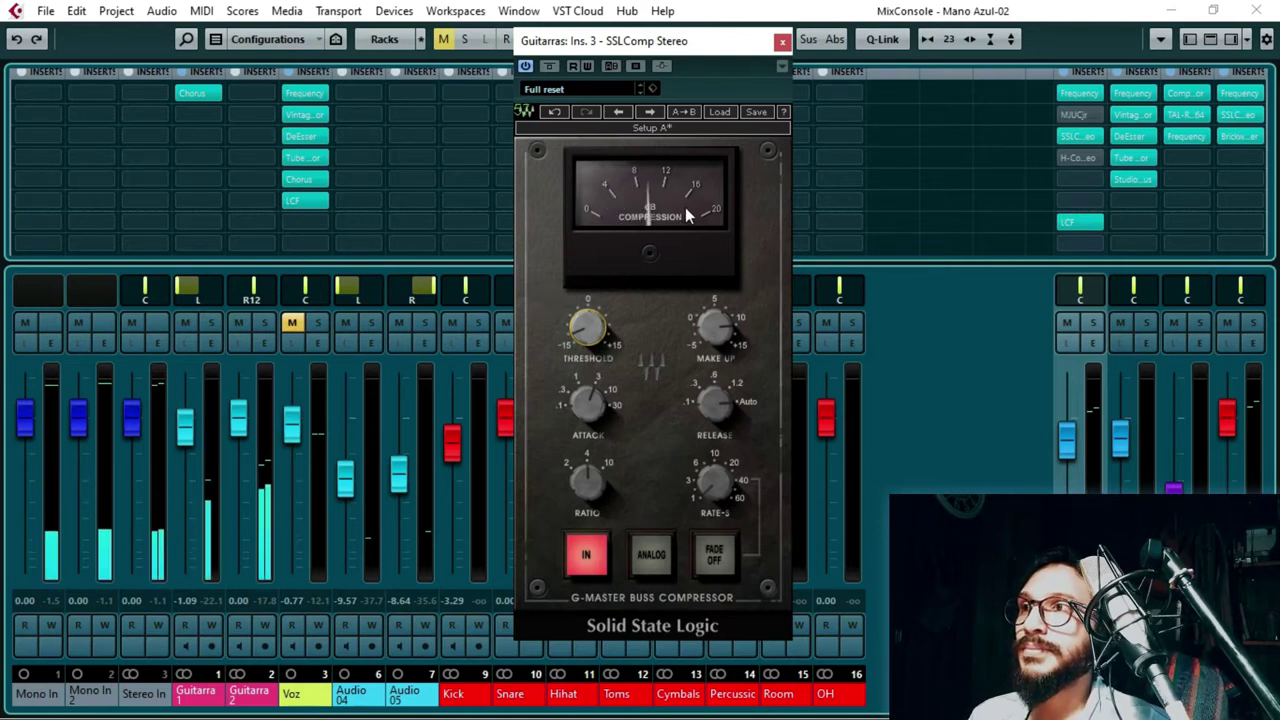
{"action": "left_click_drag", "start_coordinate": [591, 322], "coordinate": [590, 335]}
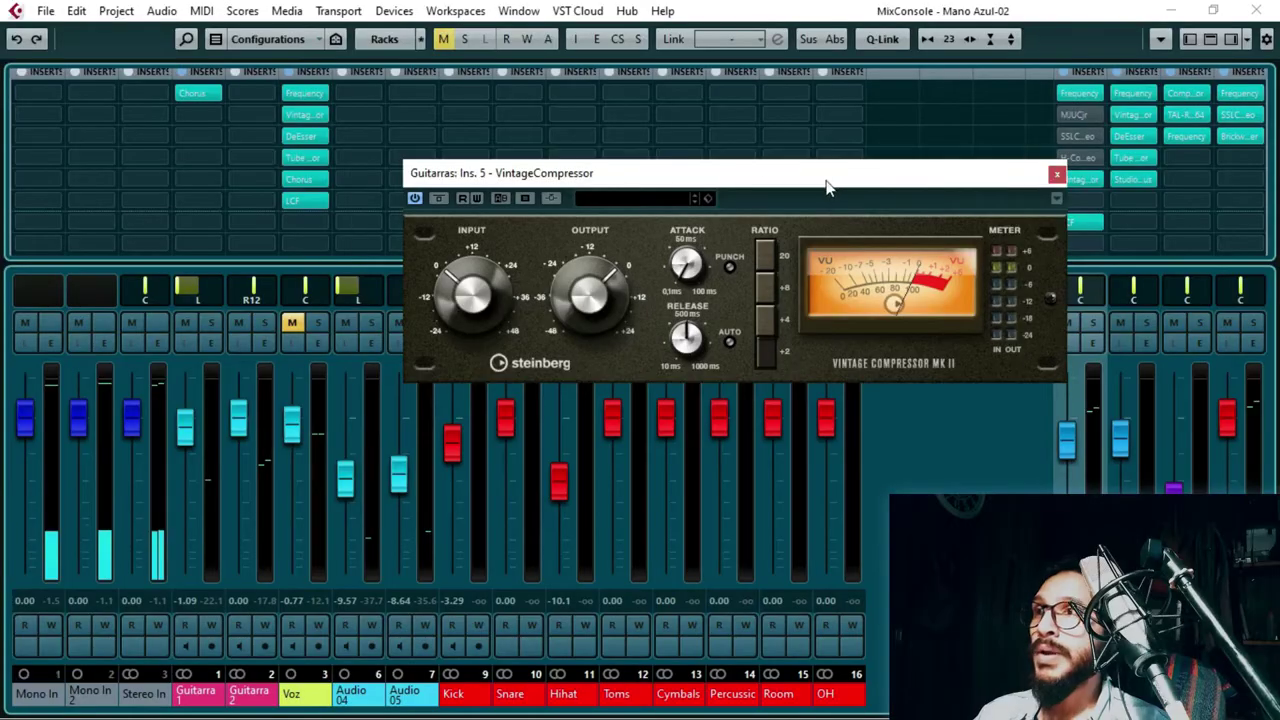
- Move the VintageCompressor window clear of the Guitarras channel's inserts
{"action": "left_click_drag", "start_coordinate": [829, 183], "coordinate": [757, 180]}
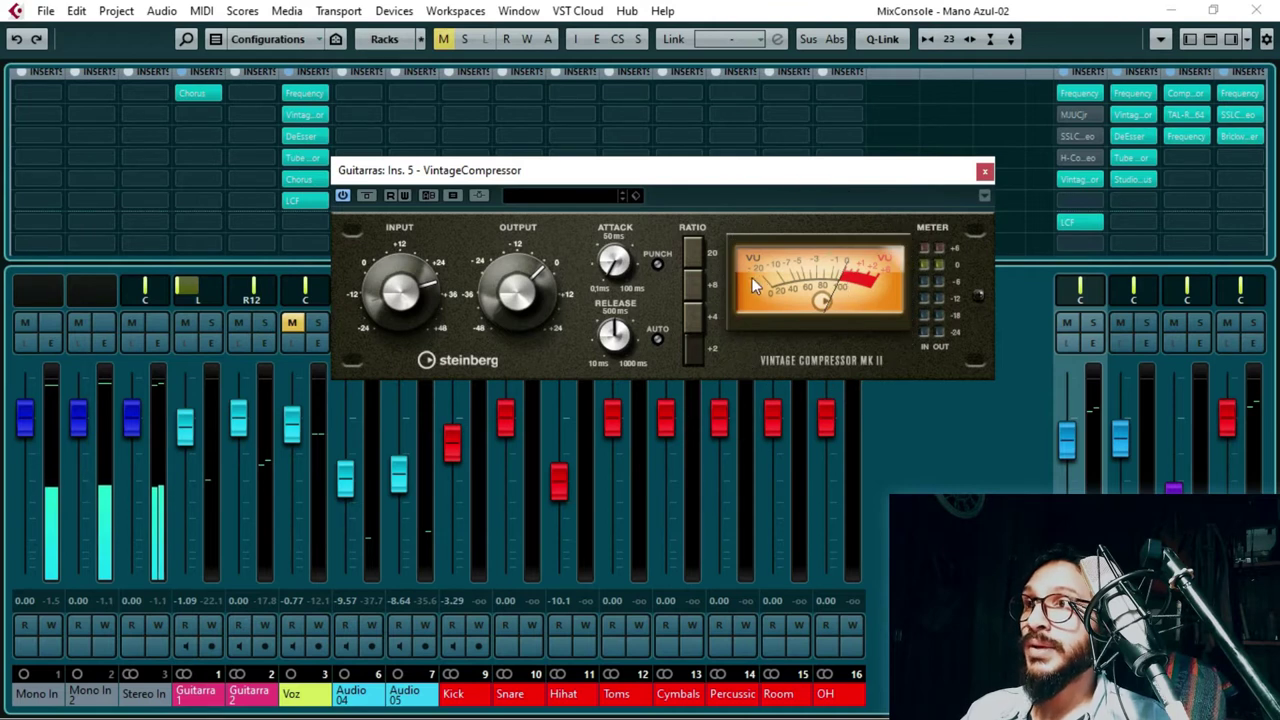
{"action": "left_click_drag", "start_coordinate": [960, 171], "coordinate": [955, 153]}
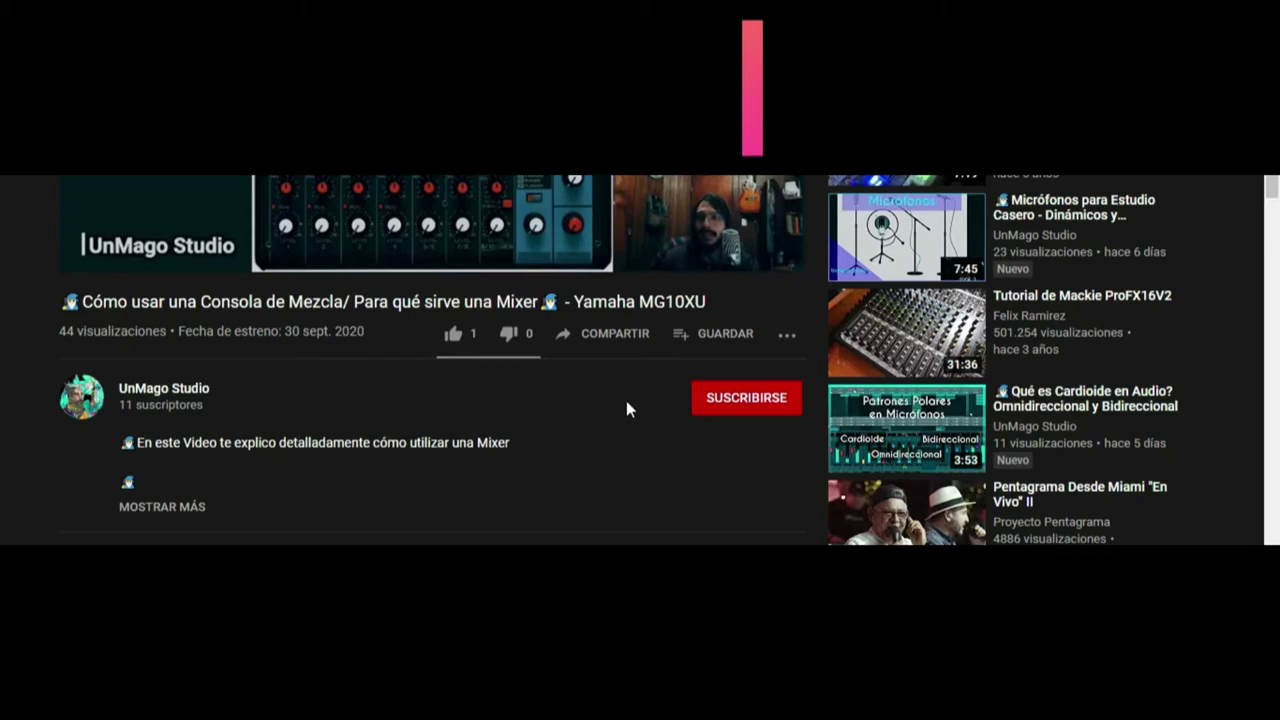
{"action": "left_click", "coordinate": [742, 400]}
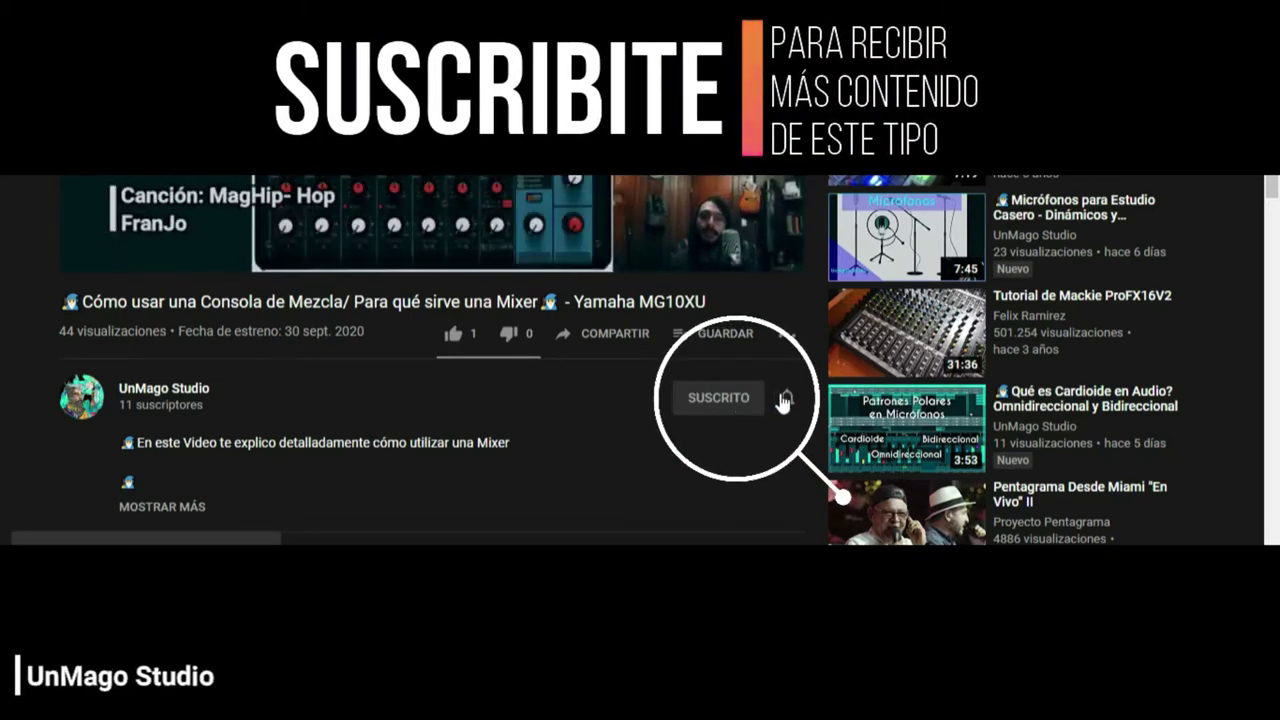
{"action": "left_click", "coordinate": [785, 398]}
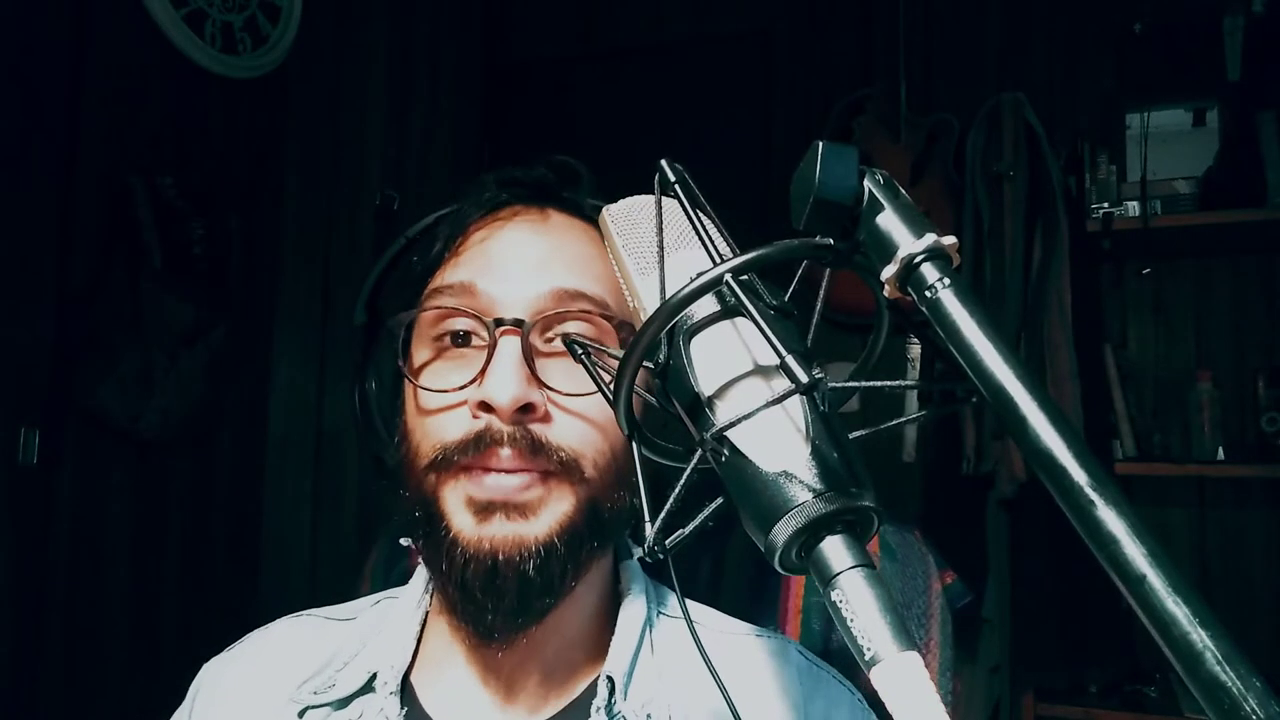
{"action": "left_click_drag", "start_coordinate": [63, 606], "coordinate": [305, 676]}
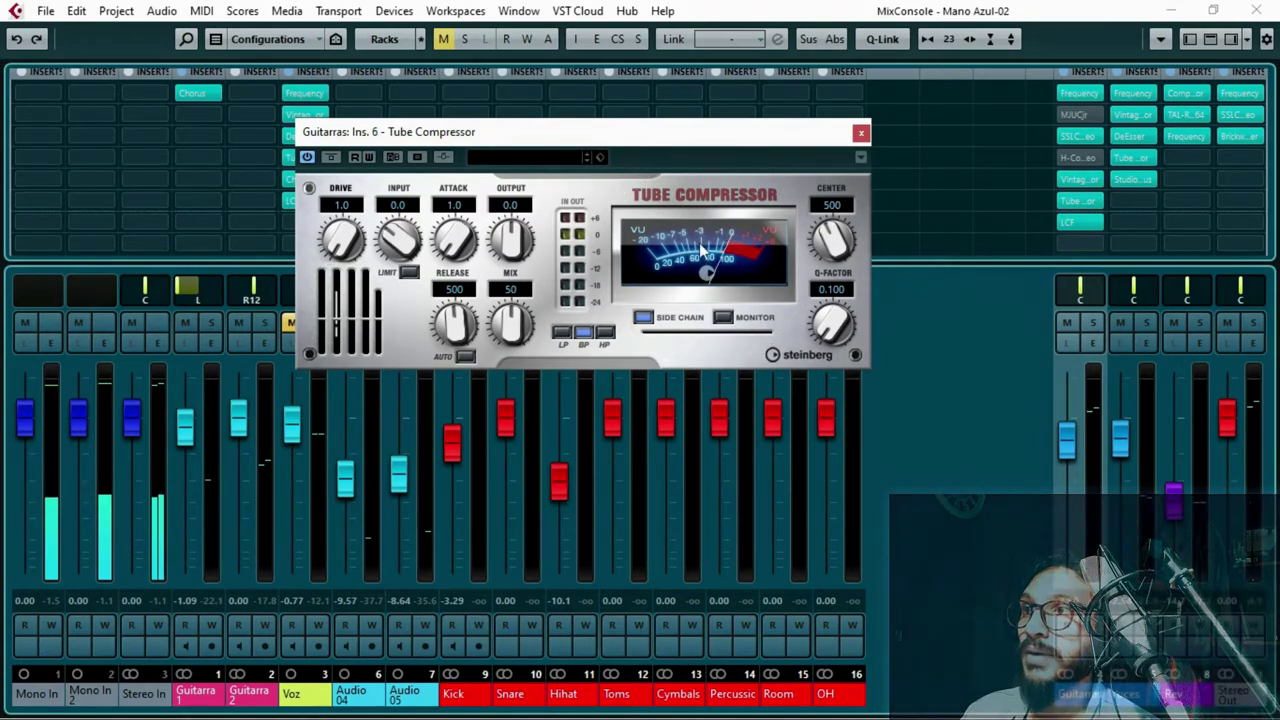
- Close the Tube Compressor and examine the VintageCompressor's Input control and VU meter
{"action": "left_click", "coordinate": [860, 132]}
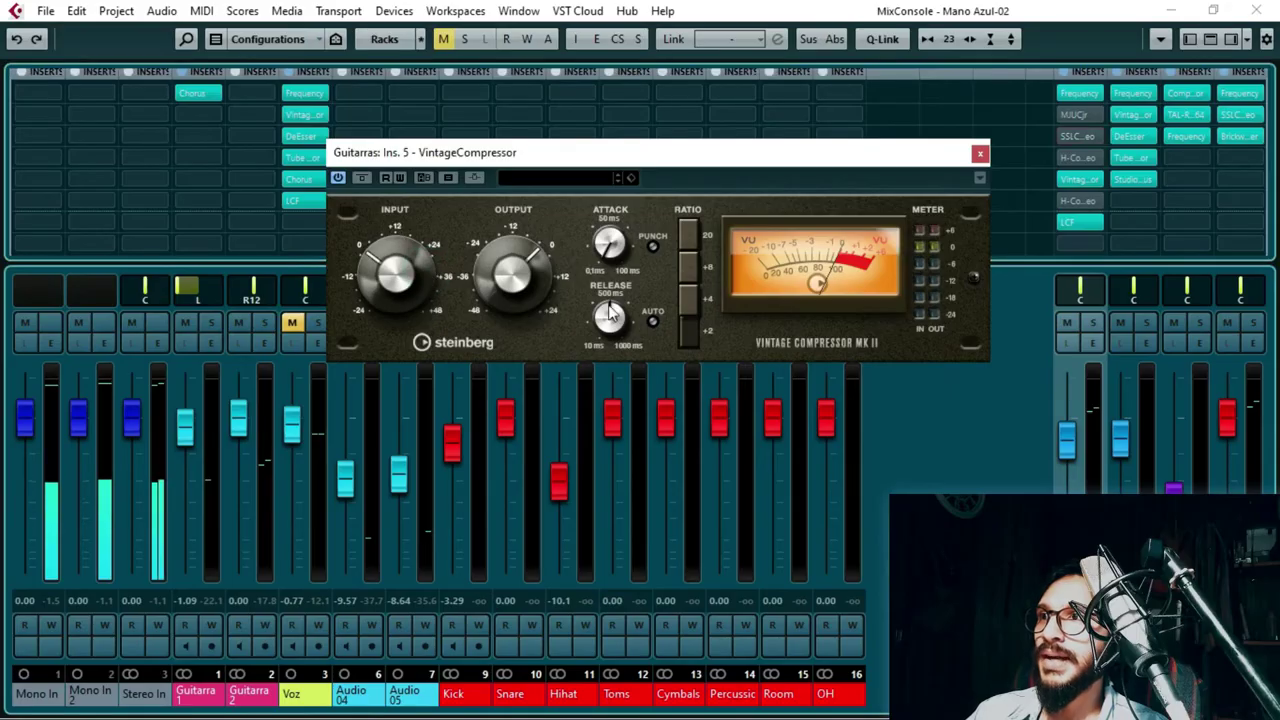
{"action": "left_click", "coordinate": [841, 243]}
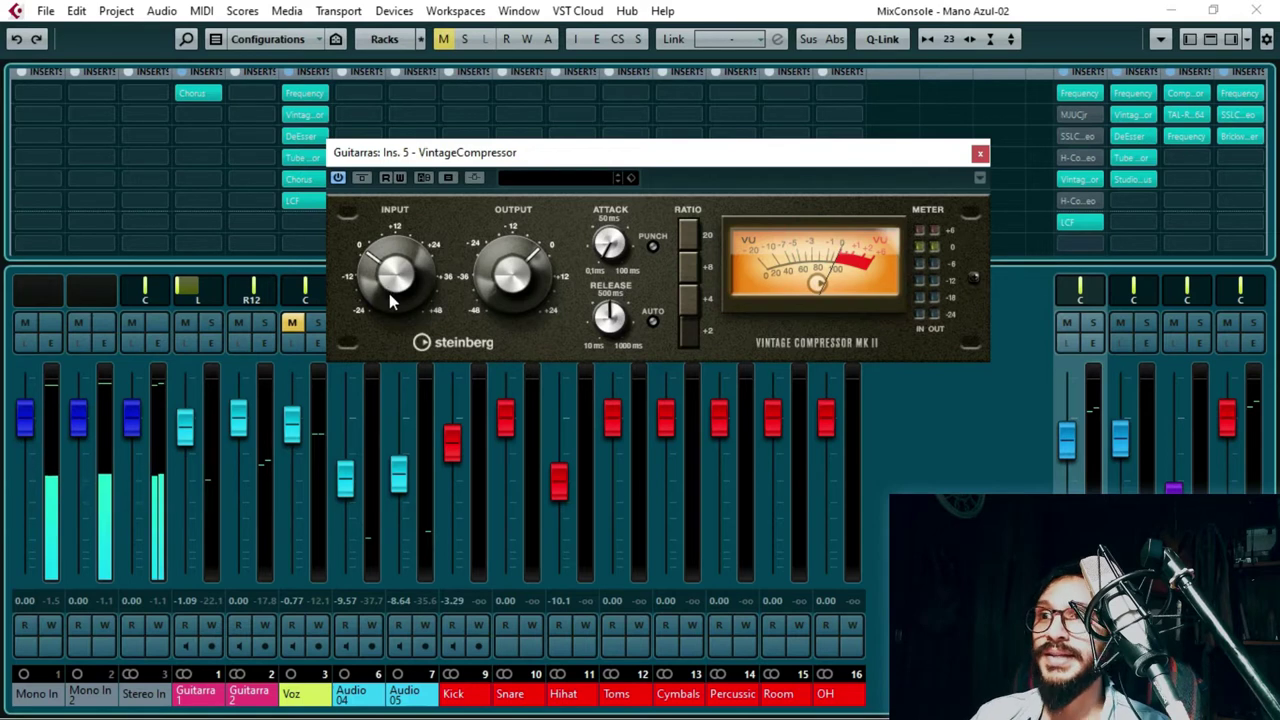
{"action": "left_click", "coordinate": [396, 207]}
{"action": "left_click", "coordinate": [394, 215]}
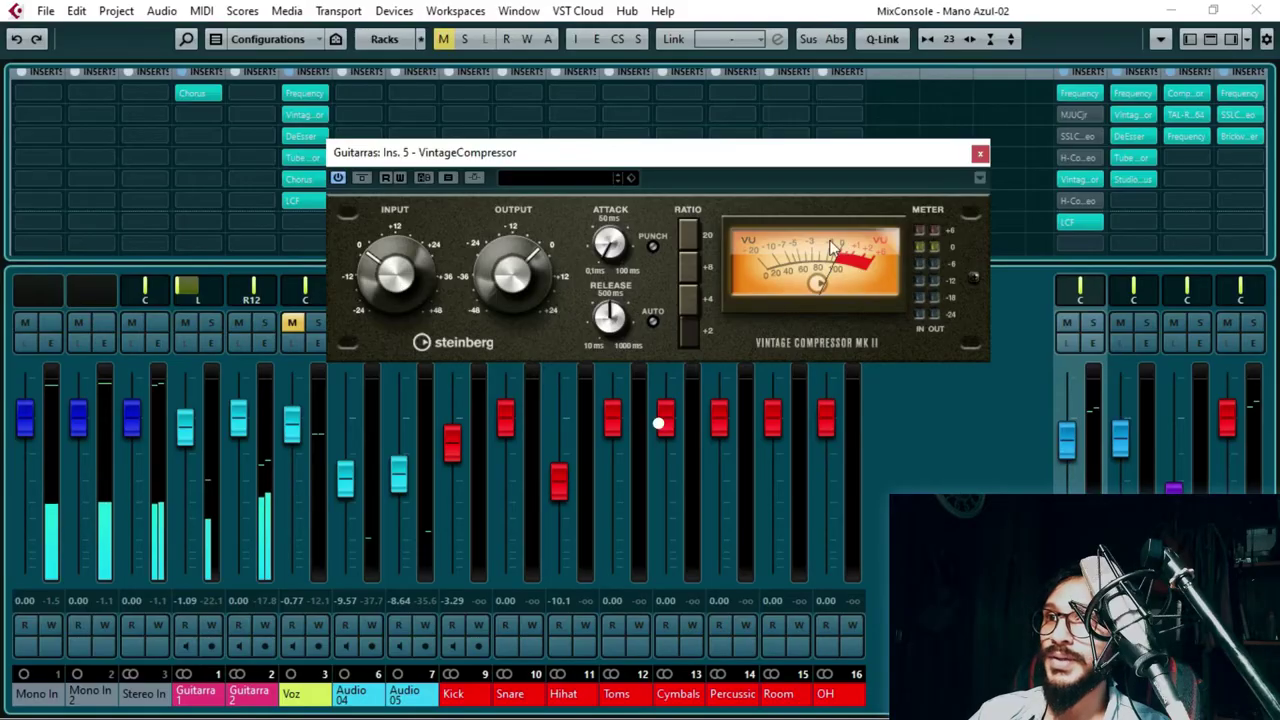
{"action": "left_click", "coordinate": [834, 248]}
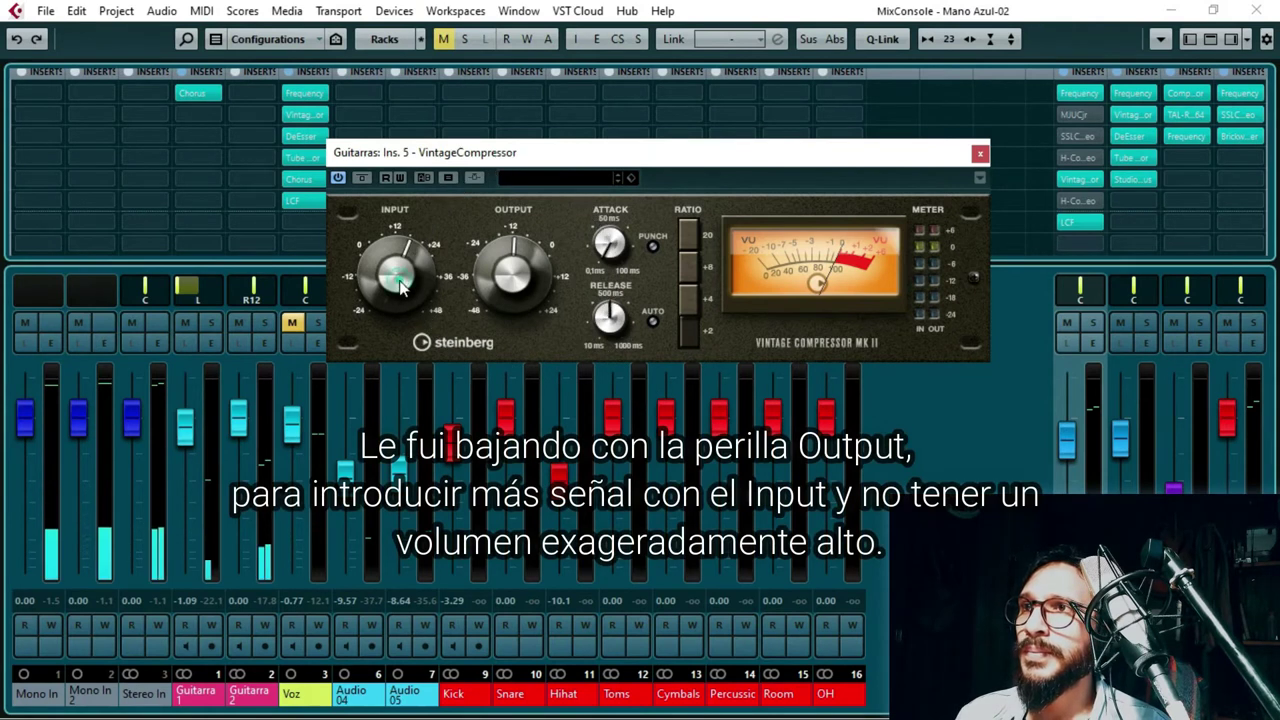
- Raise the VintageCompressor's Input past +24 and bring its Output slightly below -12
{"action": "left_click_drag", "start_coordinate": [400, 284], "coordinate": [420, 262]}
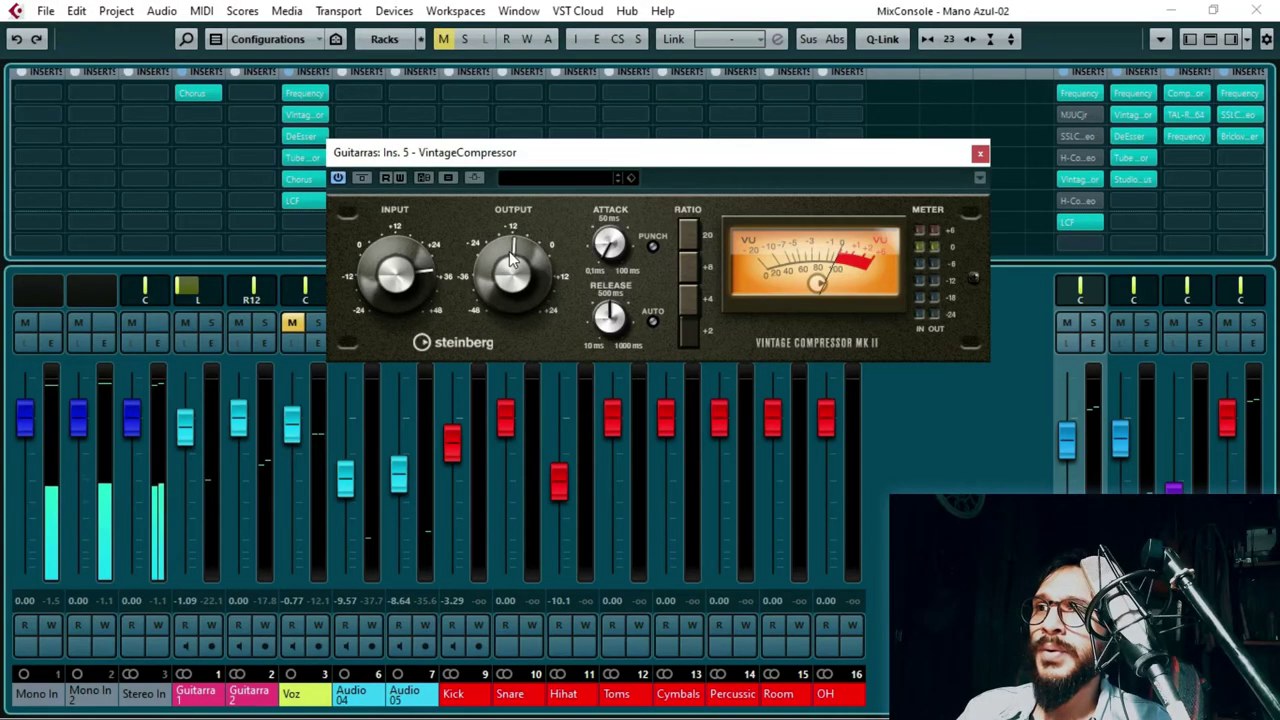
{"action": "left_click_drag", "start_coordinate": [509, 256], "coordinate": [513, 265]}
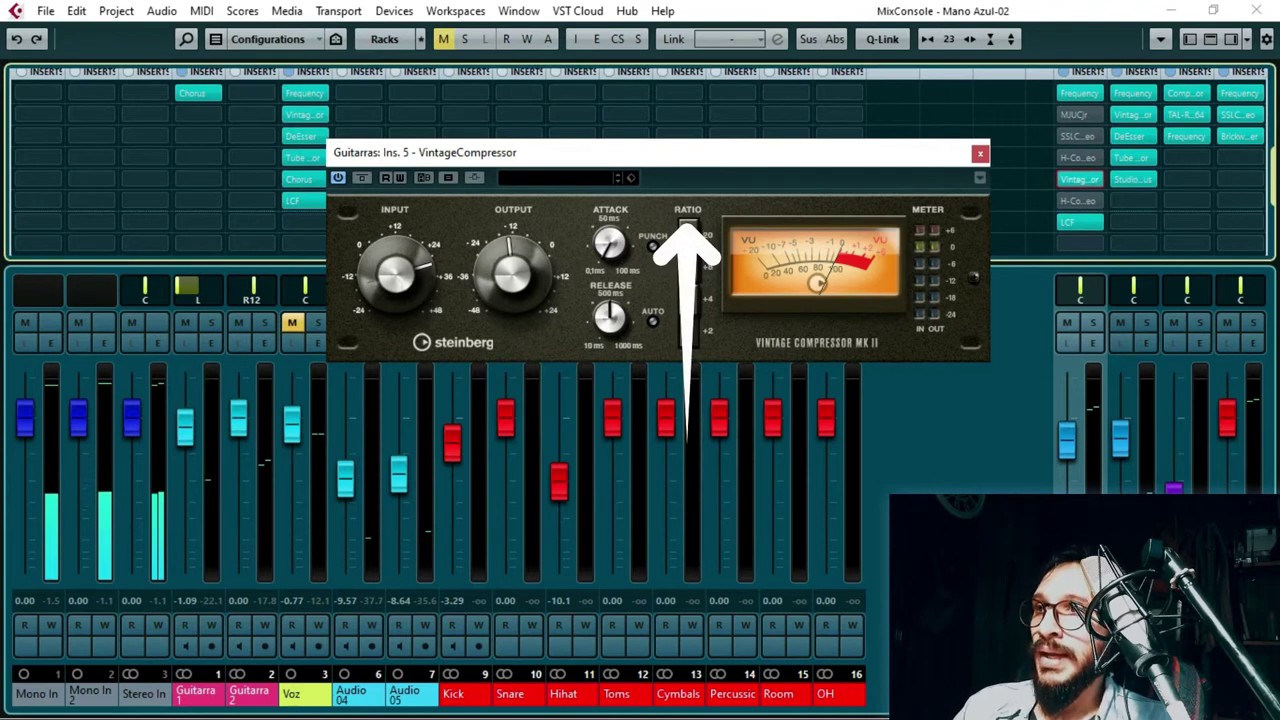
- Switch the VintageCompressor's ratio to 2 and back to 4
{"action": "left_click", "coordinate": [684, 340]}
{"action": "left_click", "coordinate": [687, 296]}
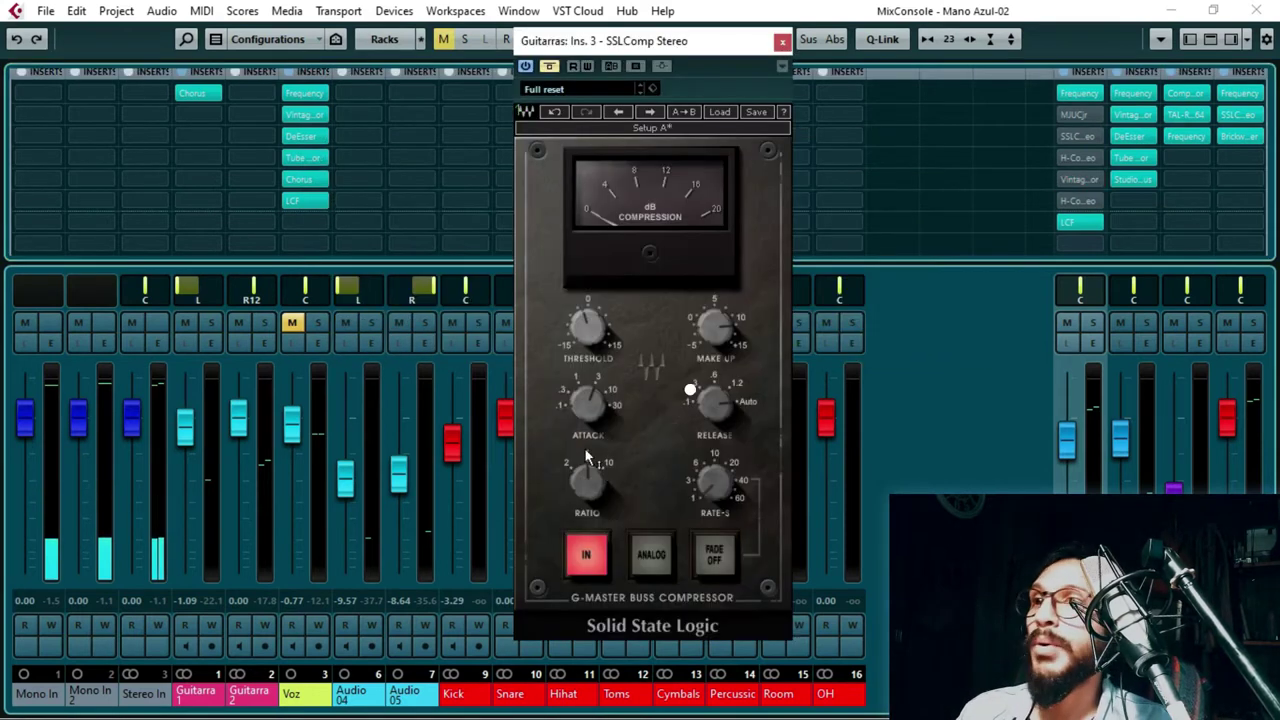
- Set the SSLComp ratio to 2:1 and close its window
{"action": "mouse_move", "coordinate": [592, 502]}
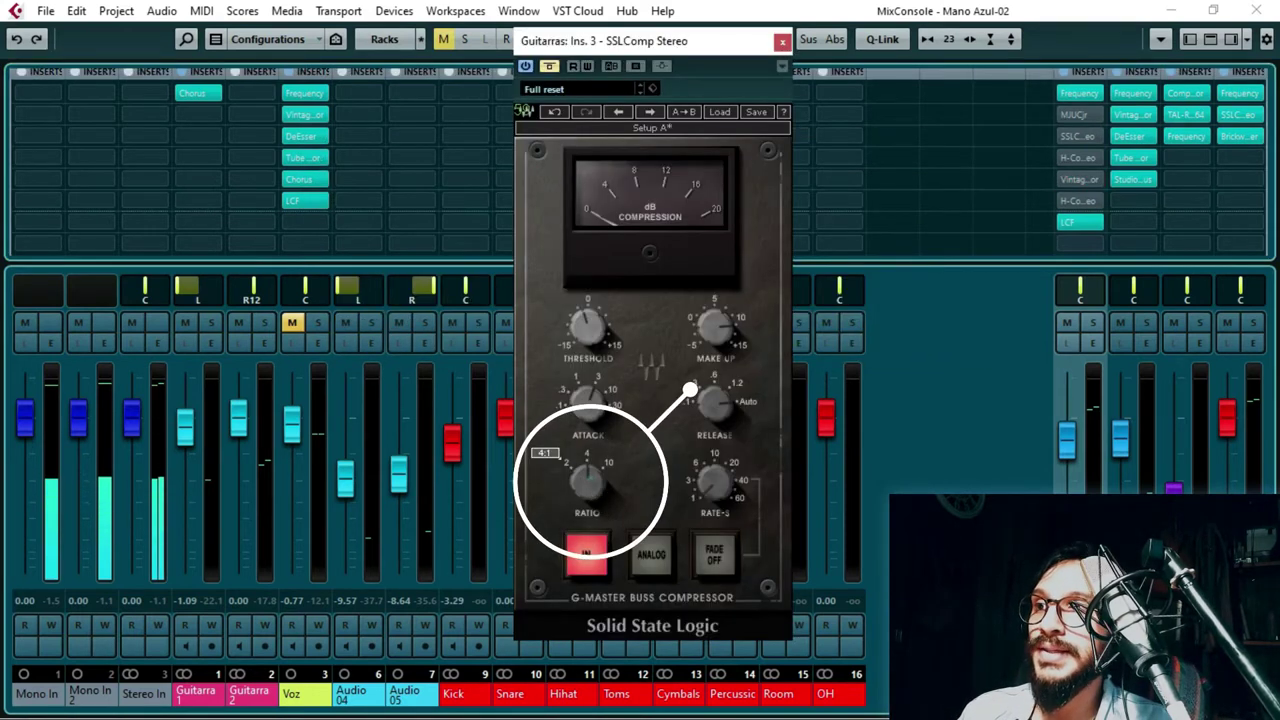
{"action": "scroll", "coordinate": [590, 478], "scroll_direction": "down", "scroll_amount": 1}
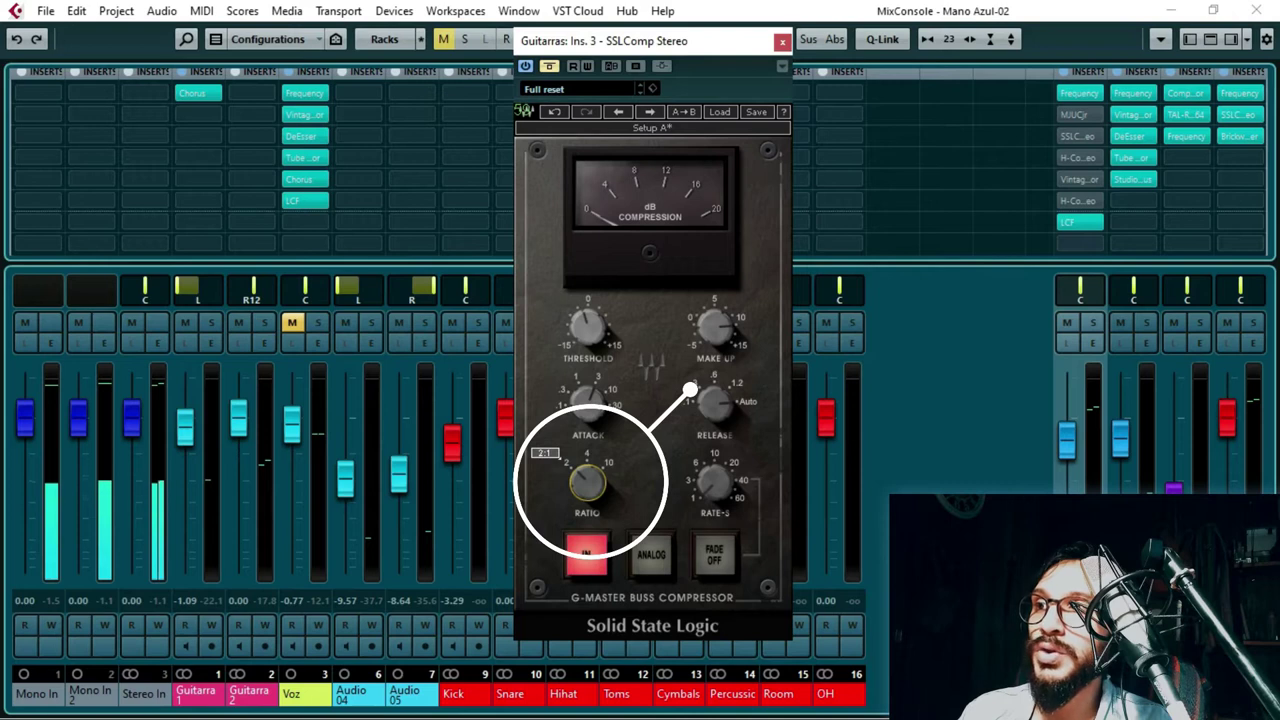
{"action": "scroll", "coordinate": [588, 482], "scroll_direction": "up", "scroll_amount": 1}
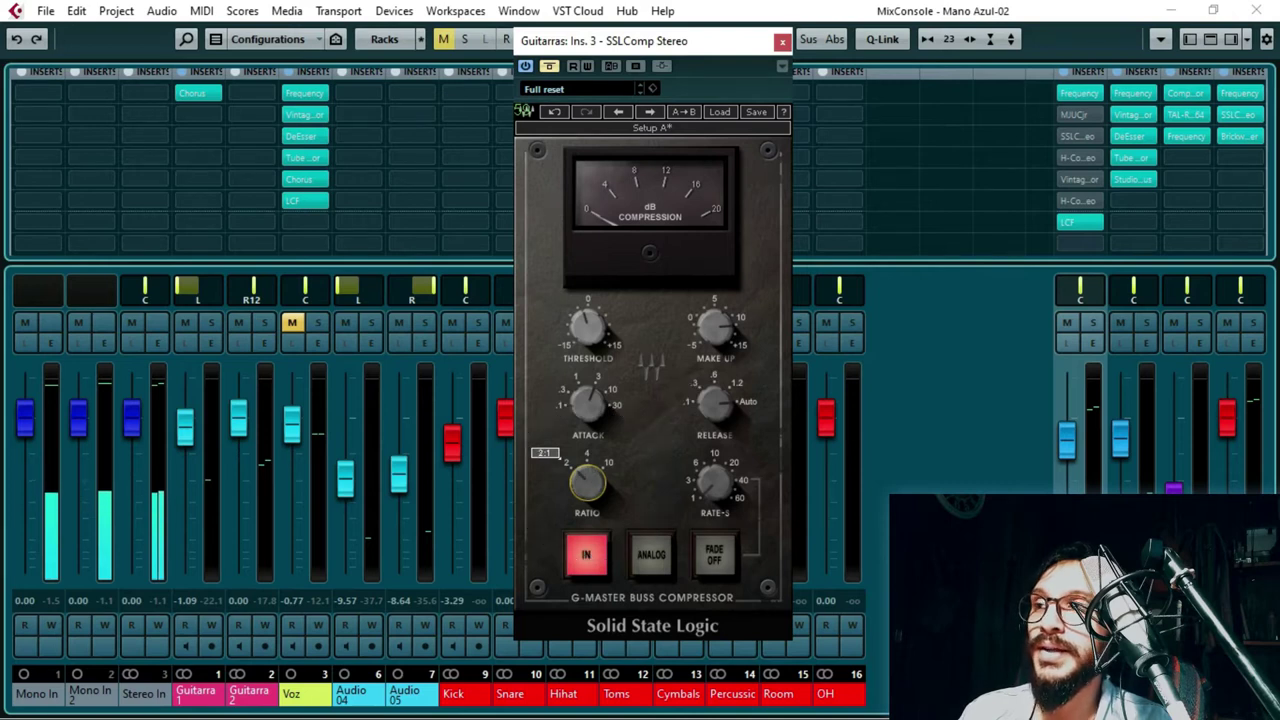
{"action": "left_click", "coordinate": [781, 42]}
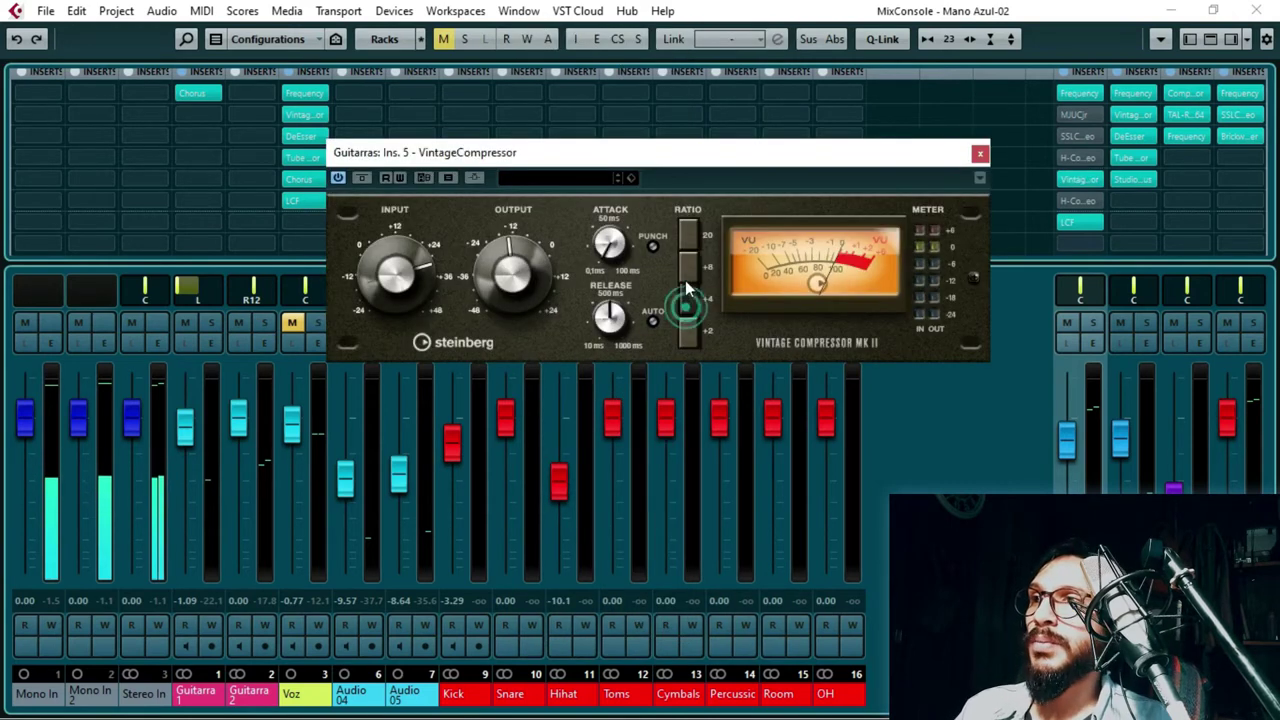
- Step the VintageCompressor's ratio up through 8 to 20 and close its window
{"action": "mouse_move", "coordinate": [686, 287]}
{"action": "left_mouse_down"}
{"action": "mouse_move", "coordinate": [686, 340]}
{"action": "mouse_move", "coordinate": [688, 287]}
{"action": "left_mouse_up"}
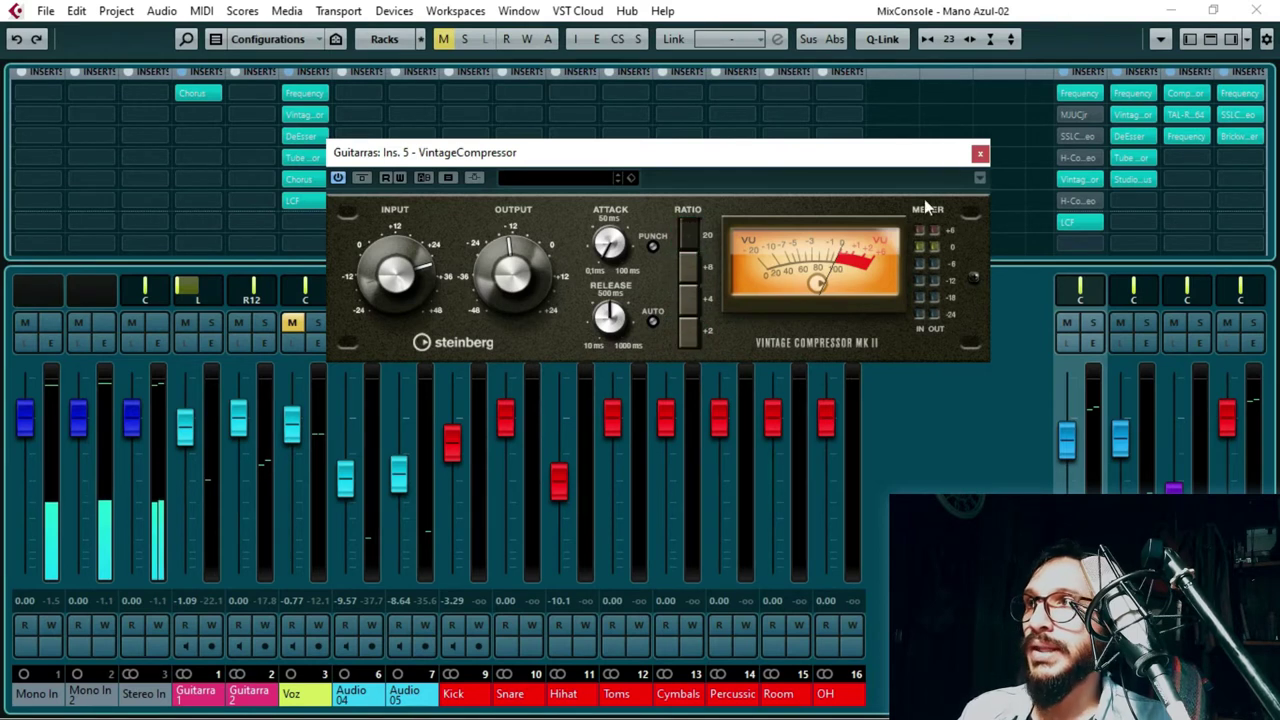
{"action": "left_click", "coordinate": [979, 157]}
- Sweep the H-Comp ratio down to 1.00 and back up
{"action": "left_click_drag", "start_coordinate": [422, 330], "coordinate": [422, 368]}
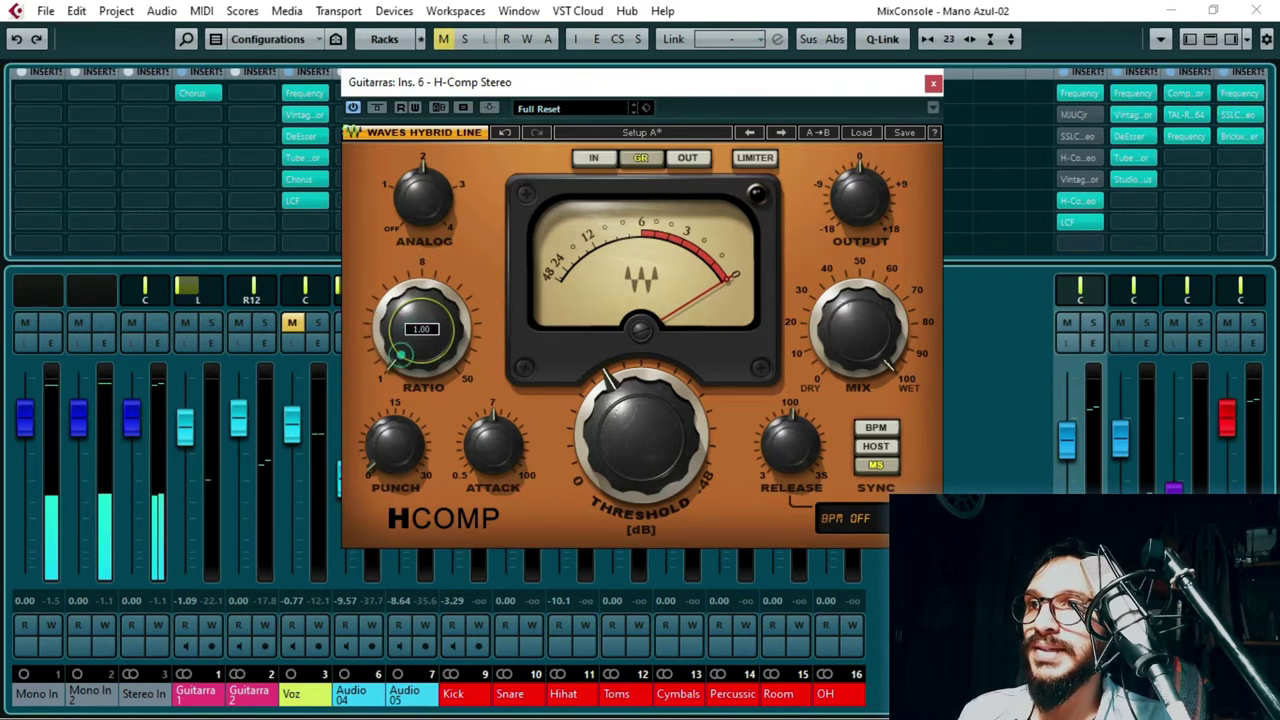
{"action": "left_click_drag", "start_coordinate": [443, 363], "coordinate": [443, 310]}
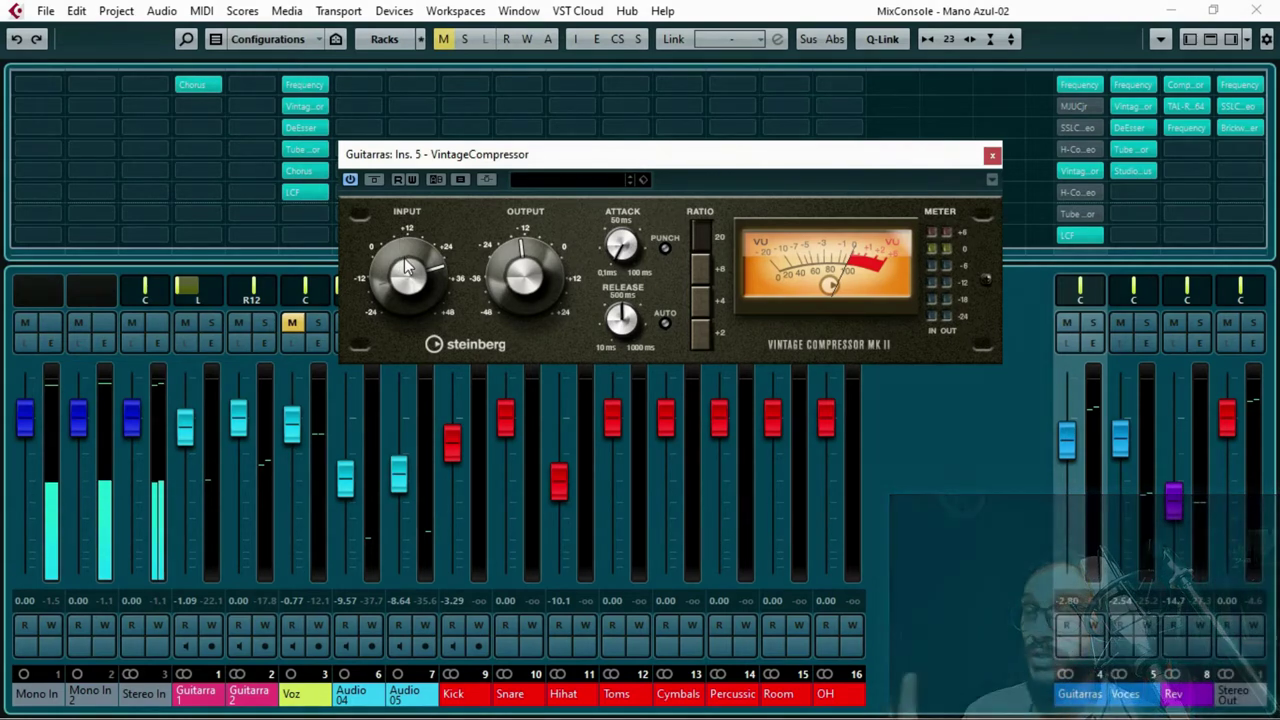
- Compare VintageCompressor ratios 4, 8 and 20 on the playing guitars, finishing on ratio 2
{"action": "left_click", "coordinate": [702, 310]}
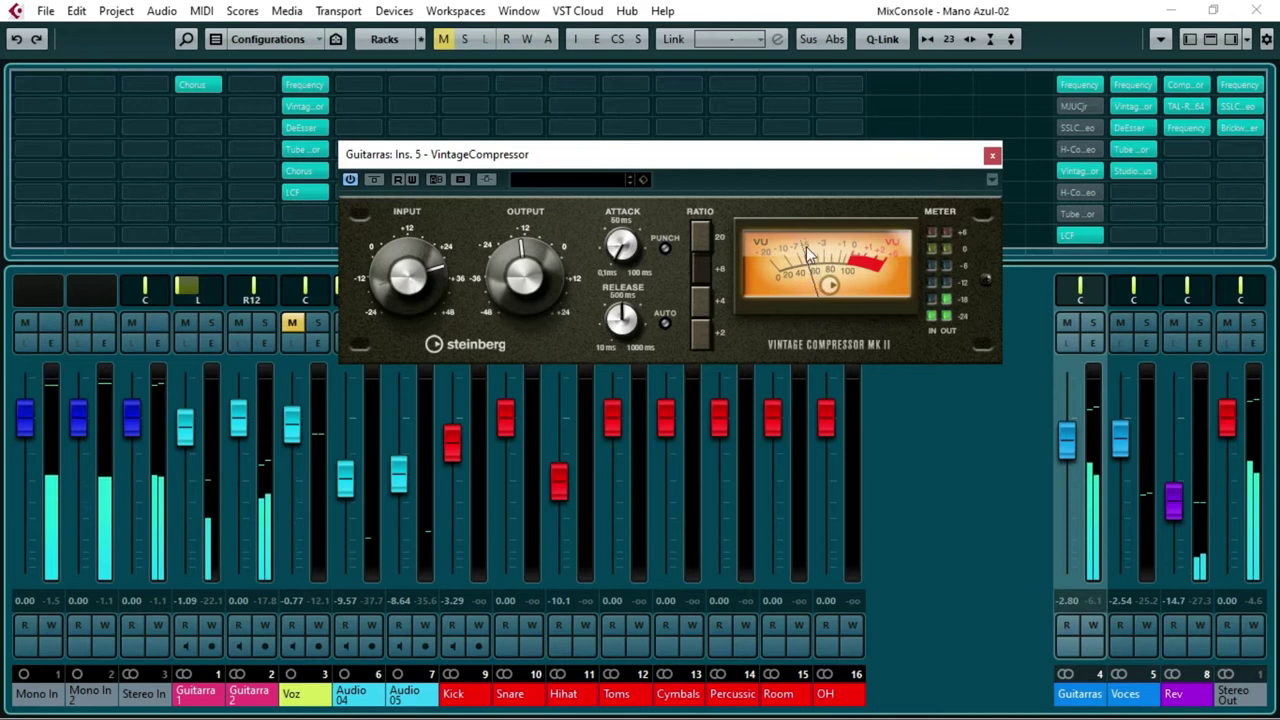
{"action": "left_click", "coordinate": [698, 240]}
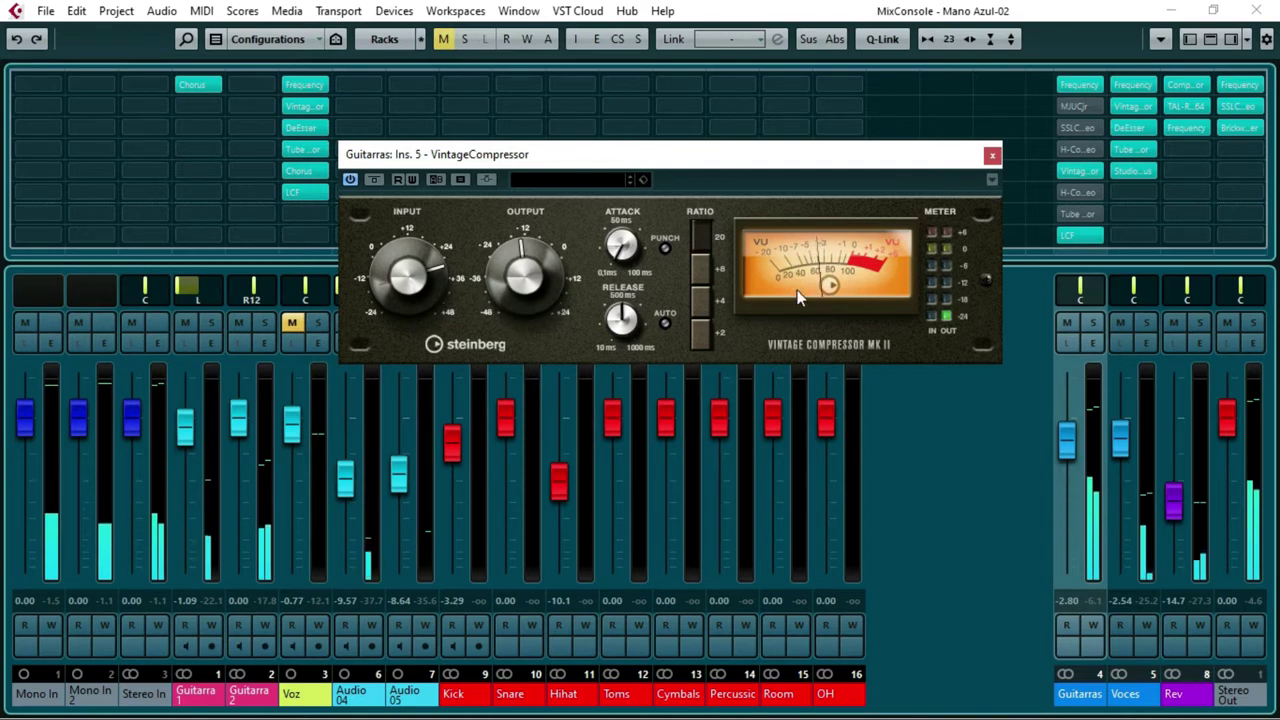
{"action": "left_click", "coordinate": [701, 339]}
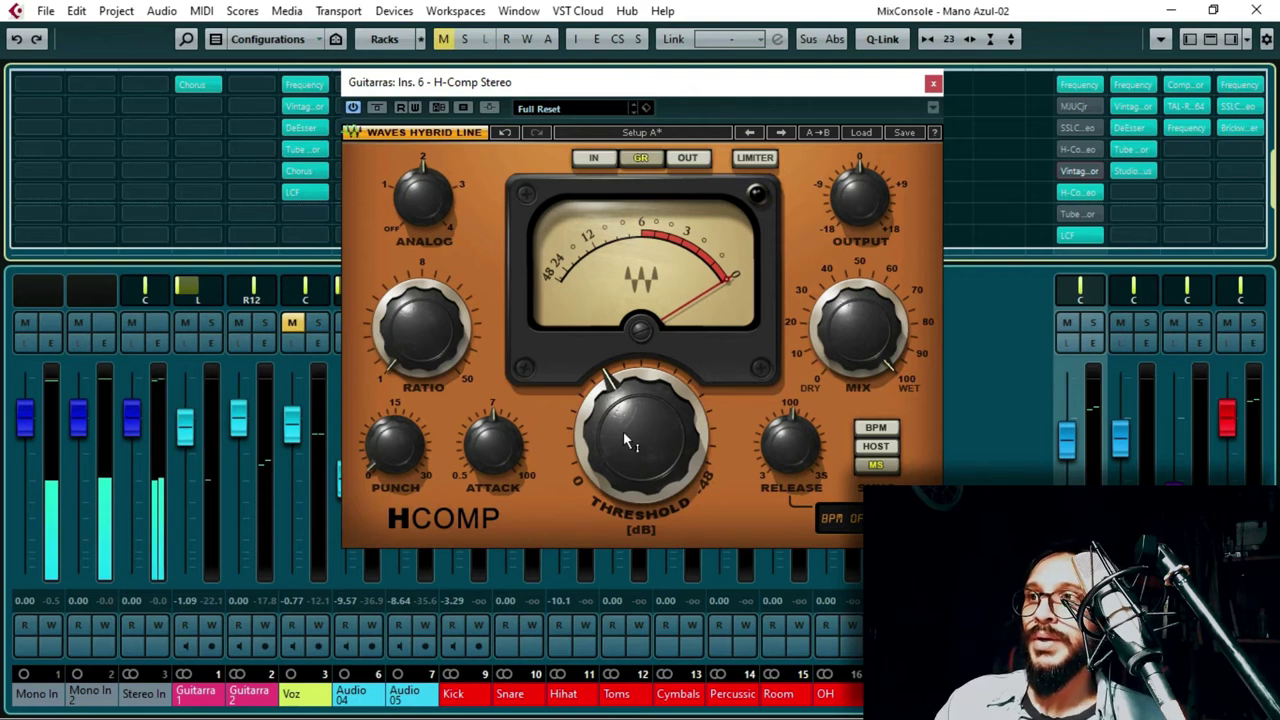
- Lower the H-Comp threshold fully to -48 and raise the ratio slightly above 1.00
{"action": "left_click_drag", "start_coordinate": [630, 460], "coordinate": [630, 440]}
{"action": "left_click", "coordinate": [410, 345]}
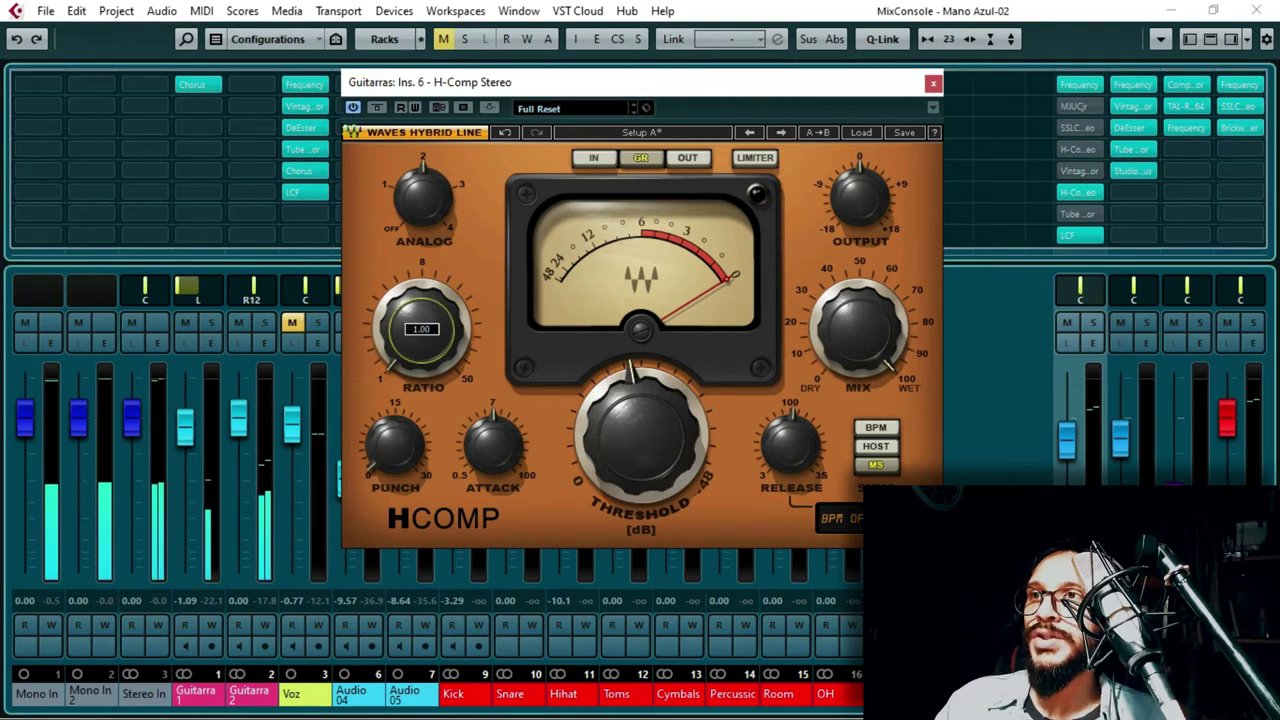
{"action": "left_click", "coordinate": [420, 342]}
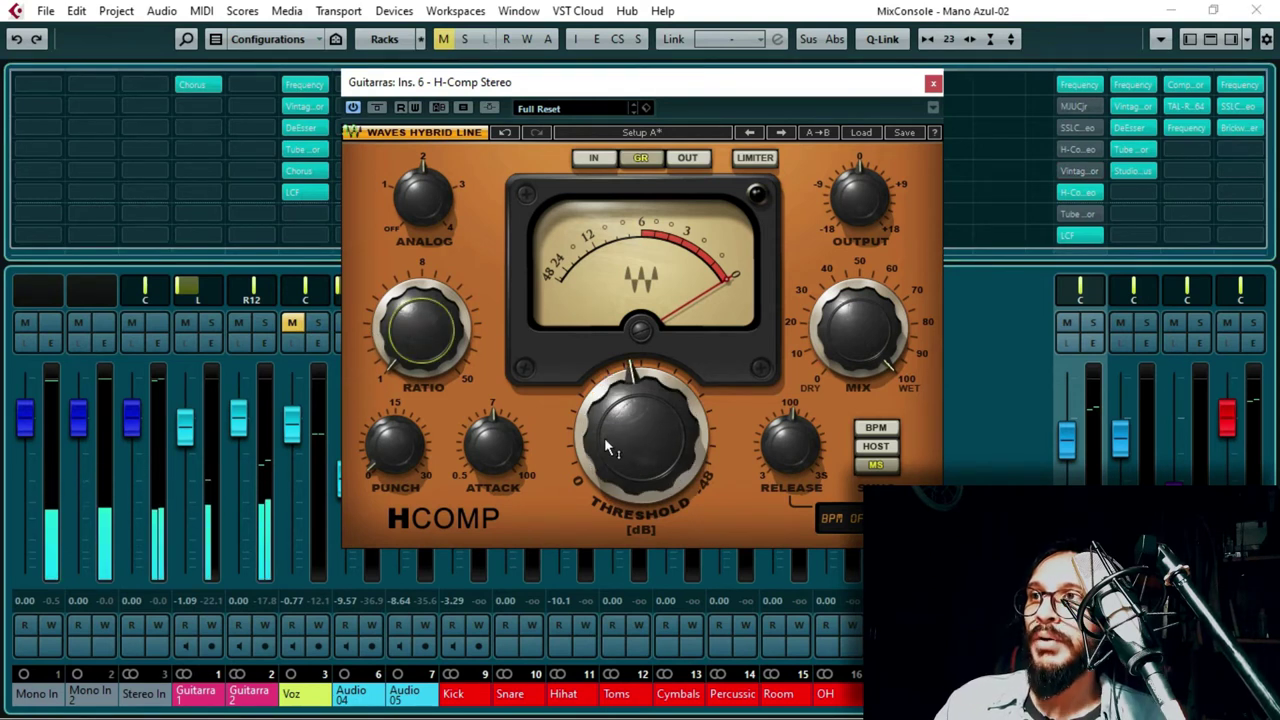
{"action": "left_click_drag", "start_coordinate": [607, 447], "coordinate": [607, 375]}
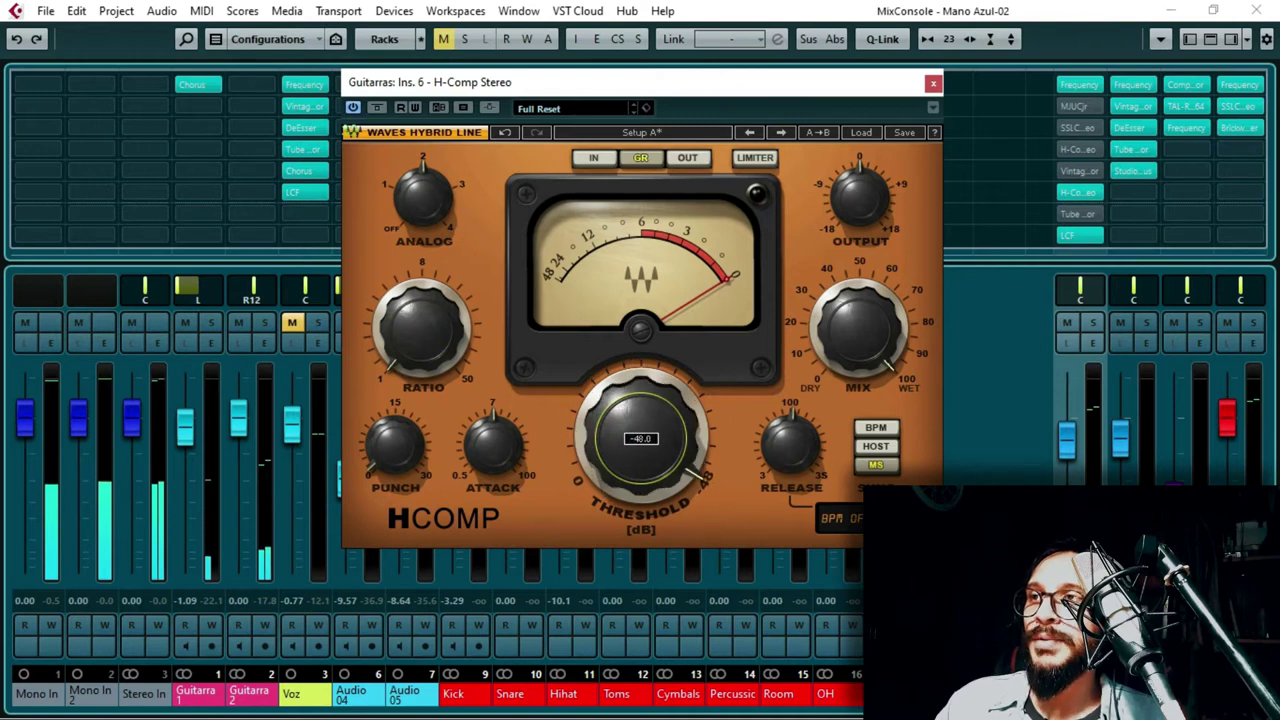
{"action": "left_click", "coordinate": [421, 330]}
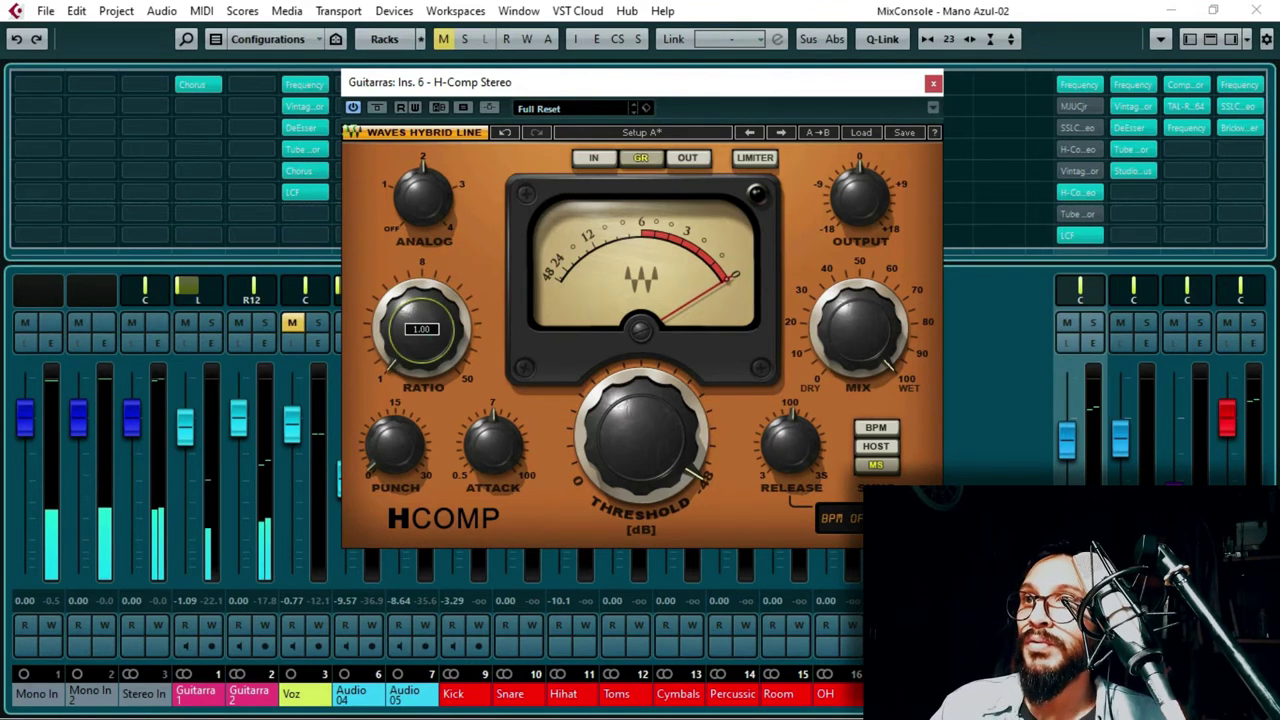
{"action": "left_click_drag", "start_coordinate": [421, 330], "coordinate": [421, 328]}
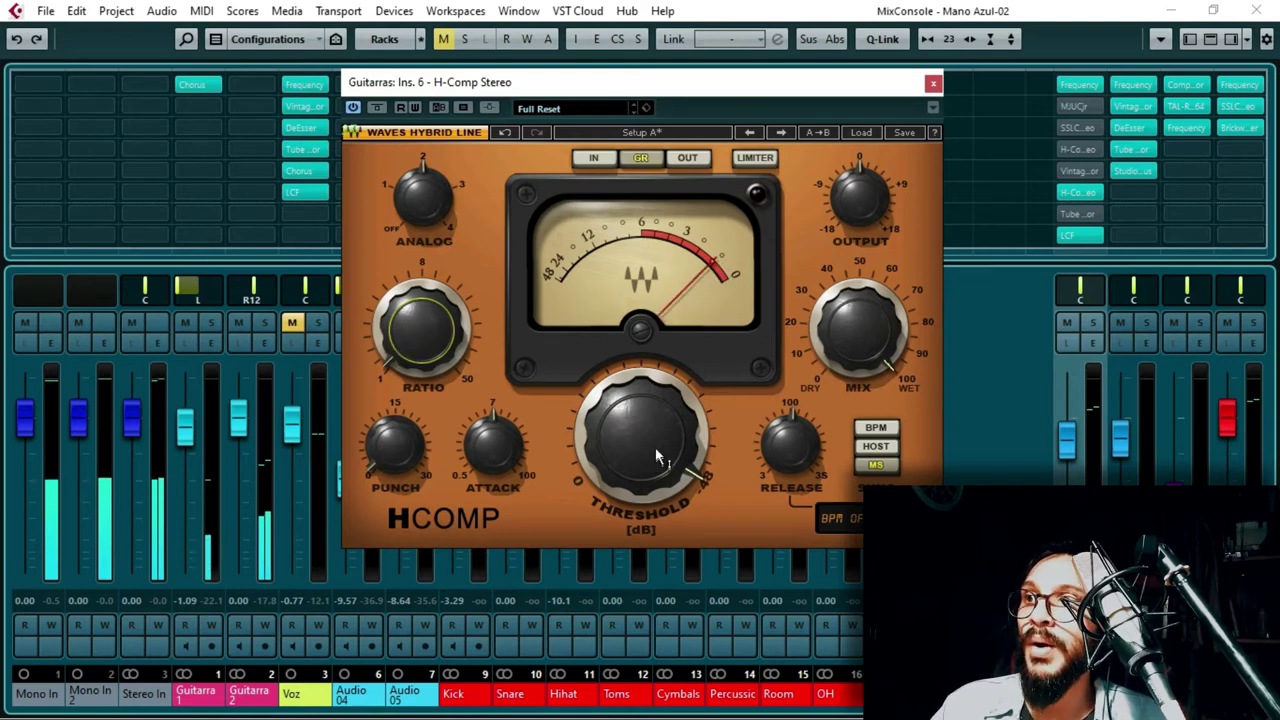
- Ease the H-Comp threshold back into the -30s and raise the ratio to roughly midway between 1 and 8
{"action": "left_click_drag", "start_coordinate": [656, 456], "coordinate": [517, 366]}
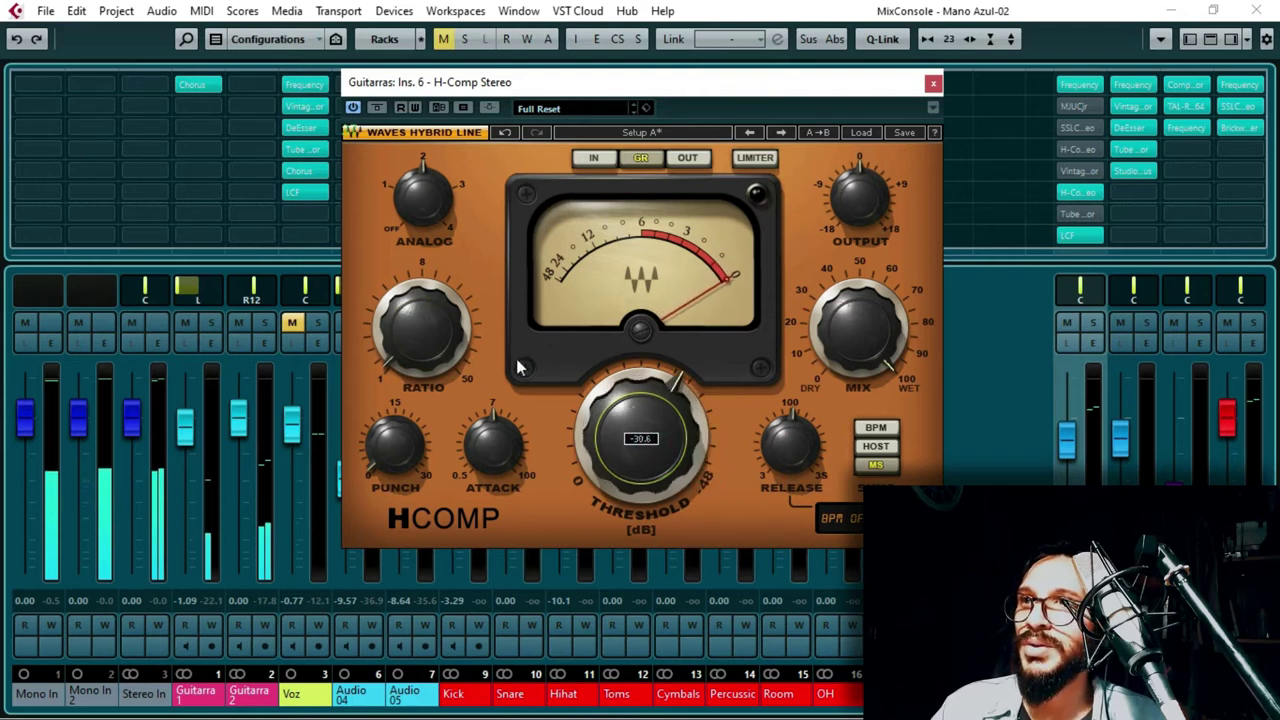
{"action": "left_click_drag", "start_coordinate": [425, 332], "coordinate": [592, 334]}
{"action": "left_click_drag", "start_coordinate": [650, 400], "coordinate": [650, 360]}
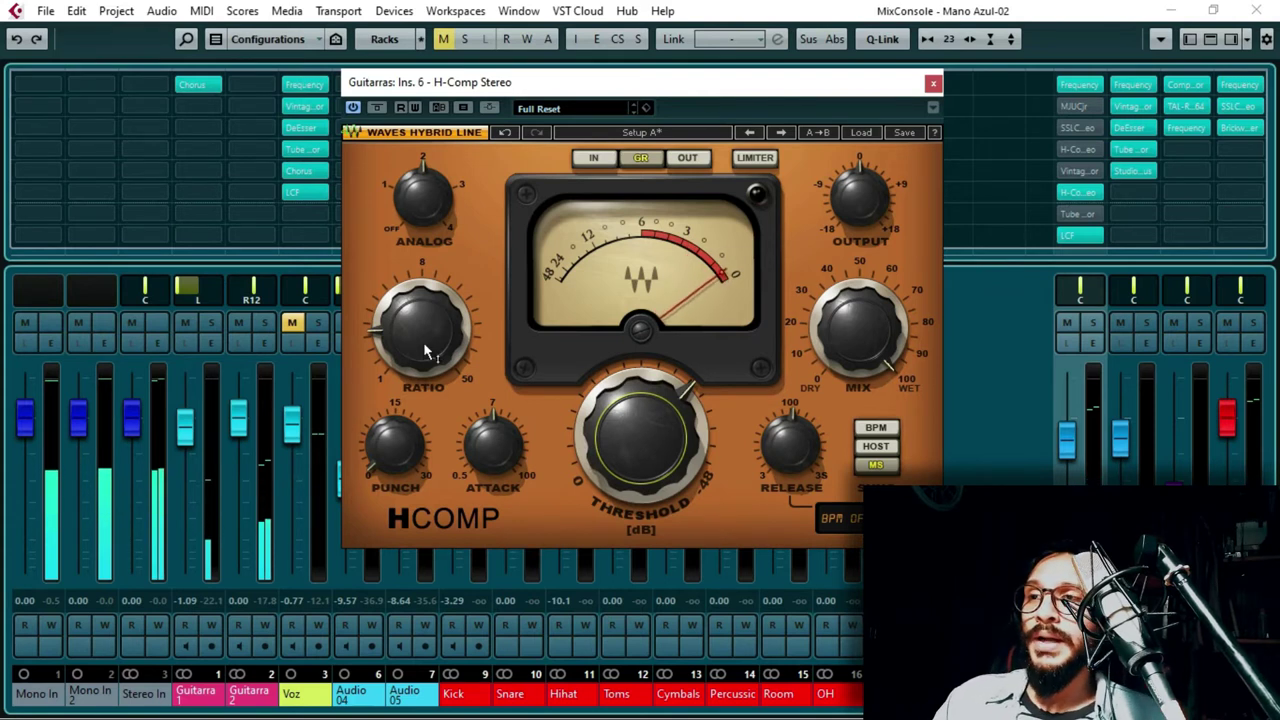
- Step the H-Comp ratio up through 8 to 50 on the playing guitars and turn it back down
{"action": "mouse_move", "coordinate": [425, 348]}
{"action": "left_mouse_down"}
{"action": "mouse_move", "coordinate": [425, 321]}
{"action": "mouse_move", "coordinate": [425, 347]}
{"action": "left_mouse_up"}
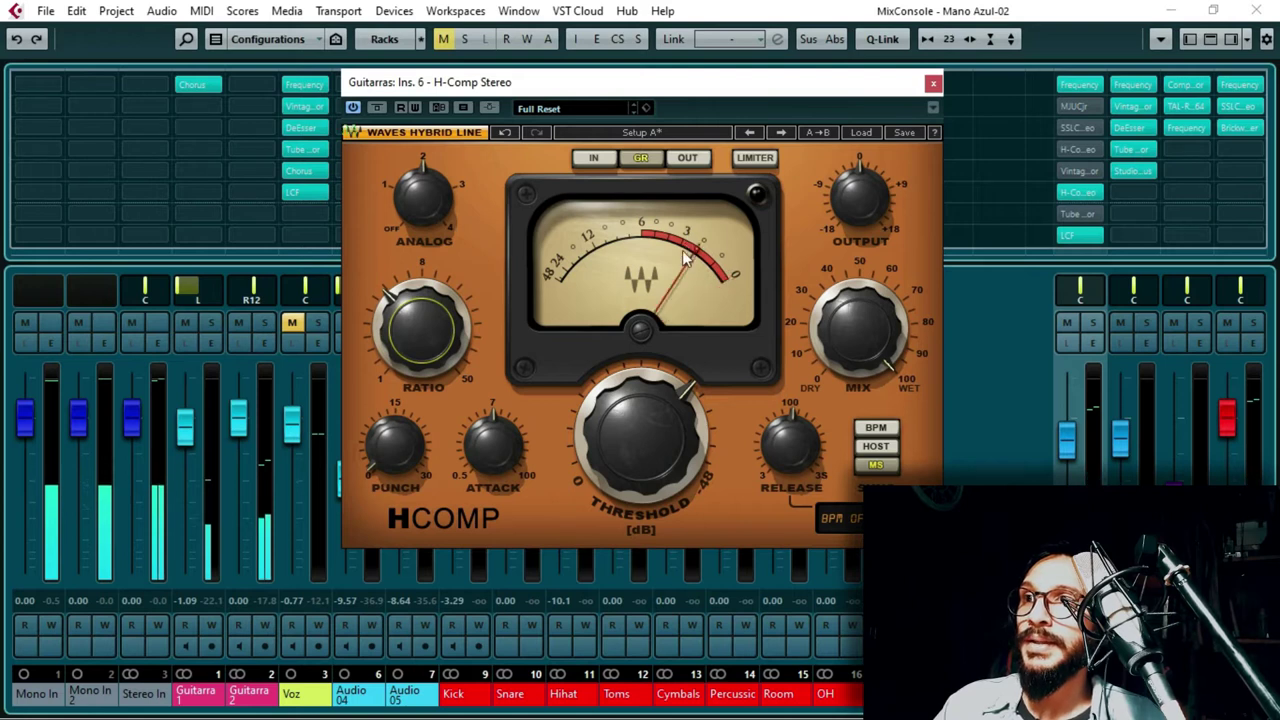
{"action": "left_click_drag", "start_coordinate": [422, 330], "coordinate": [422, 306]}
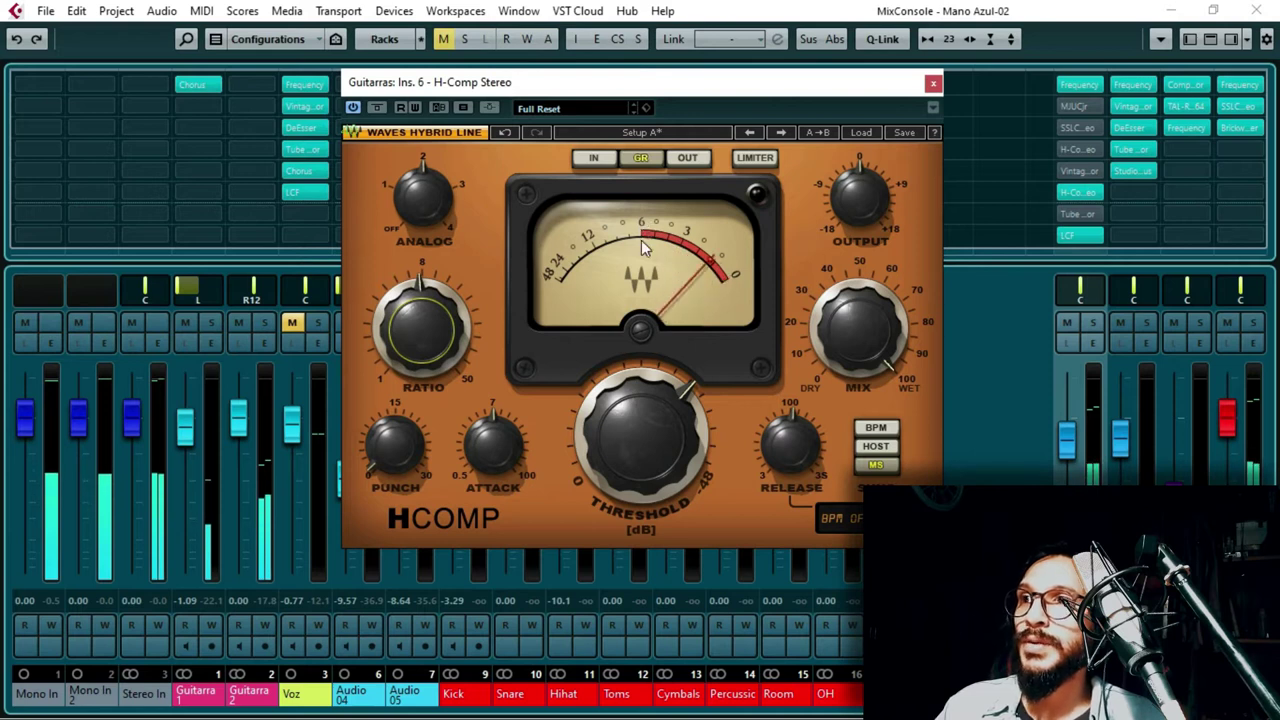
{"action": "left_click_drag", "start_coordinate": [422, 330], "coordinate": [422, 306]}
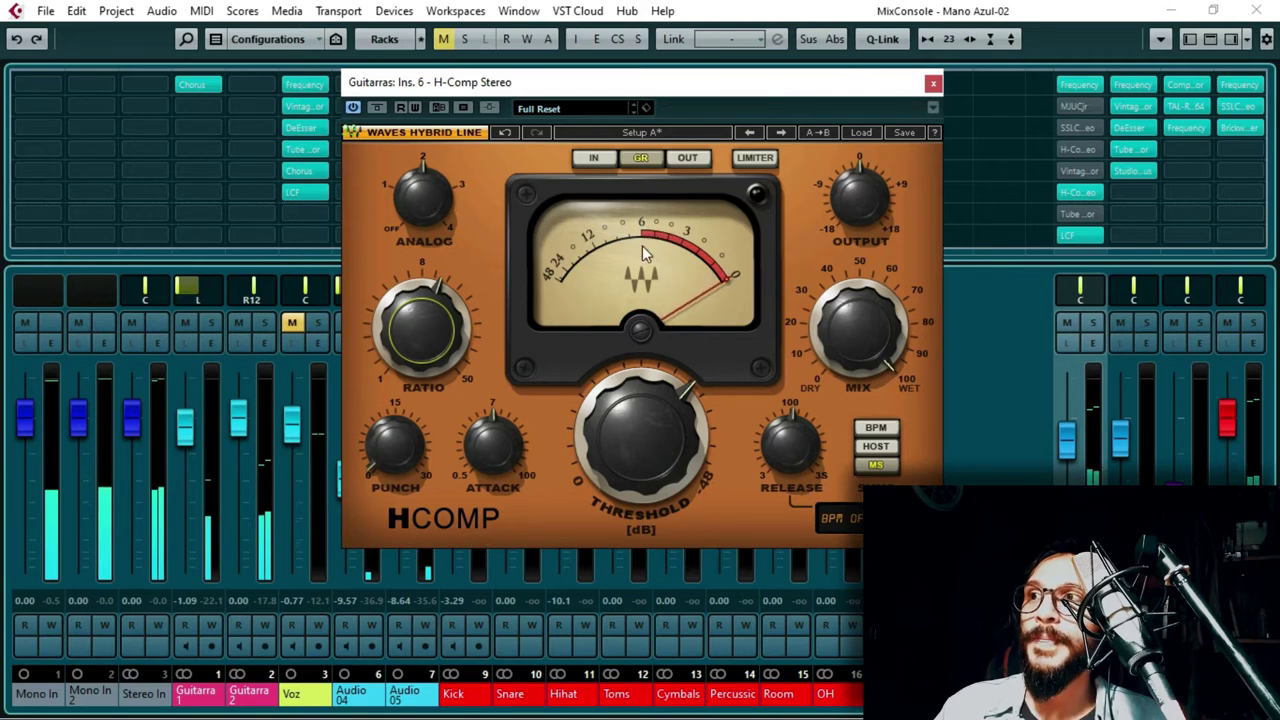
{"action": "left_click_drag", "start_coordinate": [422, 330], "coordinate": [422, 297]}
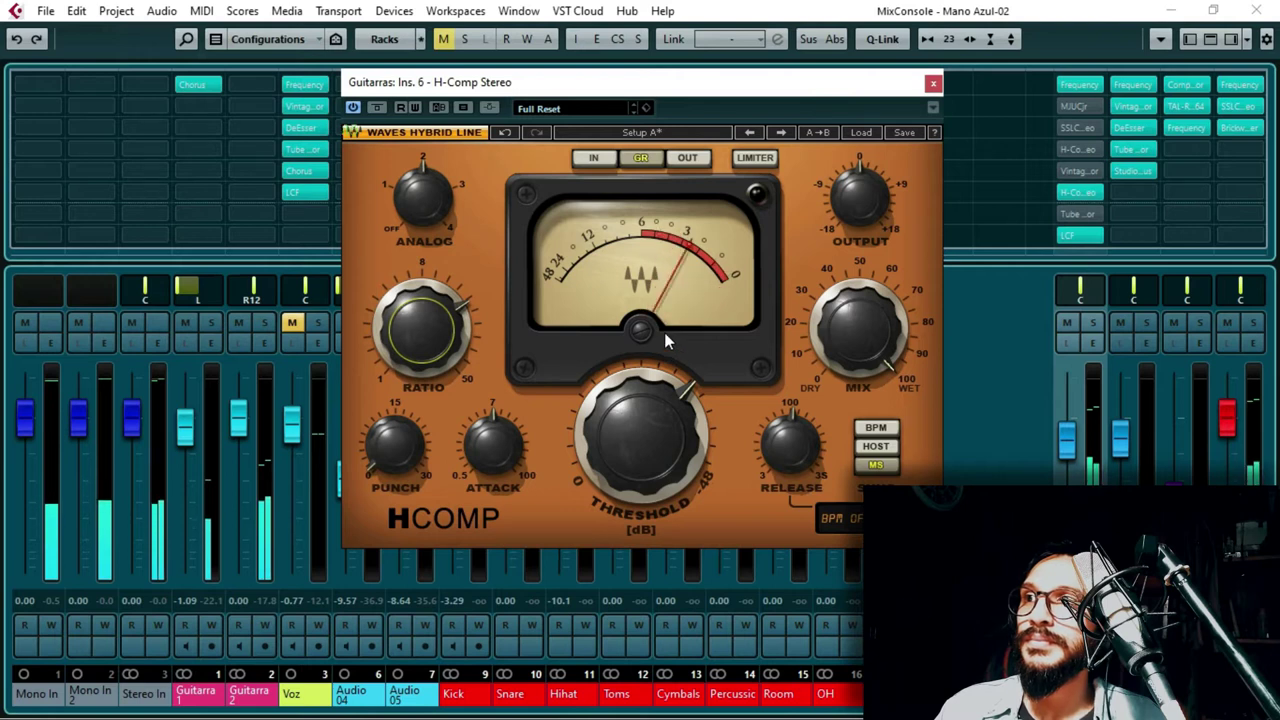
{"action": "left_click_drag", "start_coordinate": [430, 330], "coordinate": [462, 302]}
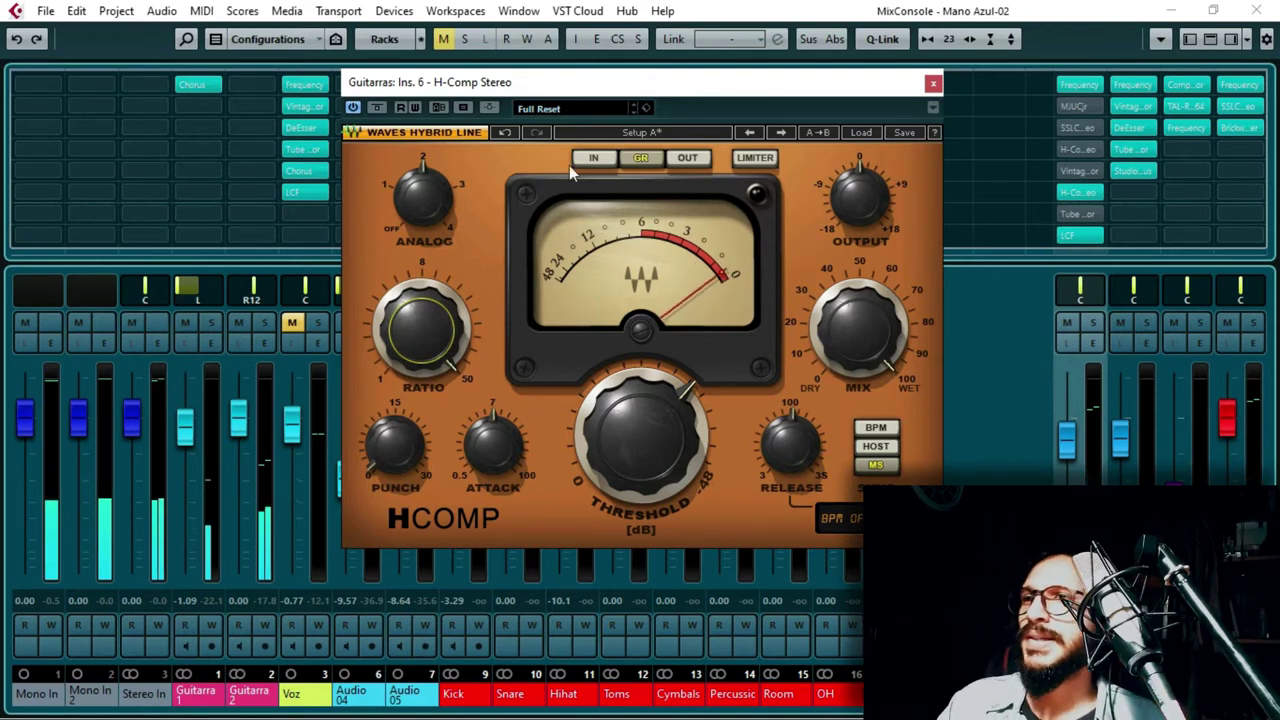
{"action": "left_click_drag", "start_coordinate": [422, 330], "coordinate": [422, 398]}
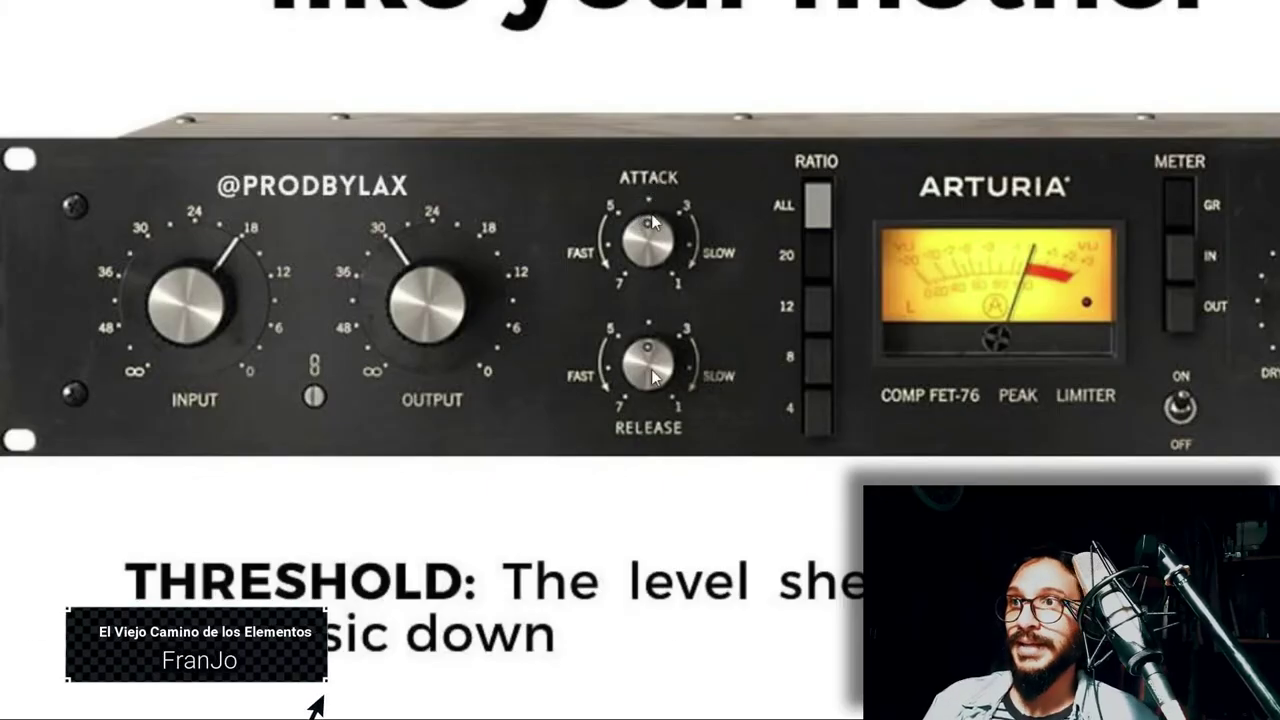
- Review the illustrated definitions of threshold, ratio, attack and release below the compressor picture
{"action": "scroll", "coordinate": [671, 257], "scroll_direction": "down", "scroll_amount": 4}
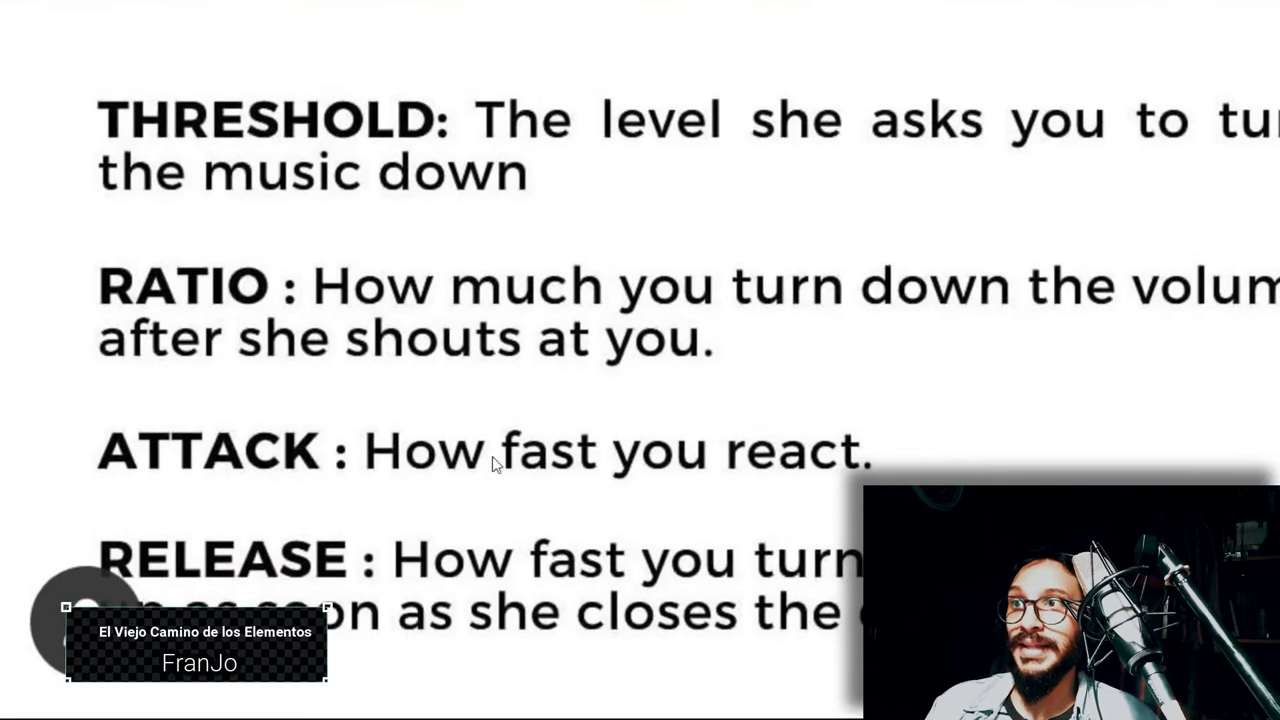
{"action": "scroll", "coordinate": [668, 458], "scroll_direction": "up", "scroll_amount": 6}
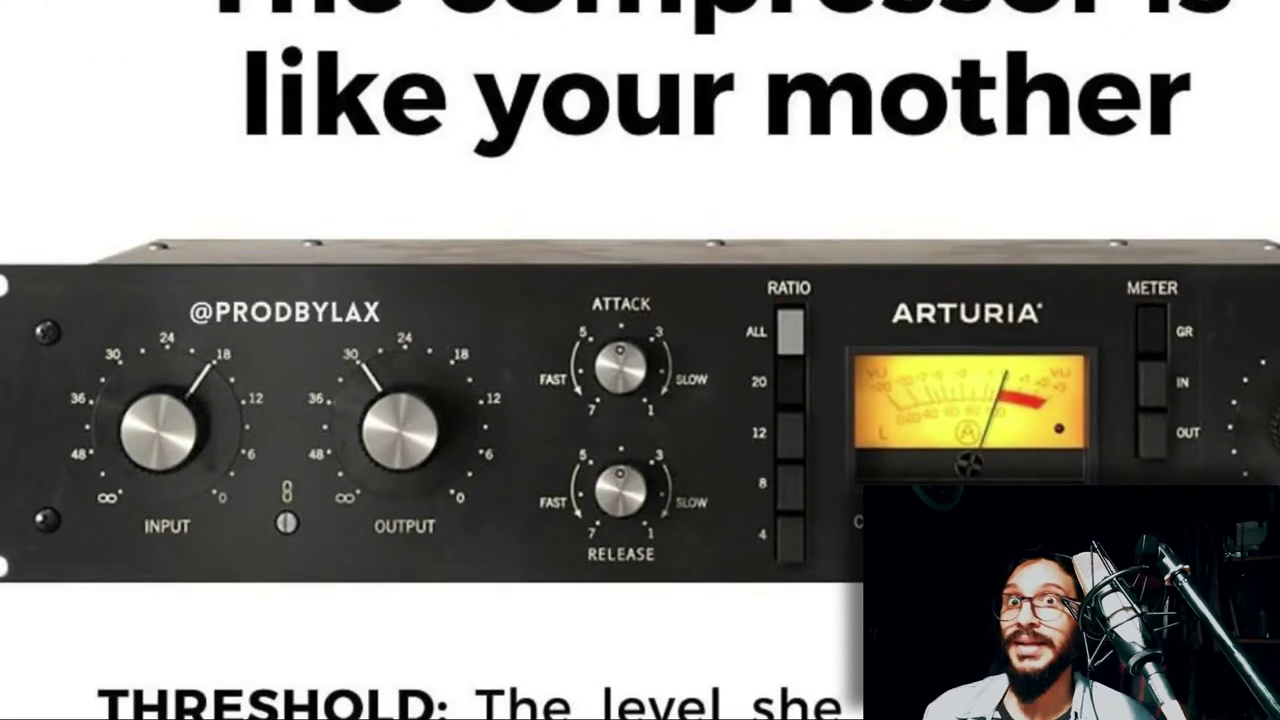
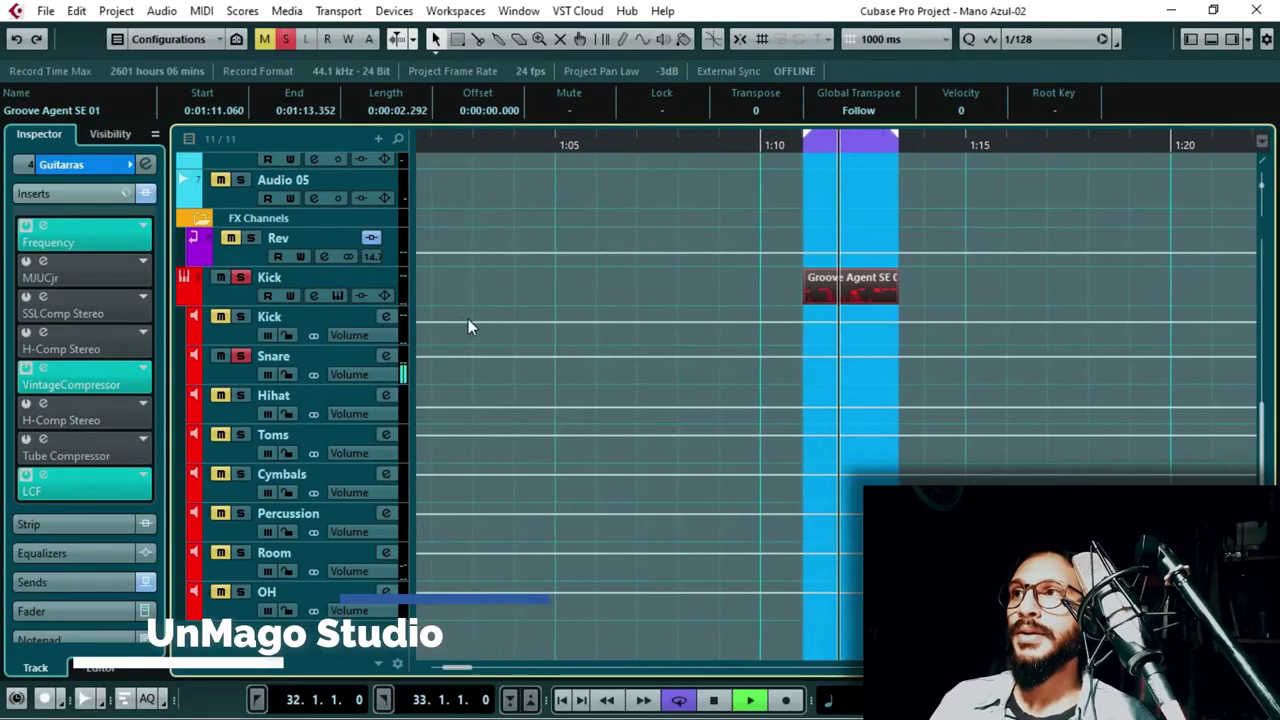
- Open the mixer and load H-Comp Stereo in the first insert slot of the Snare channel
{"action": "key", "text": "F3"}
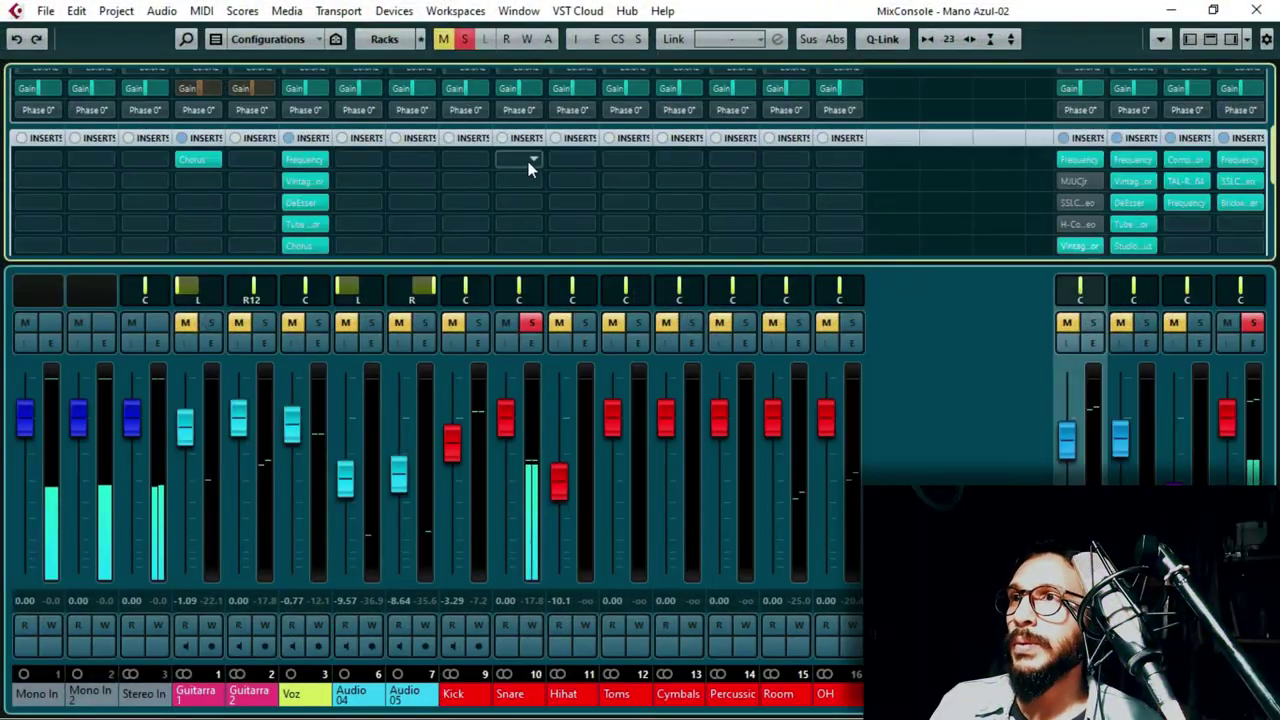
{"action": "left_click", "coordinate": [528, 160]}
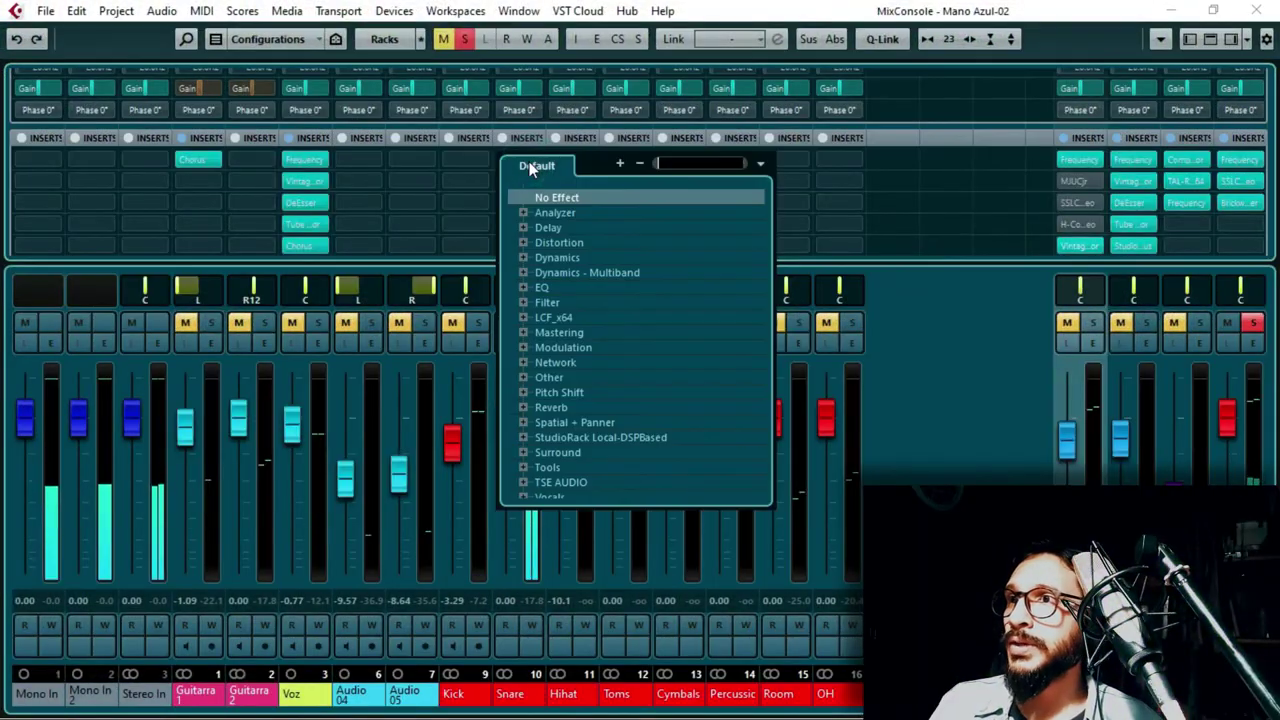
{"action": "left_click", "coordinate": [560, 250]}
- Lower the snare H-Comp's threshold to about -44.8 and back it off to -35.9
{"action": "mouse_move", "coordinate": [410, 372]}
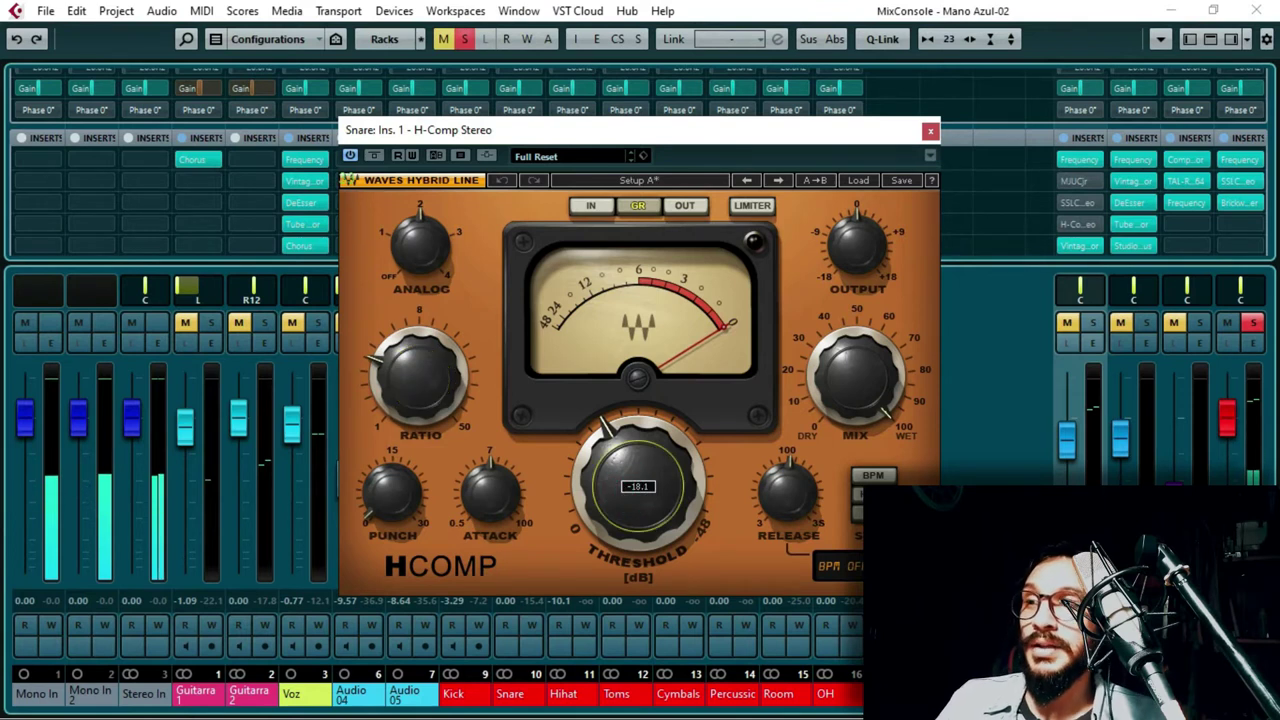
{"action": "left_click_drag", "start_coordinate": [663, 520], "coordinate": [663, 449]}
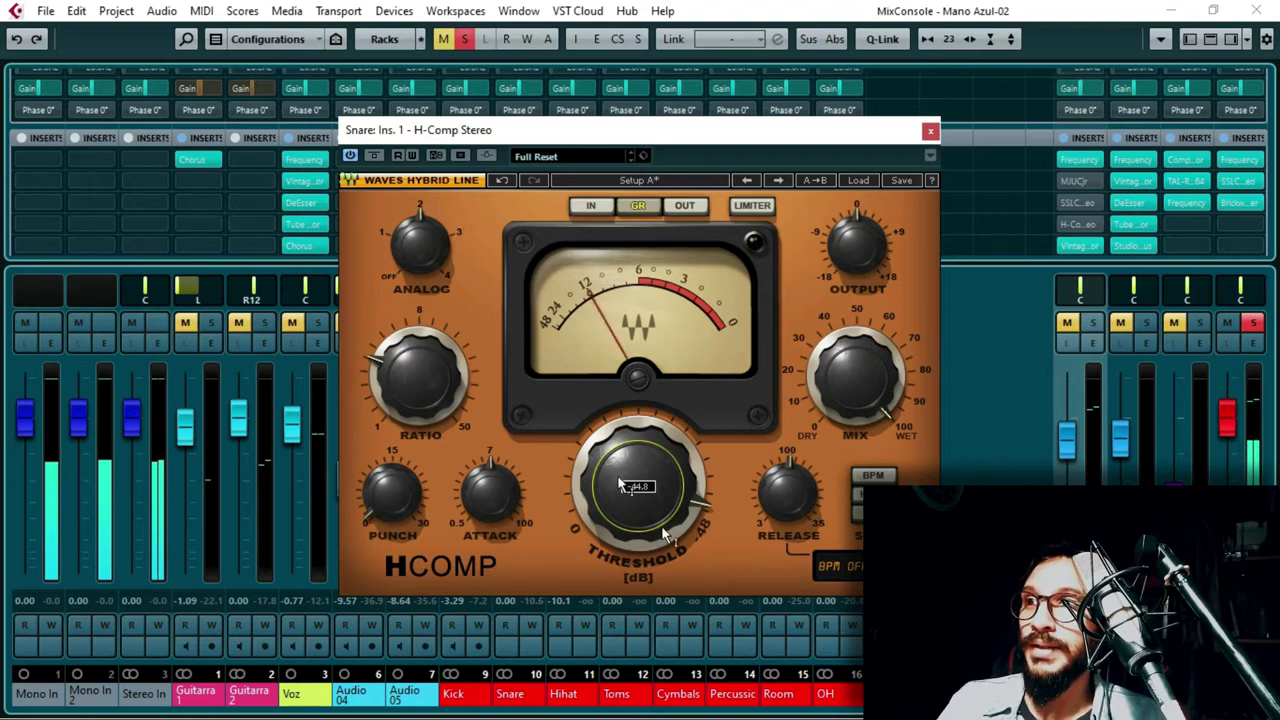
{"action": "left_click_drag", "start_coordinate": [620, 485], "coordinate": [597, 500]}
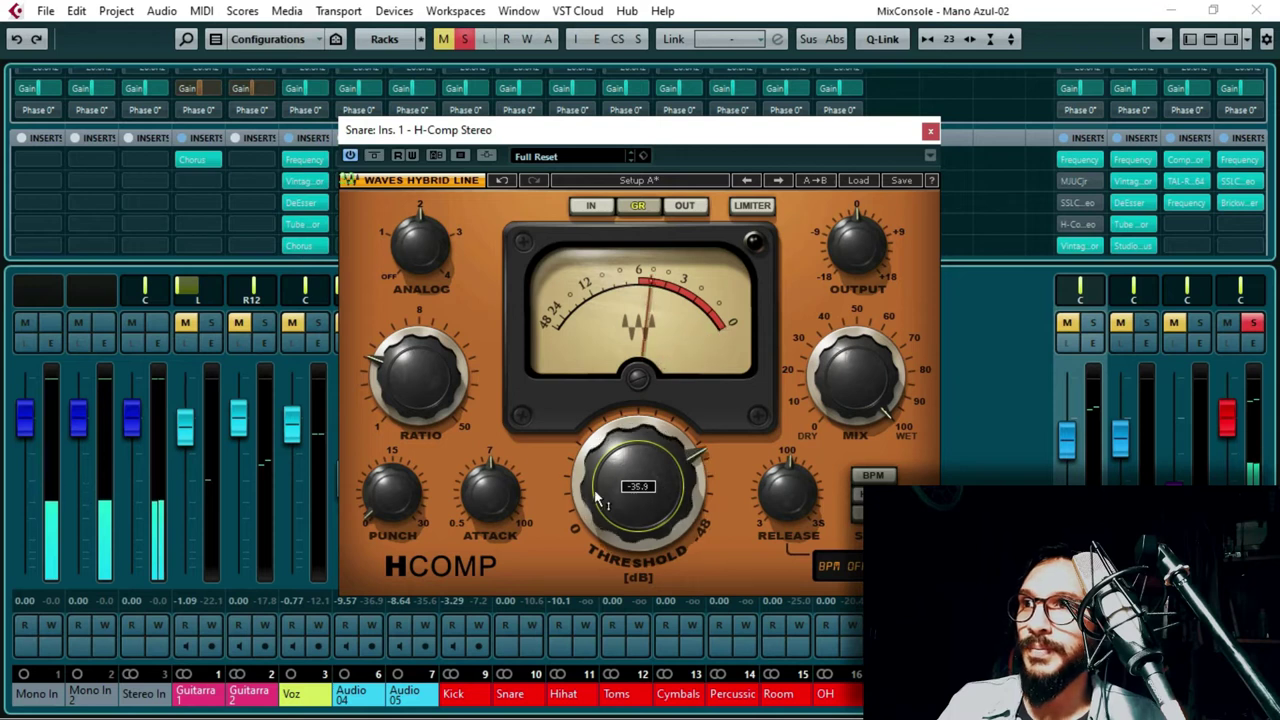
- Try the snare H-Comp's attack at its fastest settings, finishing on 0.50
{"action": "mouse_move", "coordinate": [486, 500]}
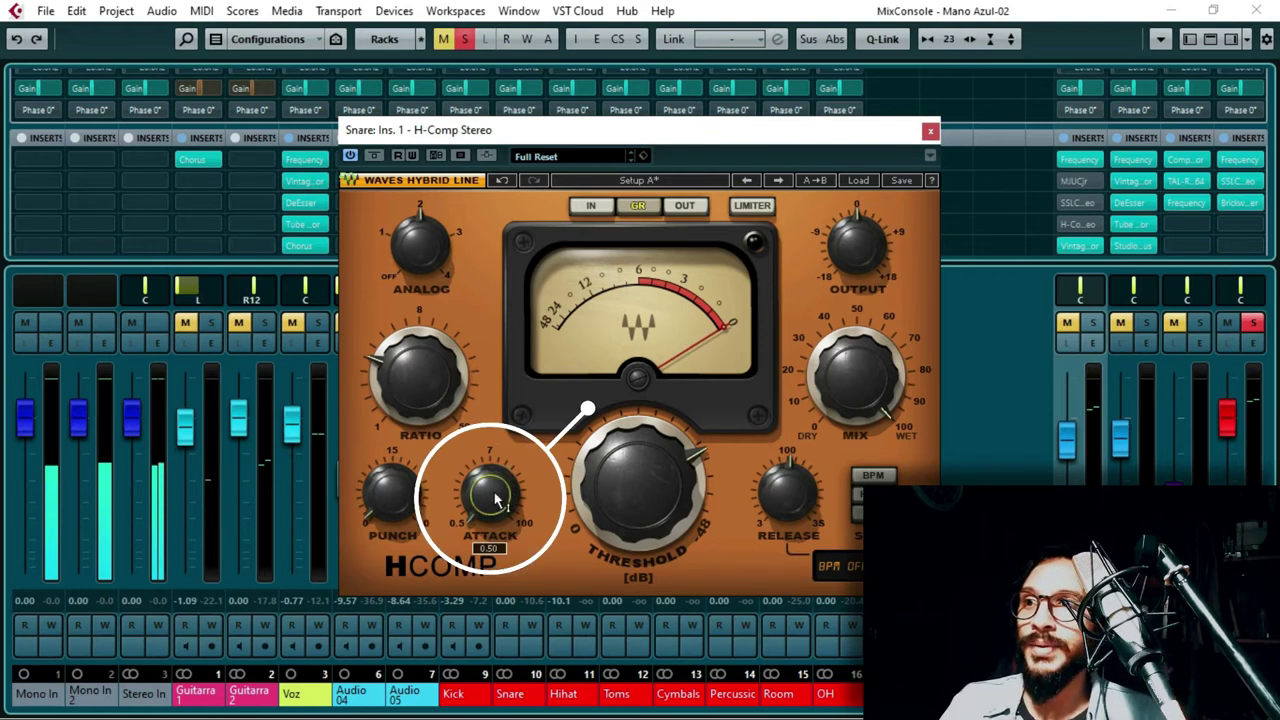
{"action": "left_click_drag", "start_coordinate": [492, 508], "coordinate": [492, 500]}
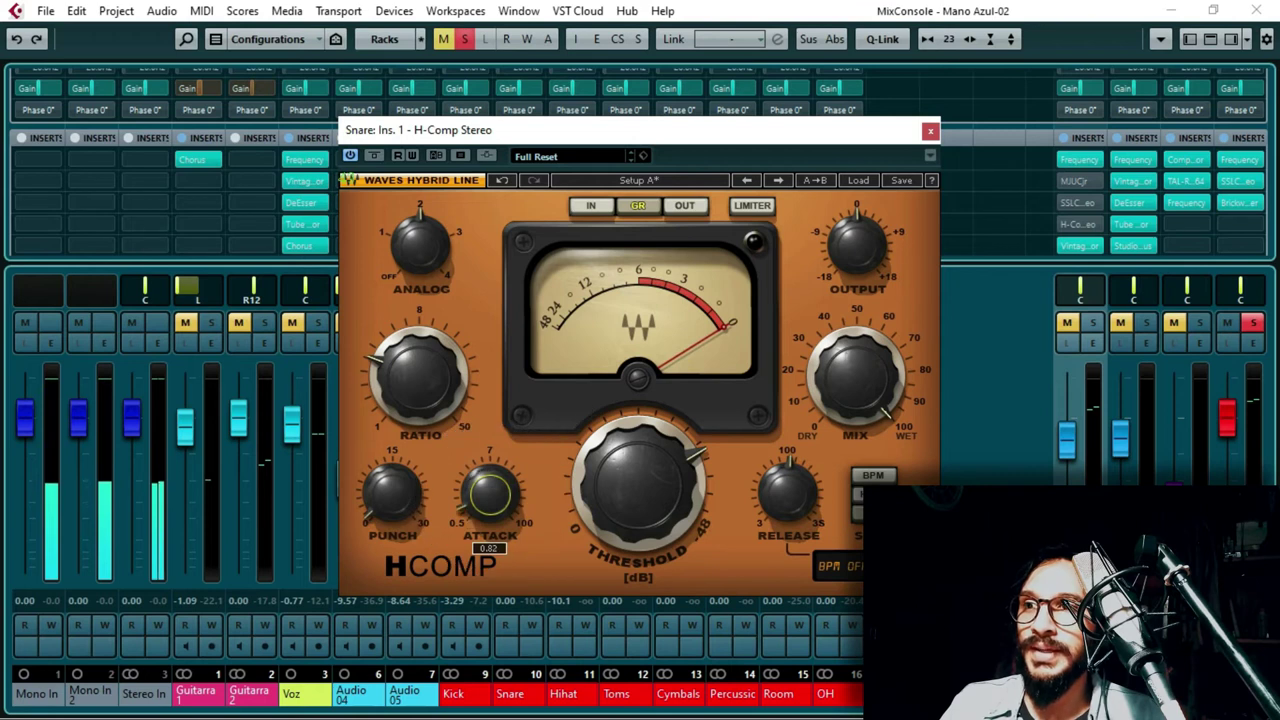
{"action": "left_click", "coordinate": [483, 494]}
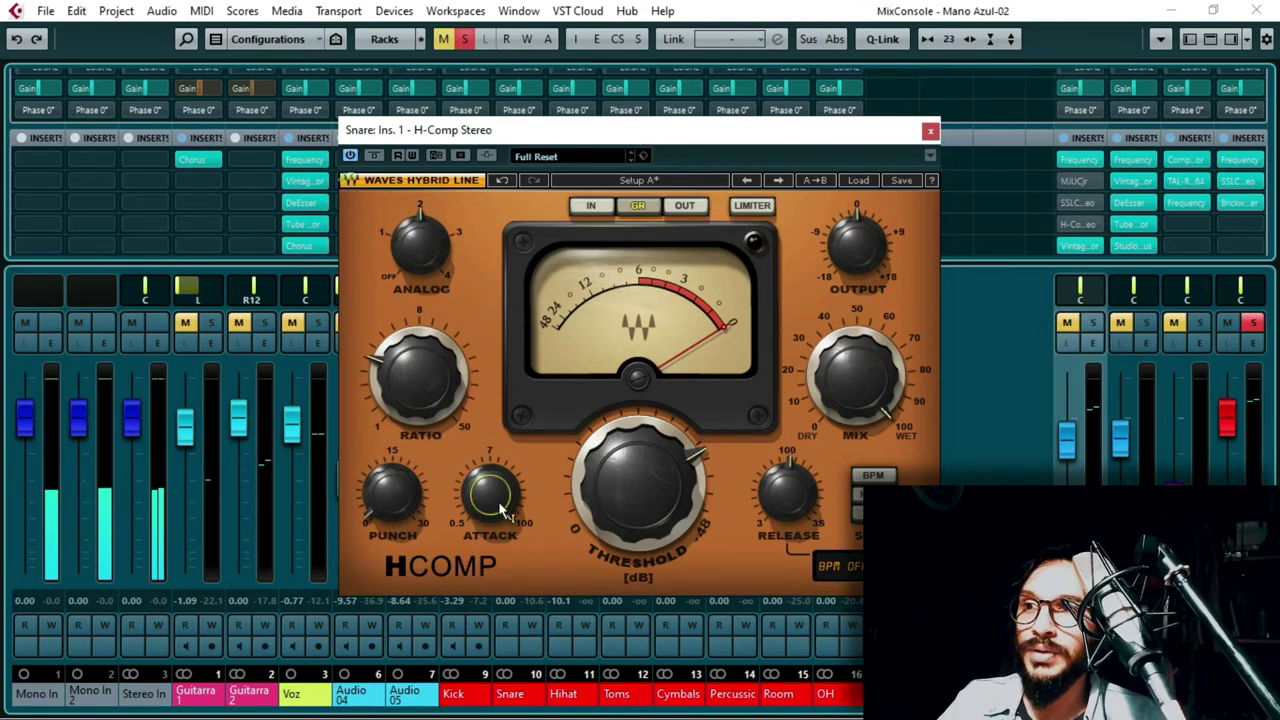
{"action": "mouse_move", "coordinate": [500, 497]}
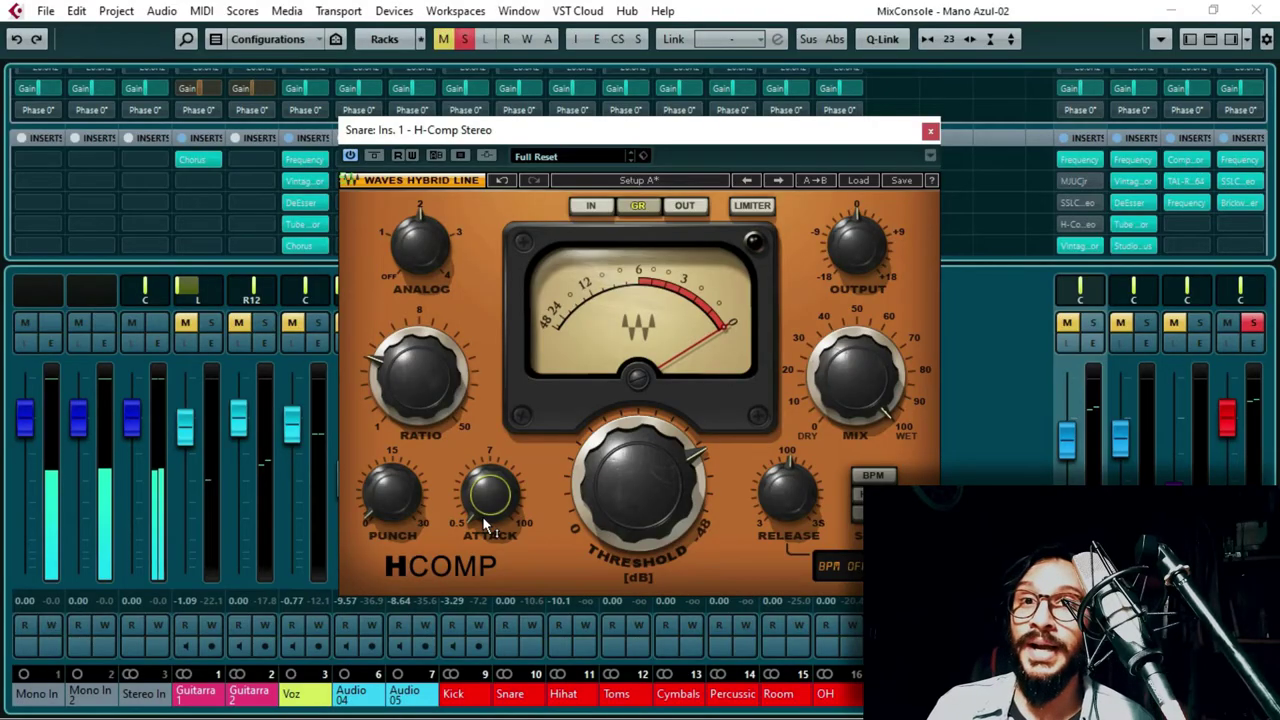
{"action": "mouse_move", "coordinate": [482, 516]}
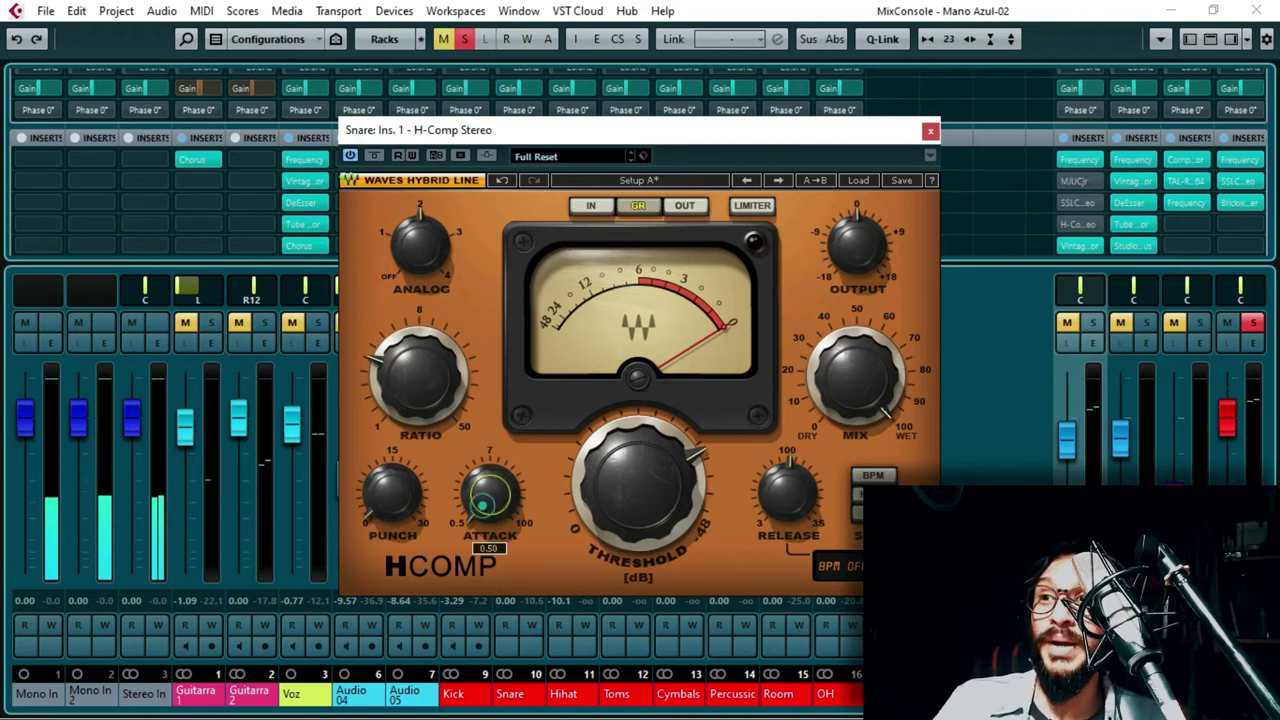
- Raise the snare H-Comp's attack to its slowest setting, 100
{"action": "left_click_drag", "start_coordinate": [485, 503], "coordinate": [490, 494]}
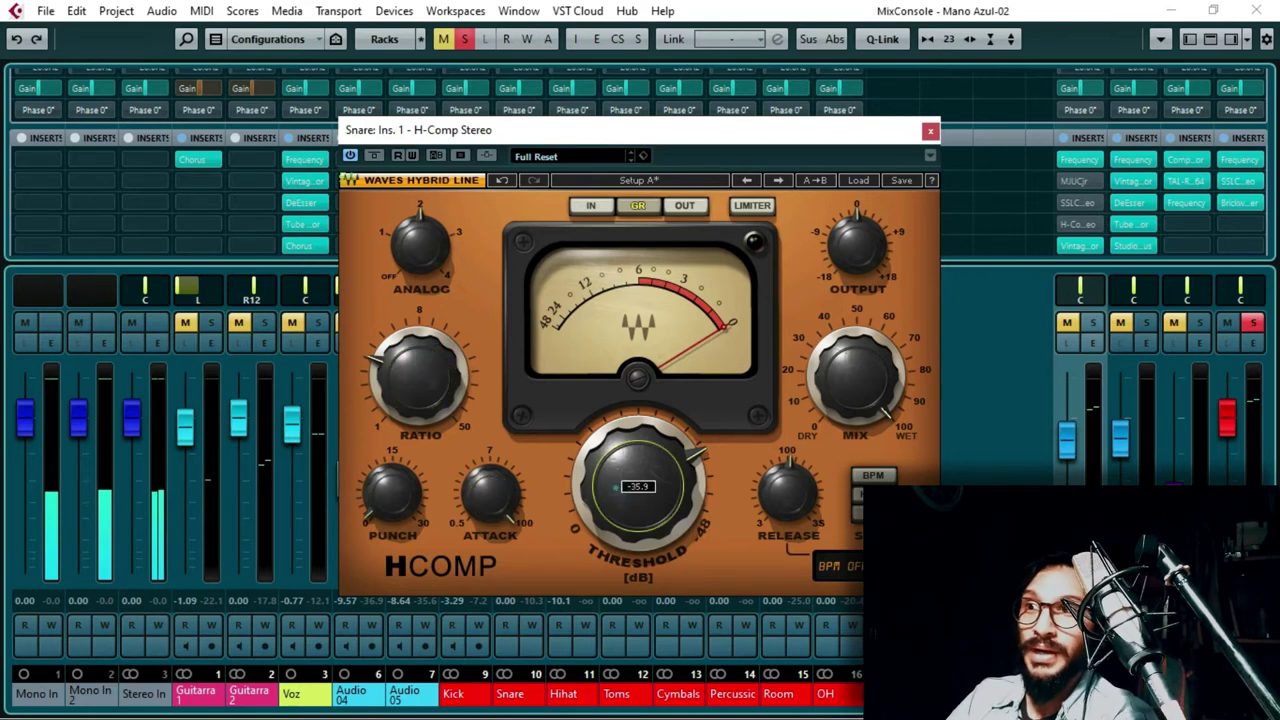
{"action": "mouse_move", "coordinate": [622, 493]}
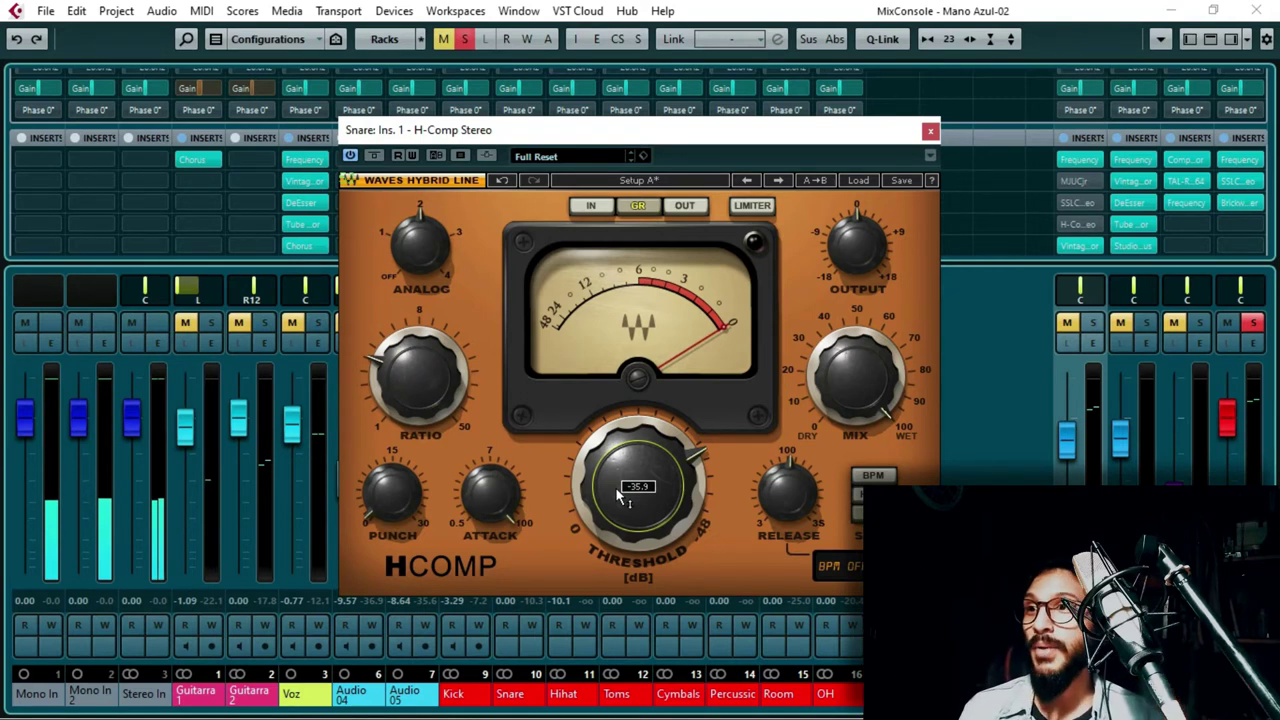
{"action": "mouse_move", "coordinate": [505, 517]}
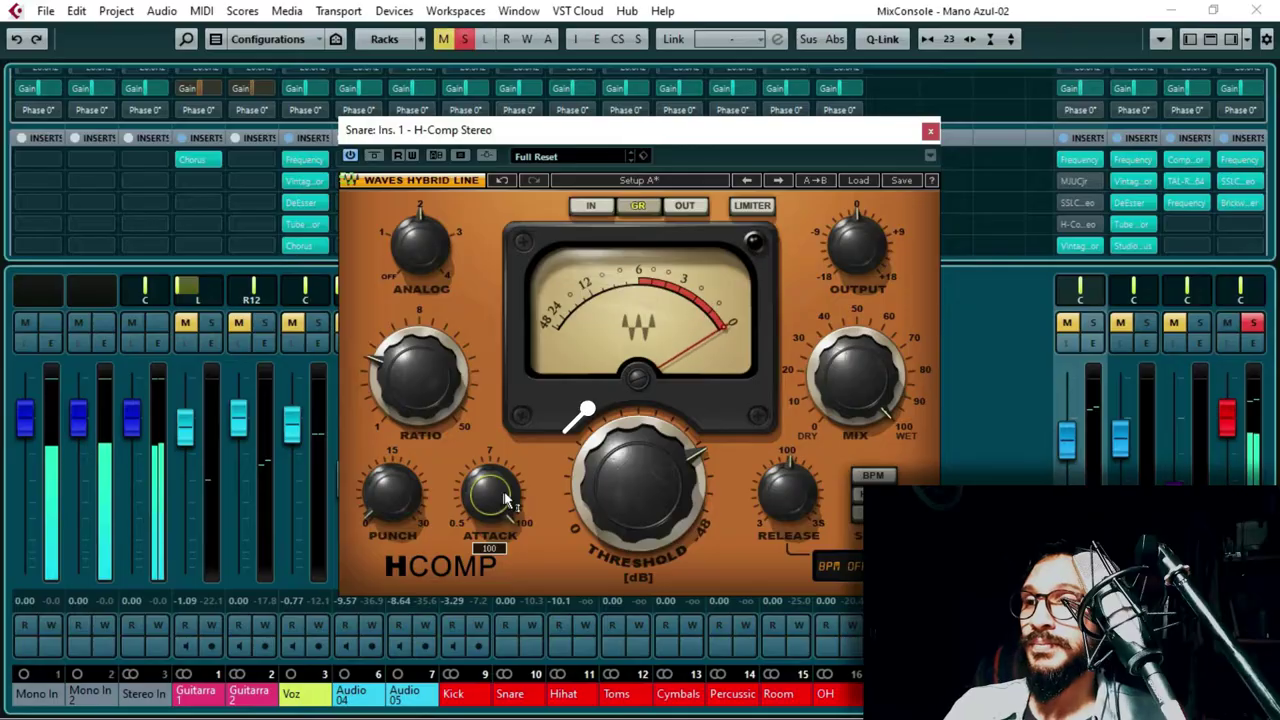
- Sweep the snare H-Comp's attack down through 39.4 to 0.61 while the snare plays
{"action": "left_click_drag", "start_coordinate": [507, 500], "coordinate": [507, 512]}
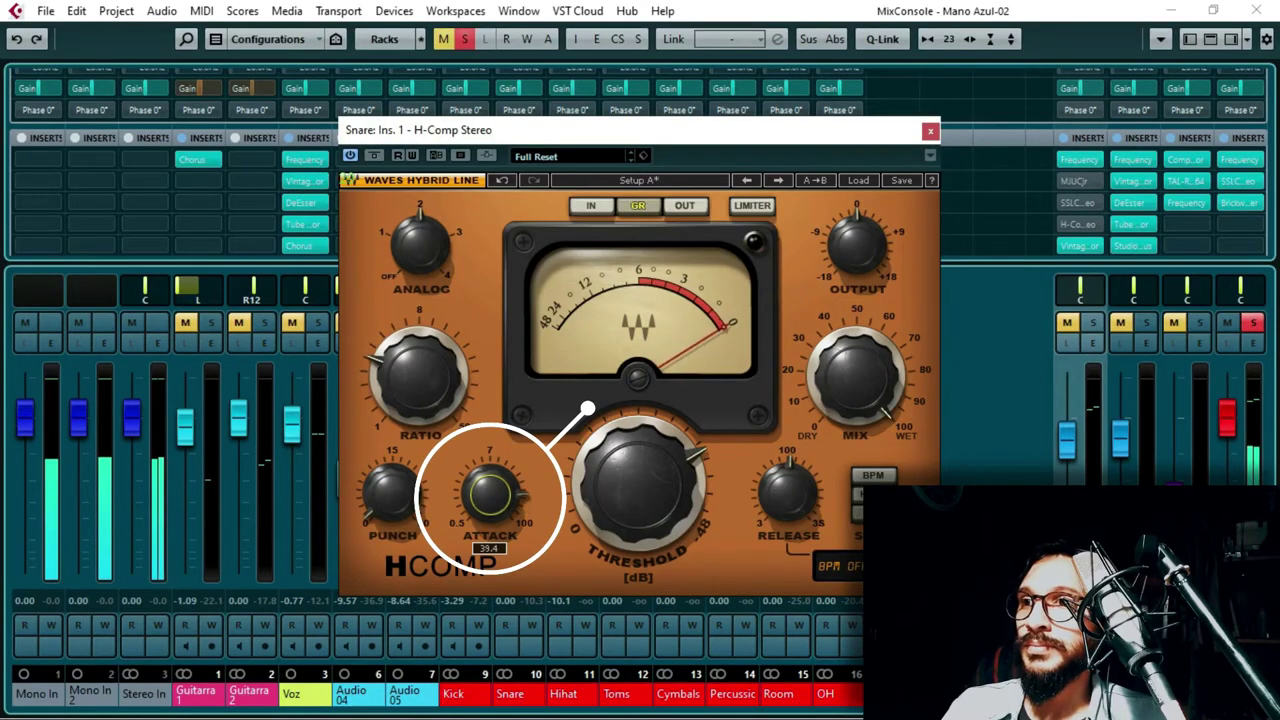
{"action": "left_click_drag", "start_coordinate": [507, 512], "coordinate": [507, 524]}
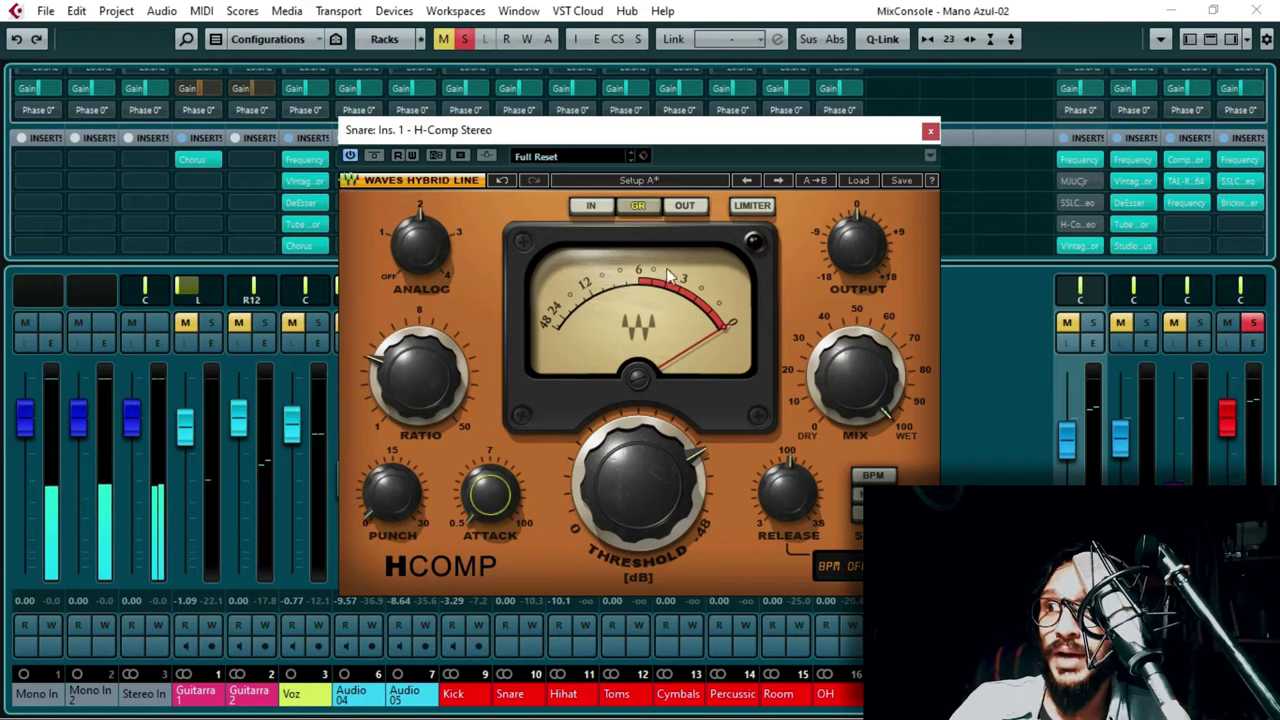
{"action": "left_click_drag", "start_coordinate": [488, 495], "coordinate": [488, 507]}
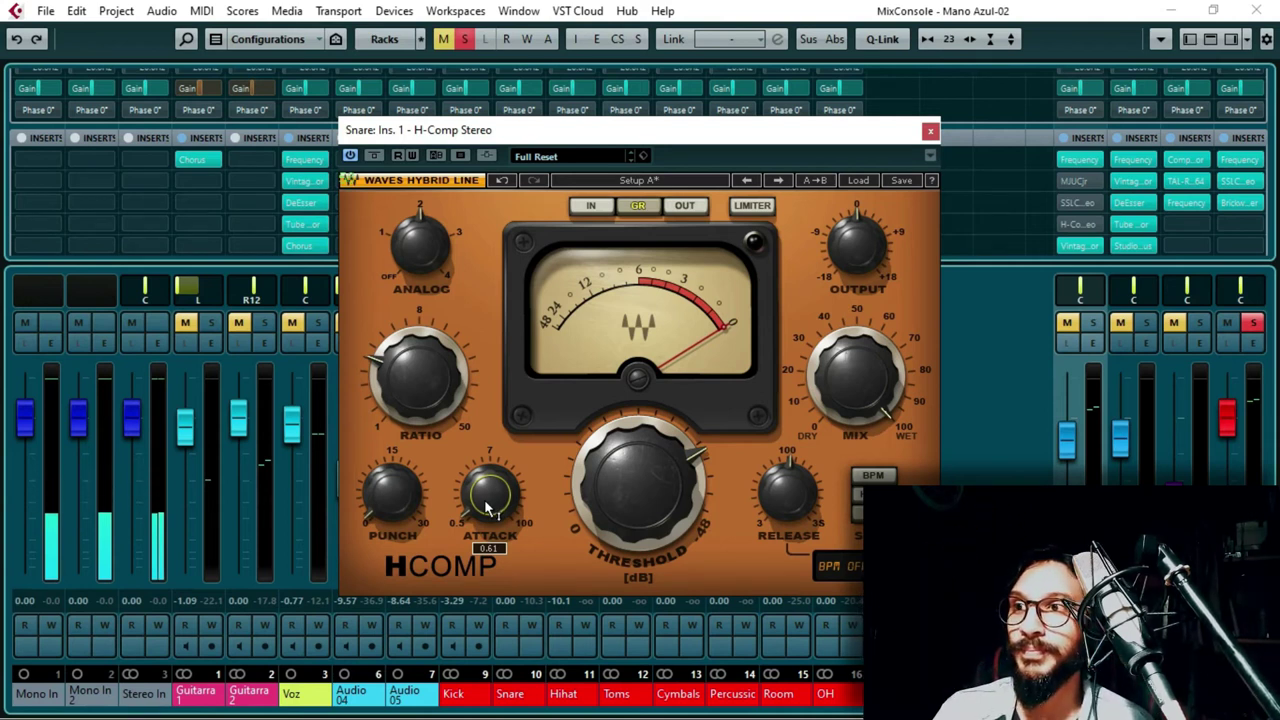
- Compare the snare H-Comp's attack at 100 with the fastest setting, finishing on 0.50
{"action": "left_click_drag", "start_coordinate": [487, 508], "coordinate": [487, 474]}
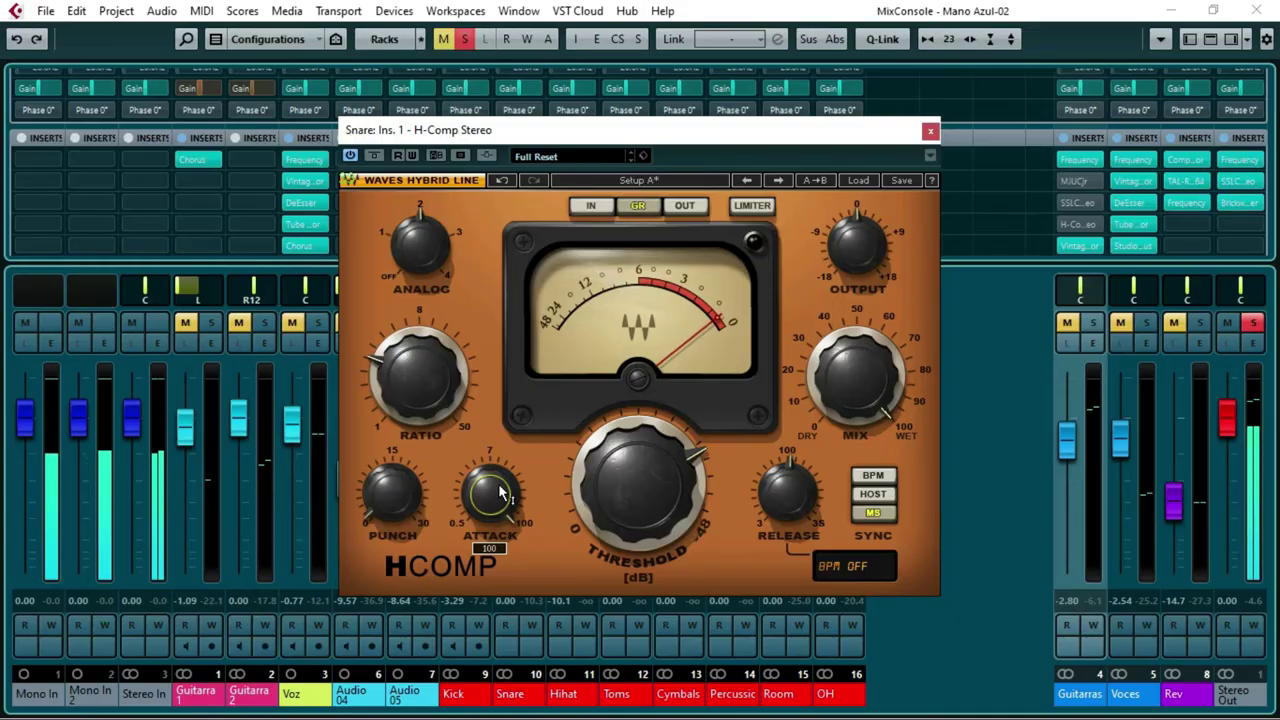
{"action": "left_click_drag", "start_coordinate": [500, 492], "coordinate": [500, 515]}
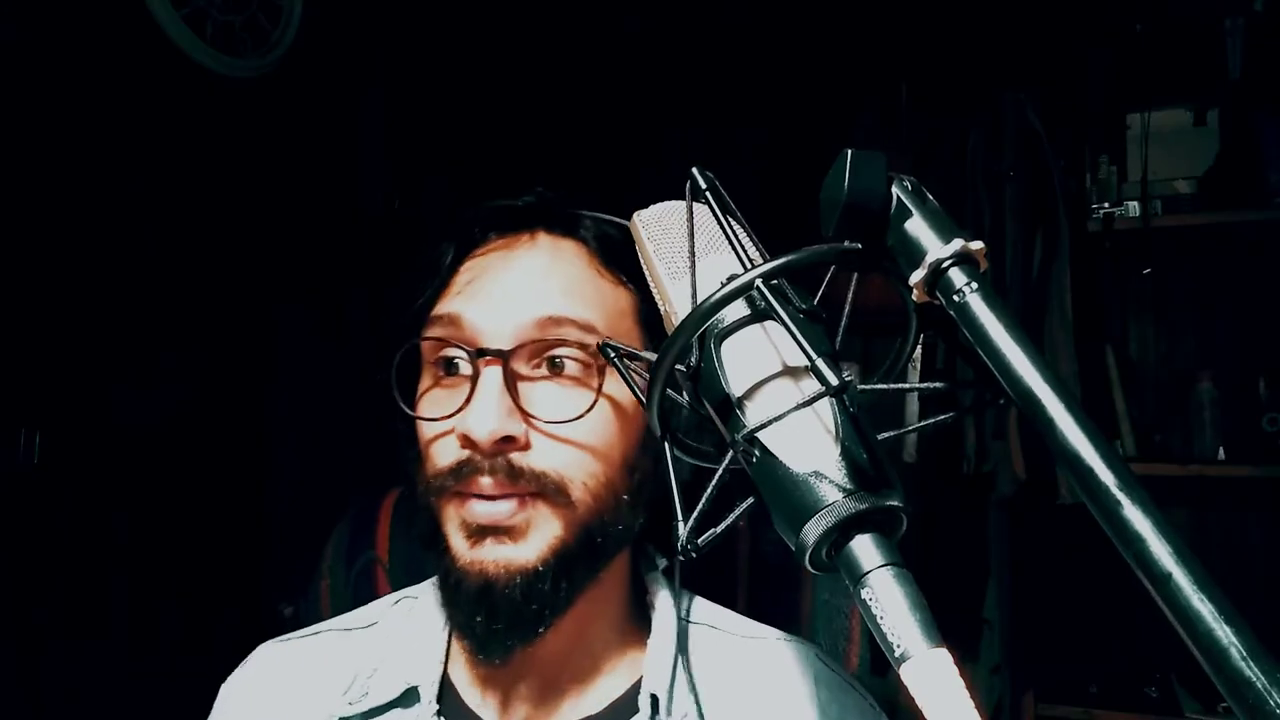
{"action": "left_click", "coordinate": [501, 492]}
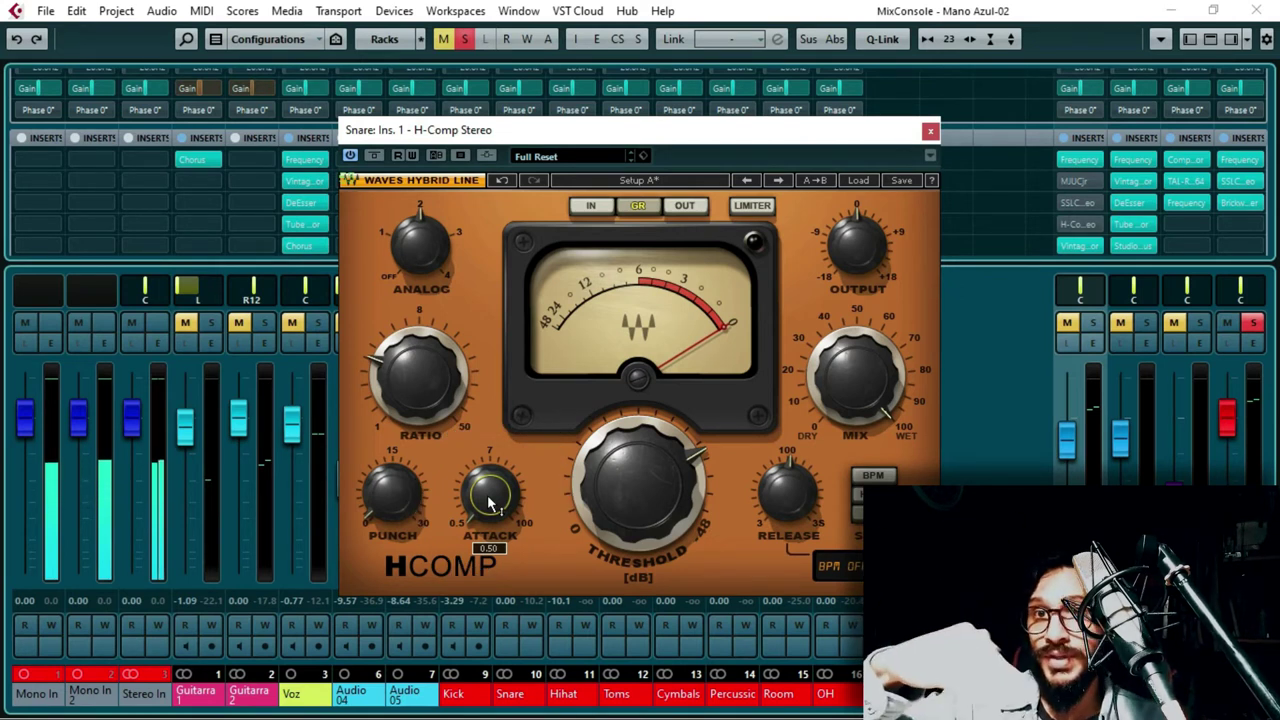
- Switch the snare H-Comp's attack to 100 and back to 0.50 once more while the snare plays, and close the plug-in
{"action": "left_click_drag", "start_coordinate": [480, 503], "coordinate": [476, 527]}
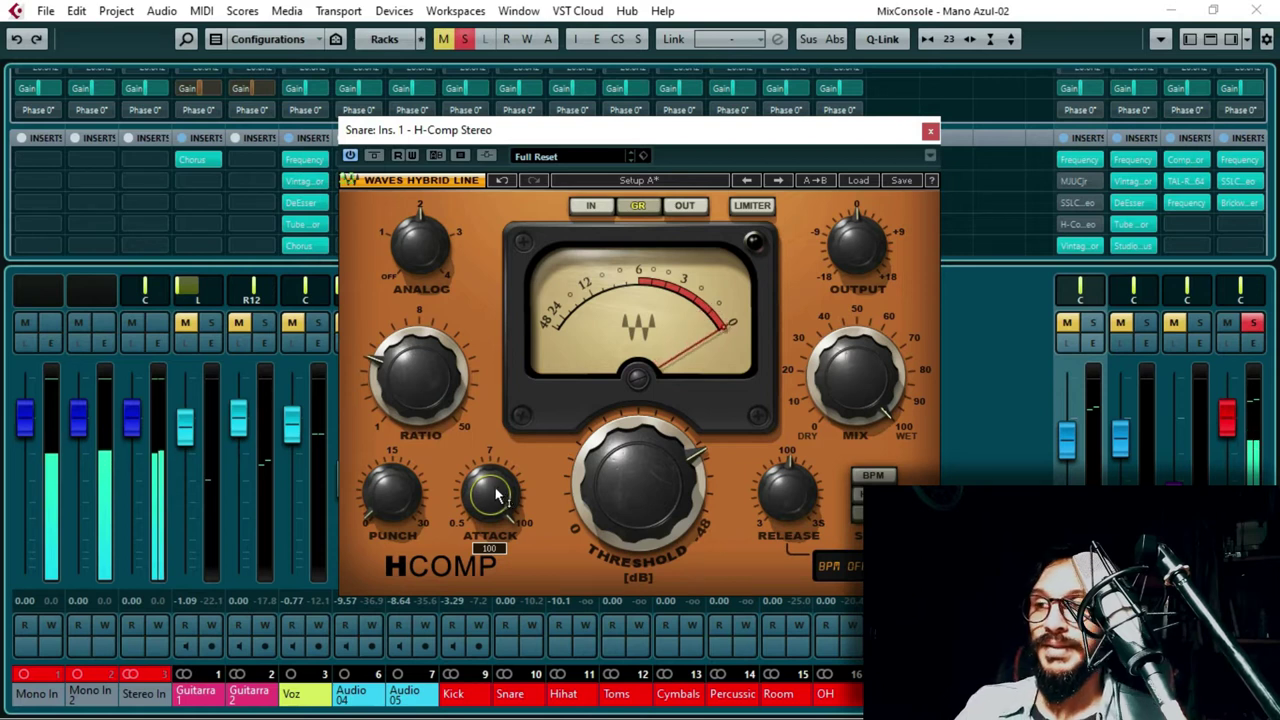
{"action": "left_click_drag", "start_coordinate": [499, 494], "coordinate": [507, 479]}
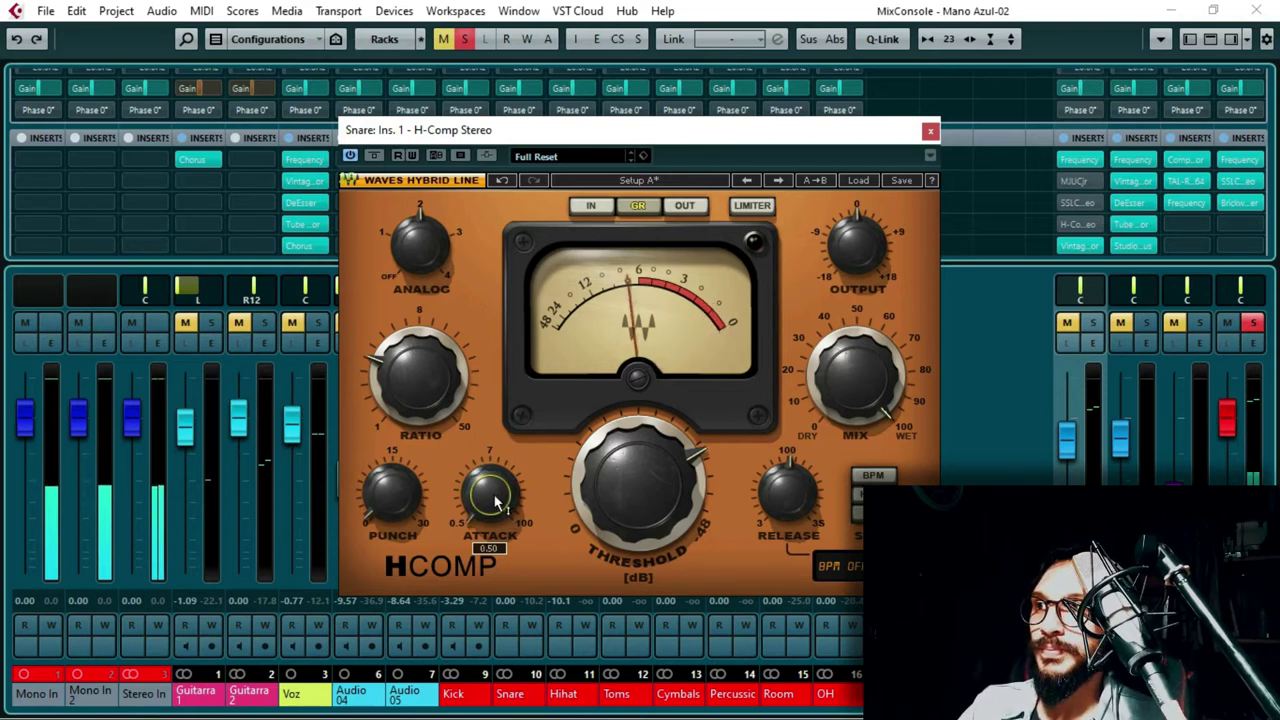
{"action": "left_click", "coordinate": [493, 504], "text": "alt"}
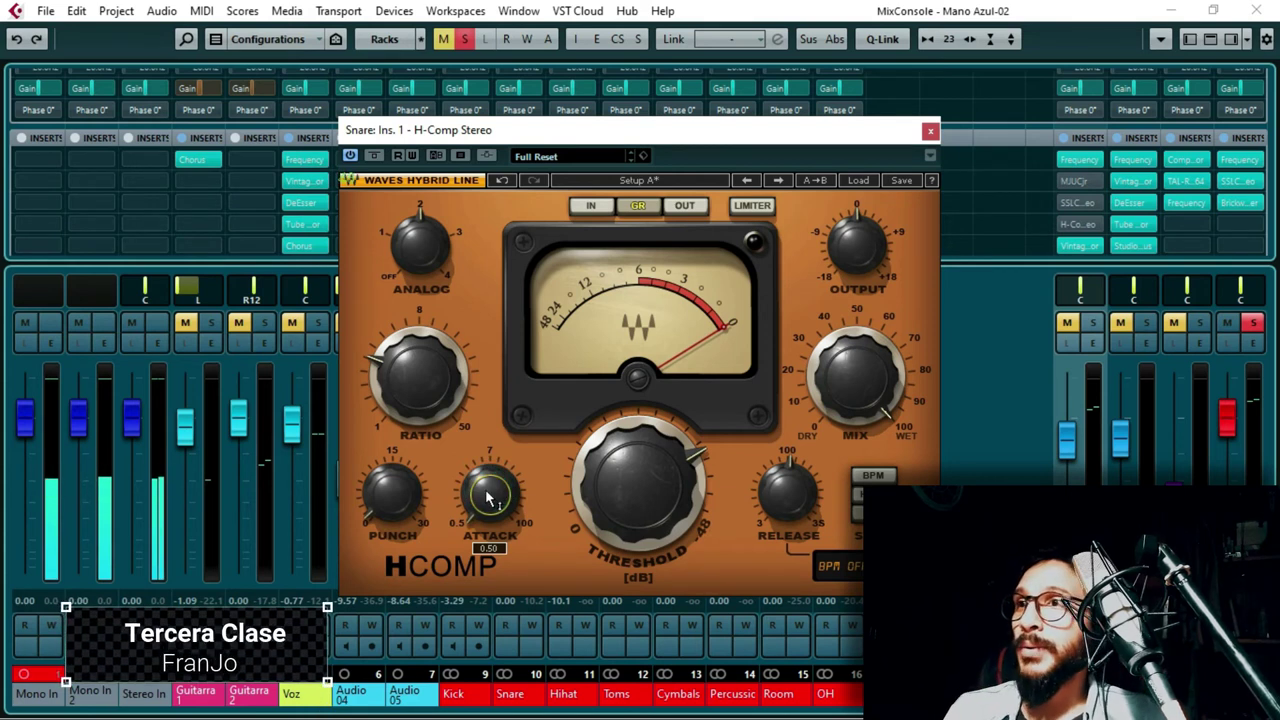
{"action": "left_click", "coordinate": [929, 131]}
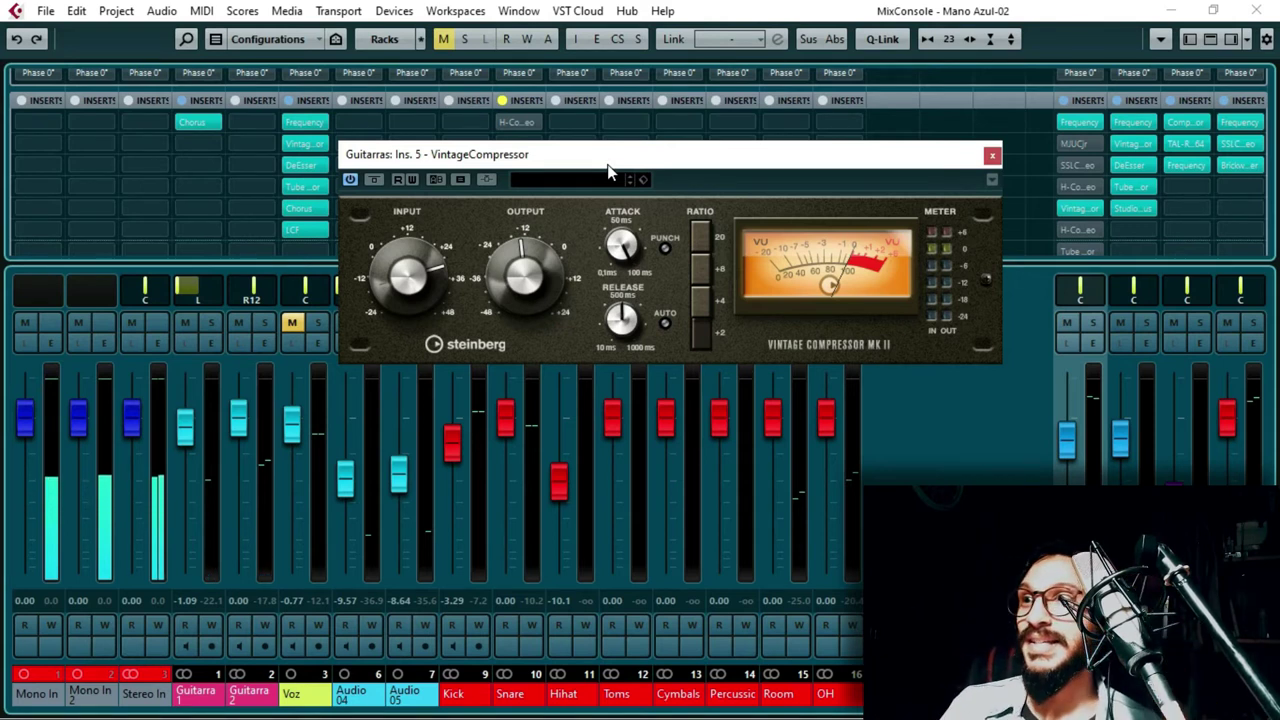
- Try out the attack controls on the guitar group's VintageCompressor and H-Comp, finishing the H-Comp's attack on 1.17
{"action": "left_click", "coordinate": [704, 270]}
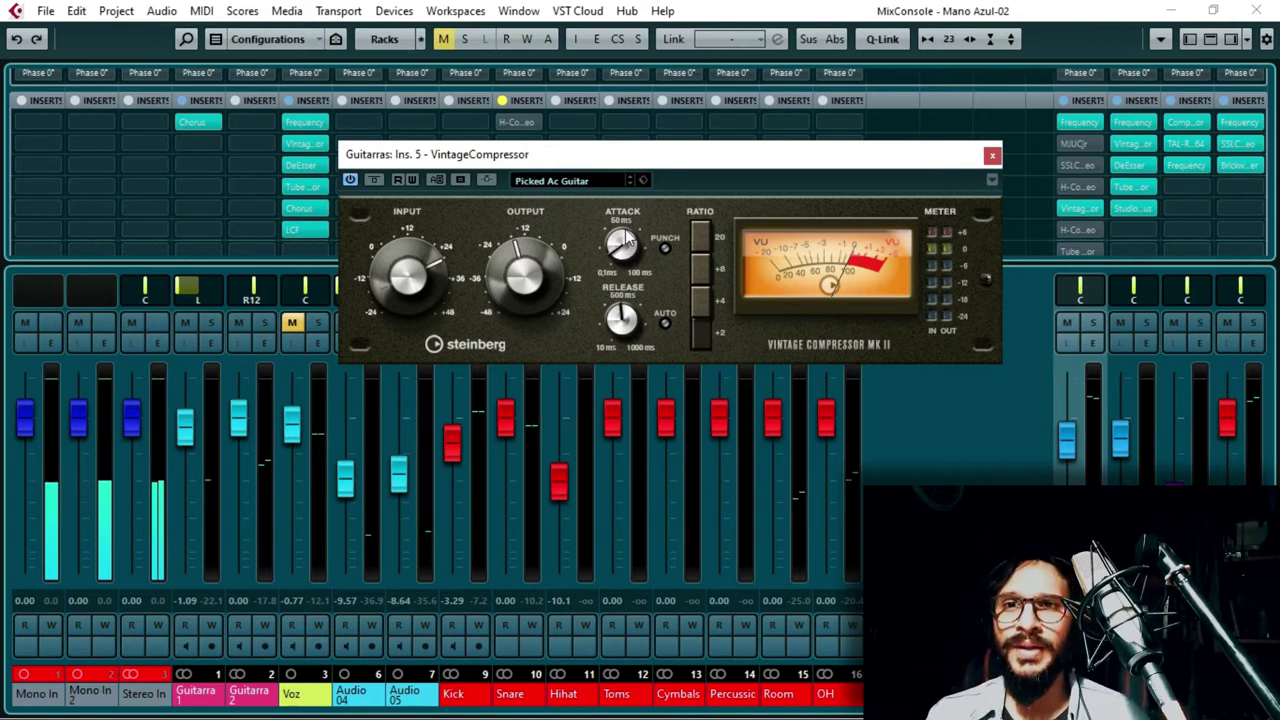
{"action": "left_click", "coordinate": [624, 230]}
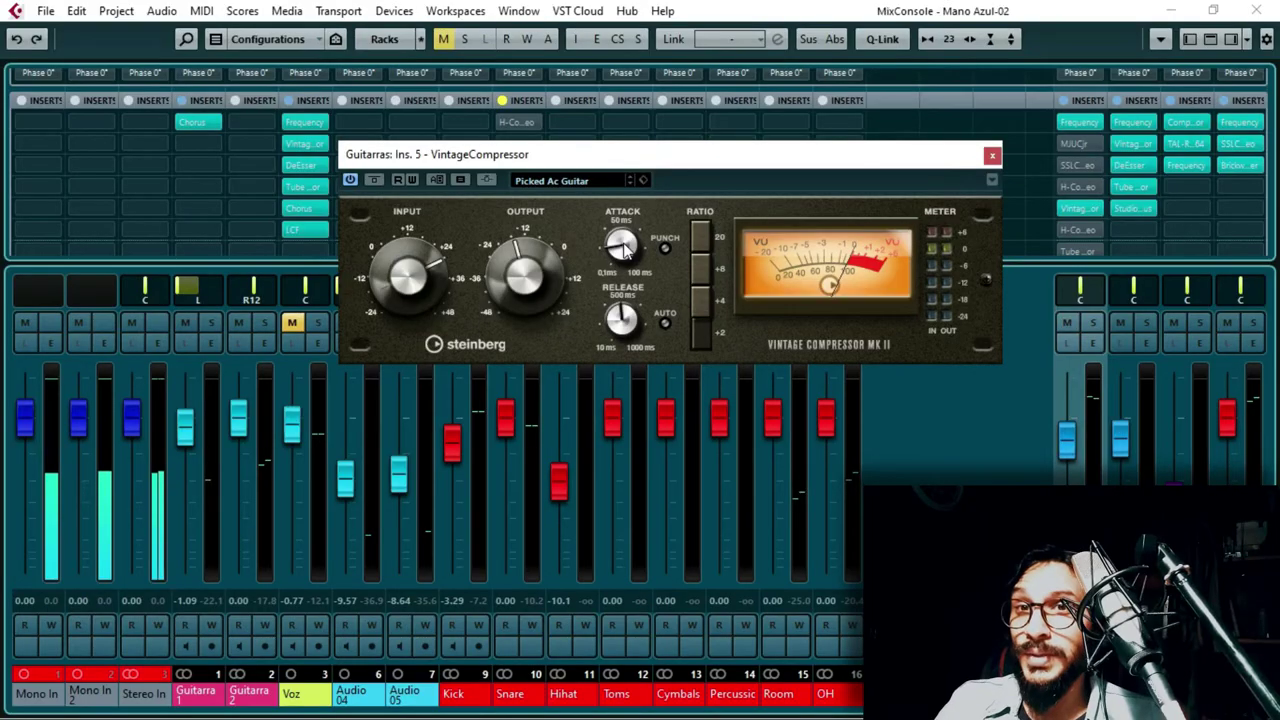
{"action": "left_click", "coordinate": [622, 246]}
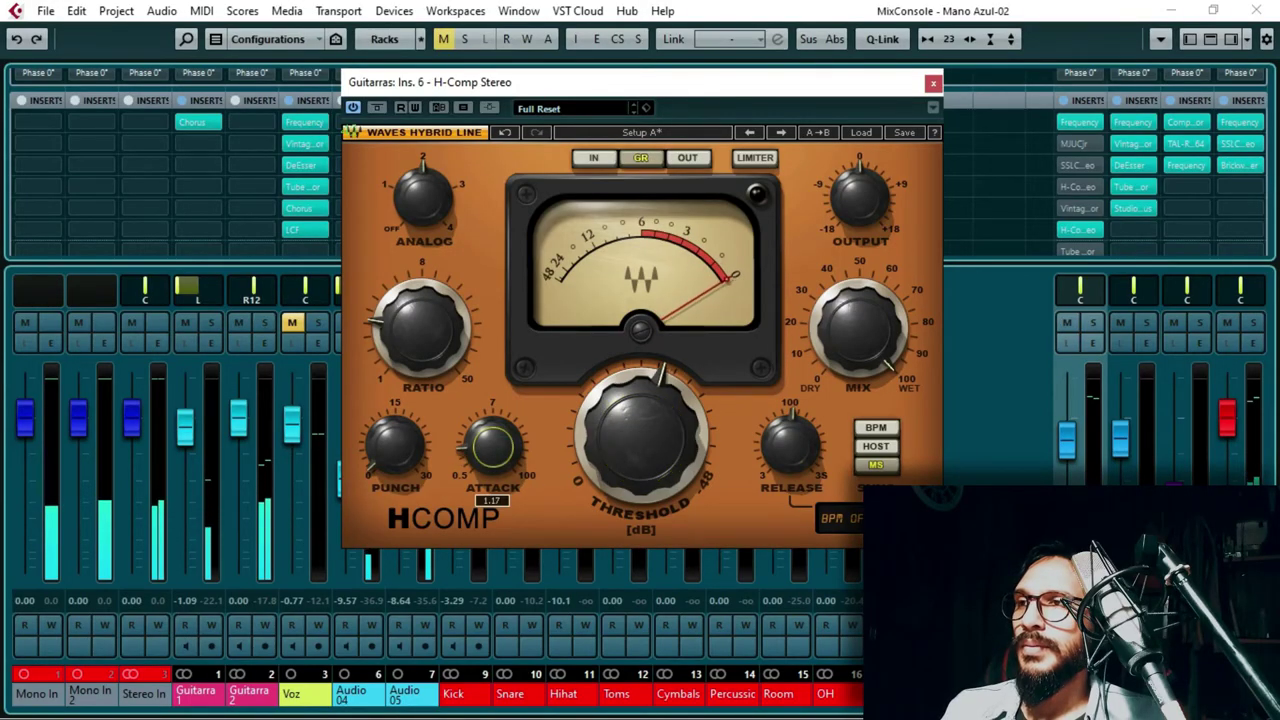
{"action": "left_click_drag", "start_coordinate": [501, 462], "coordinate": [501, 462]}
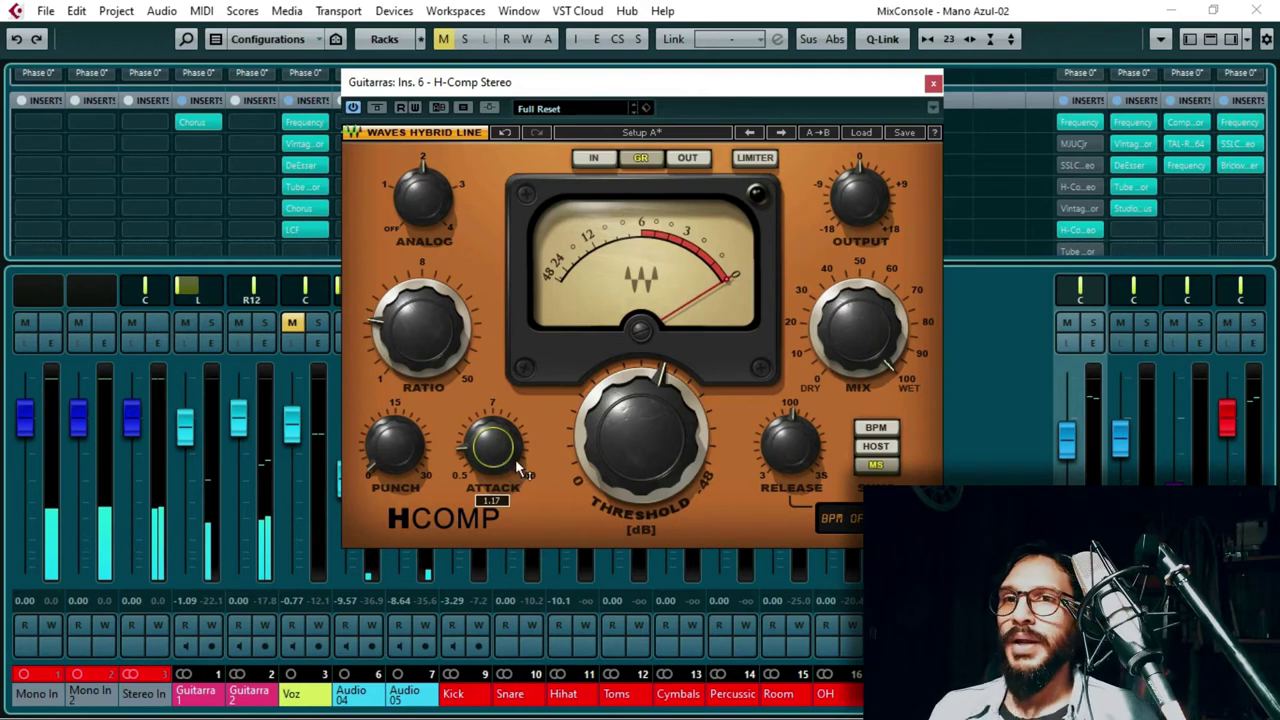
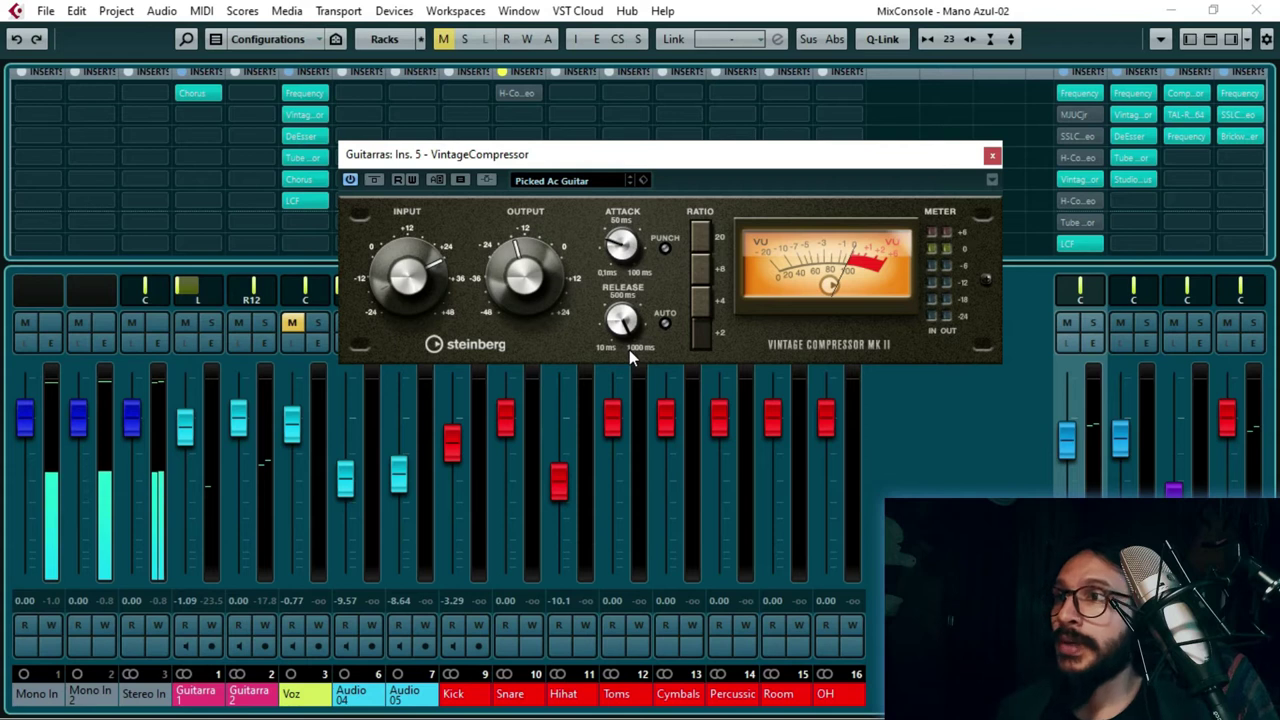
- Compare the slowest and fastest release settings, 1000 ms and 10 ms, on the guitar group's VintageCompressor
{"action": "left_click", "coordinate": [853, 258]}
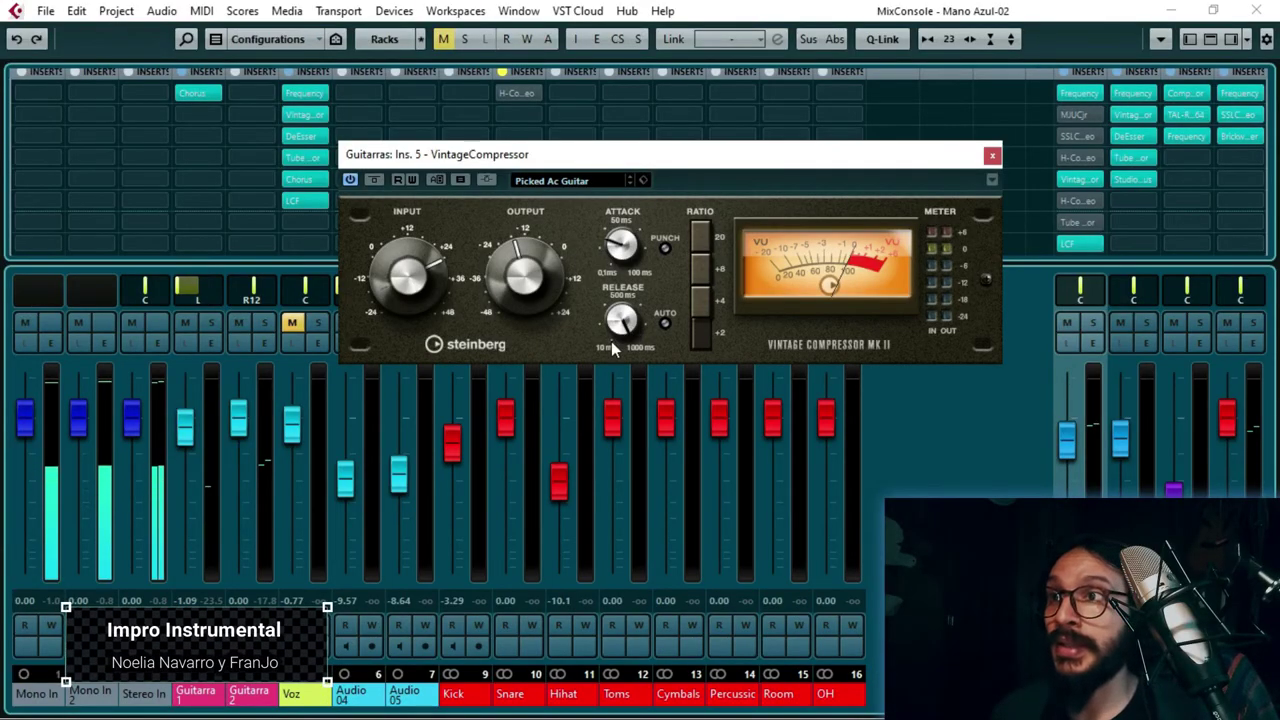
{"action": "left_click", "coordinate": [608, 345]}
{"action": "left_click", "coordinate": [610, 350]}
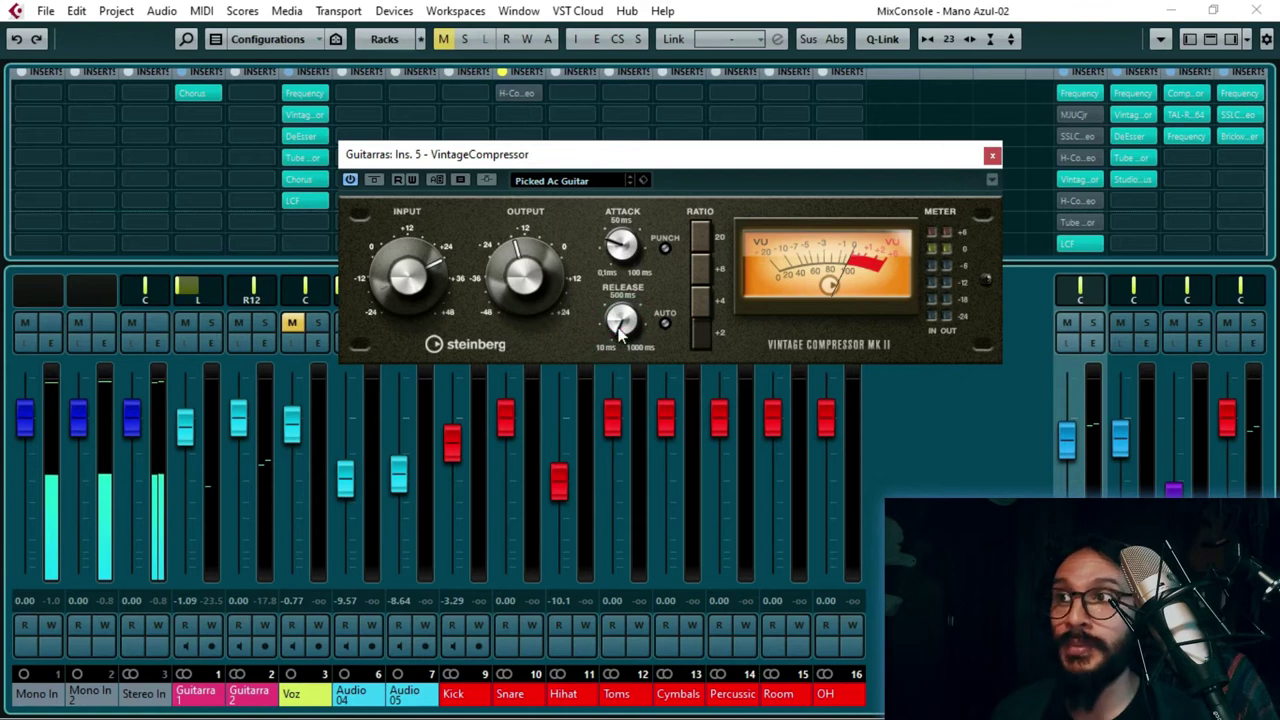
{"action": "left_click", "coordinate": [620, 334]}
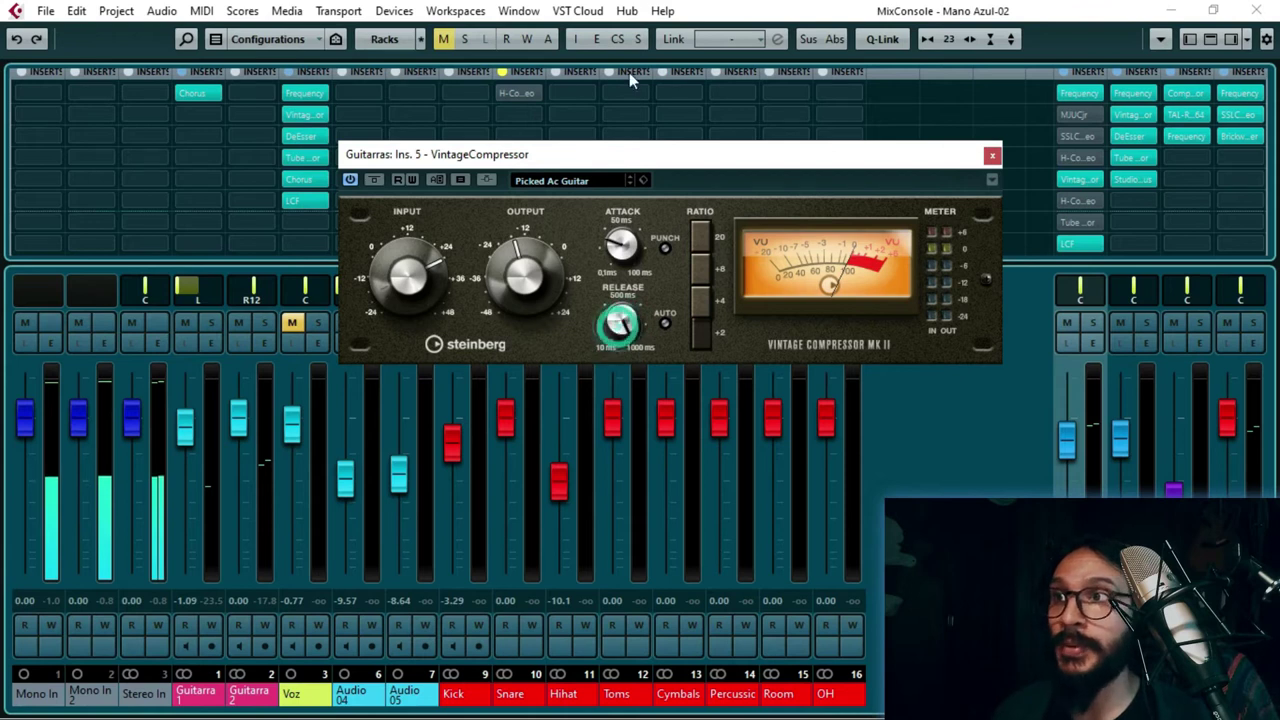
{"action": "left_click", "coordinate": [630, 316]}
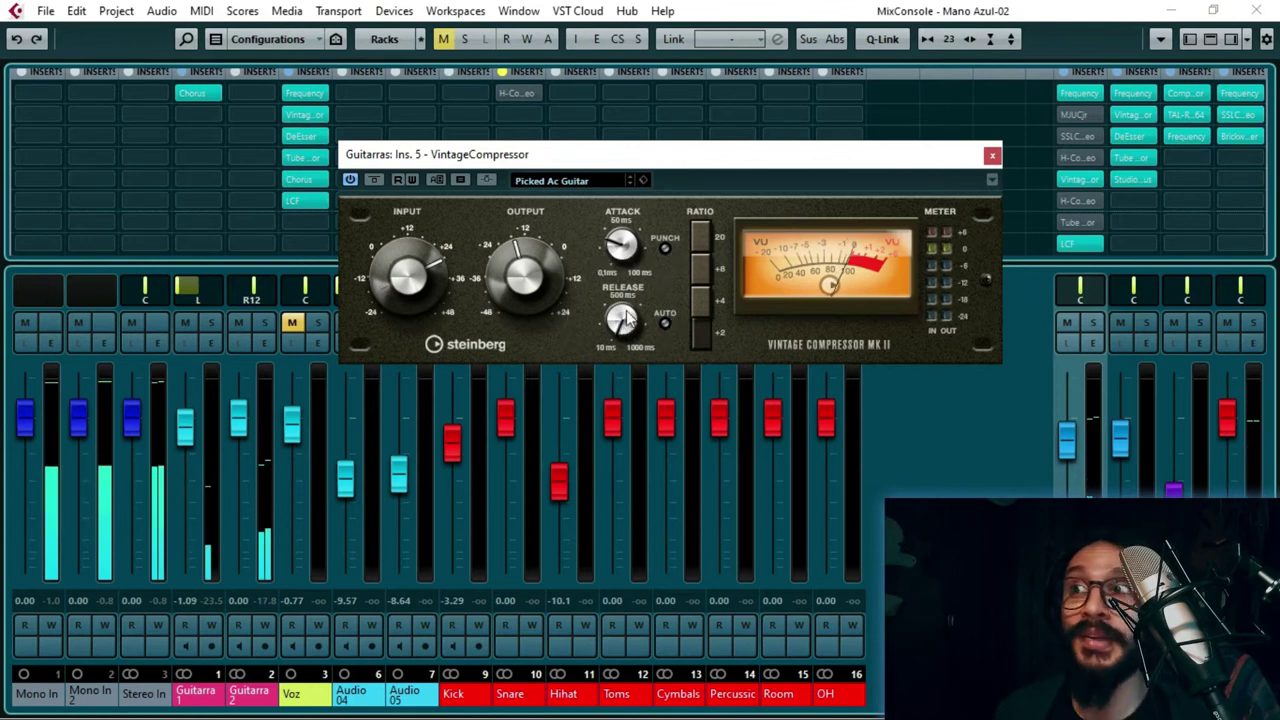
{"action": "left_click", "coordinate": [705, 333]}
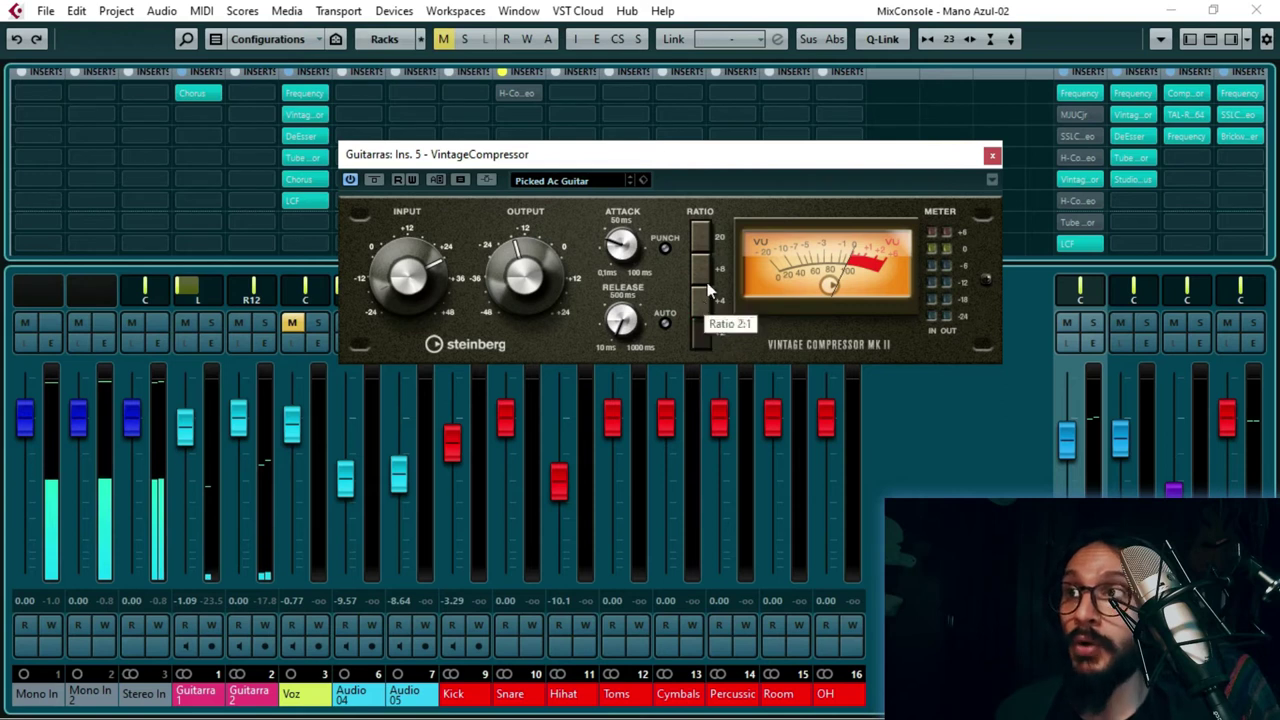
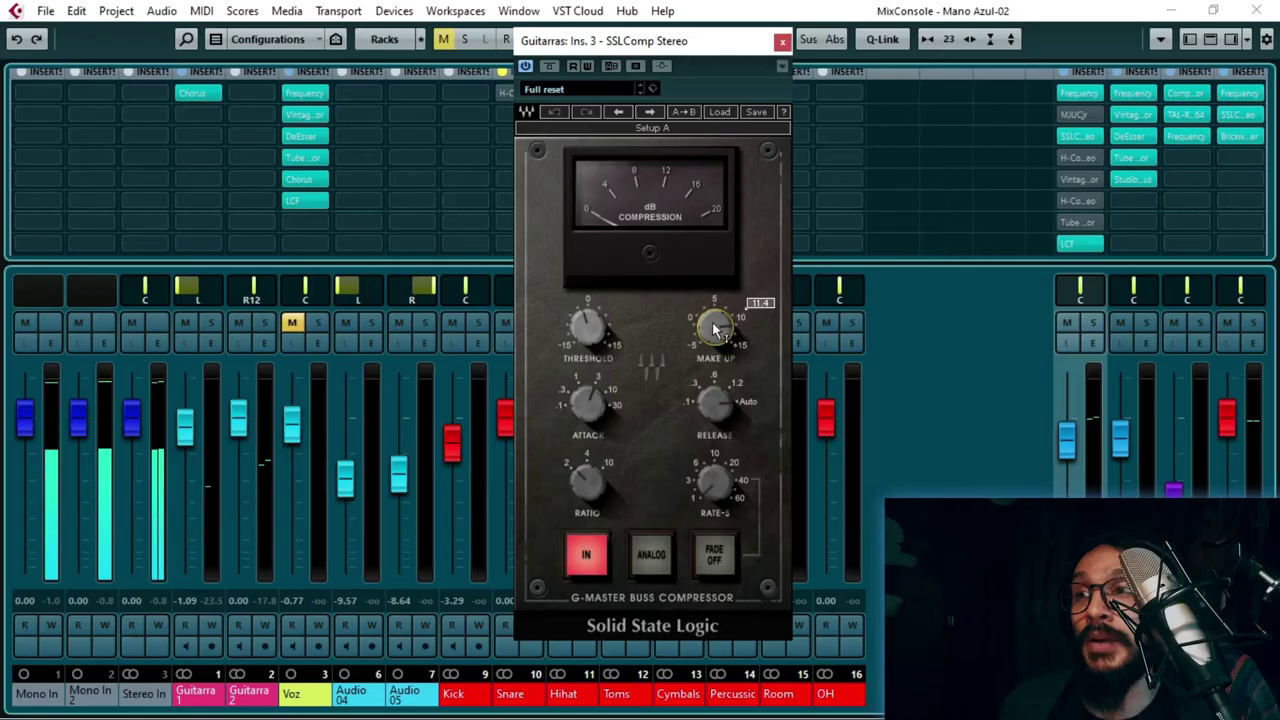
- Show the make-up gain on the guitar group's SSLComp and the output gain on its VintageCompressor and H-Comp
{"action": "left_click_drag", "start_coordinate": [716, 326], "coordinate": [716, 360]}
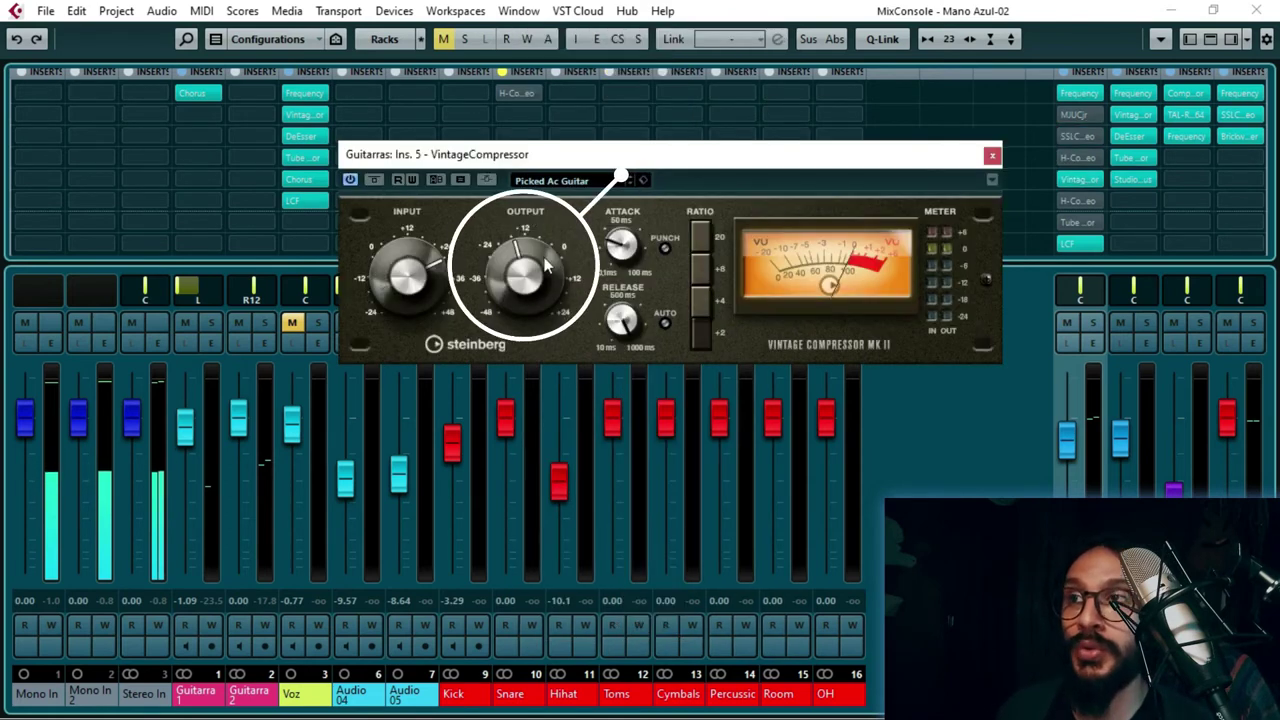
{"action": "left_click", "coordinate": [992, 155]}
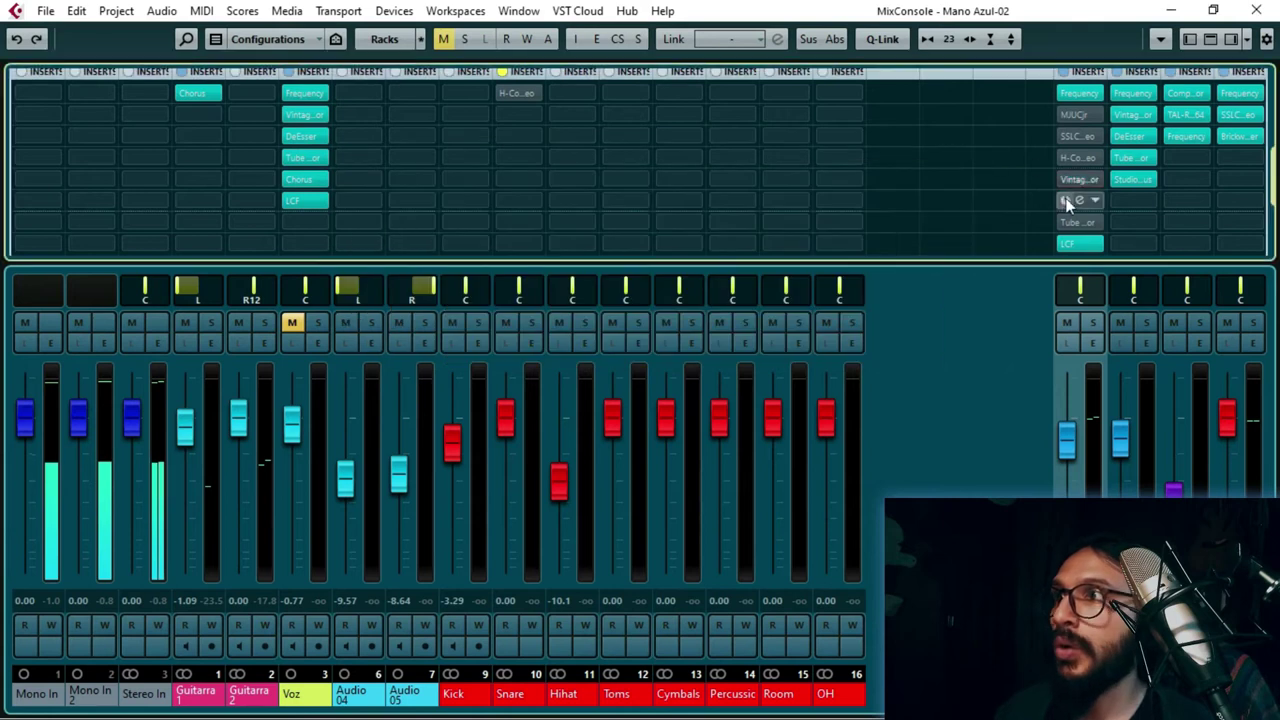
{"action": "left_click", "coordinate": [1076, 203]}
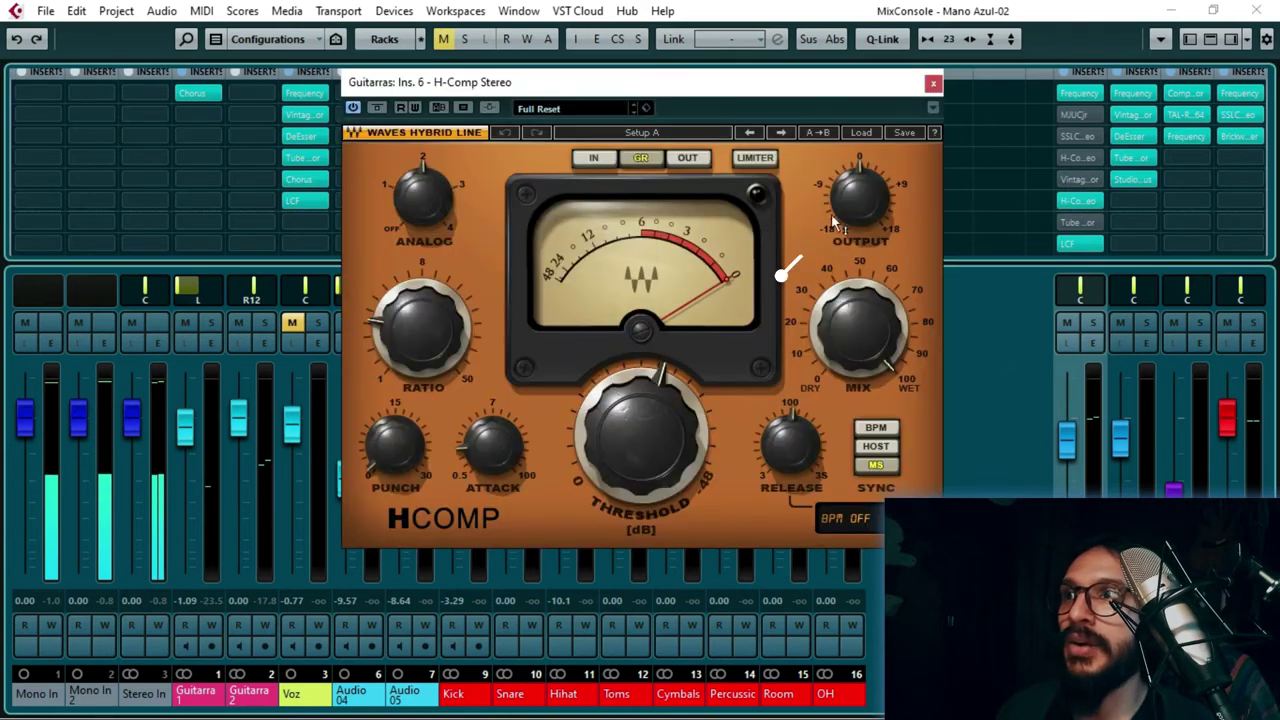
- Examine the threshold and gain-reduction display on the guitar group's Compressor, and close the plug-in
{"action": "left_click", "coordinate": [1080, 222]}
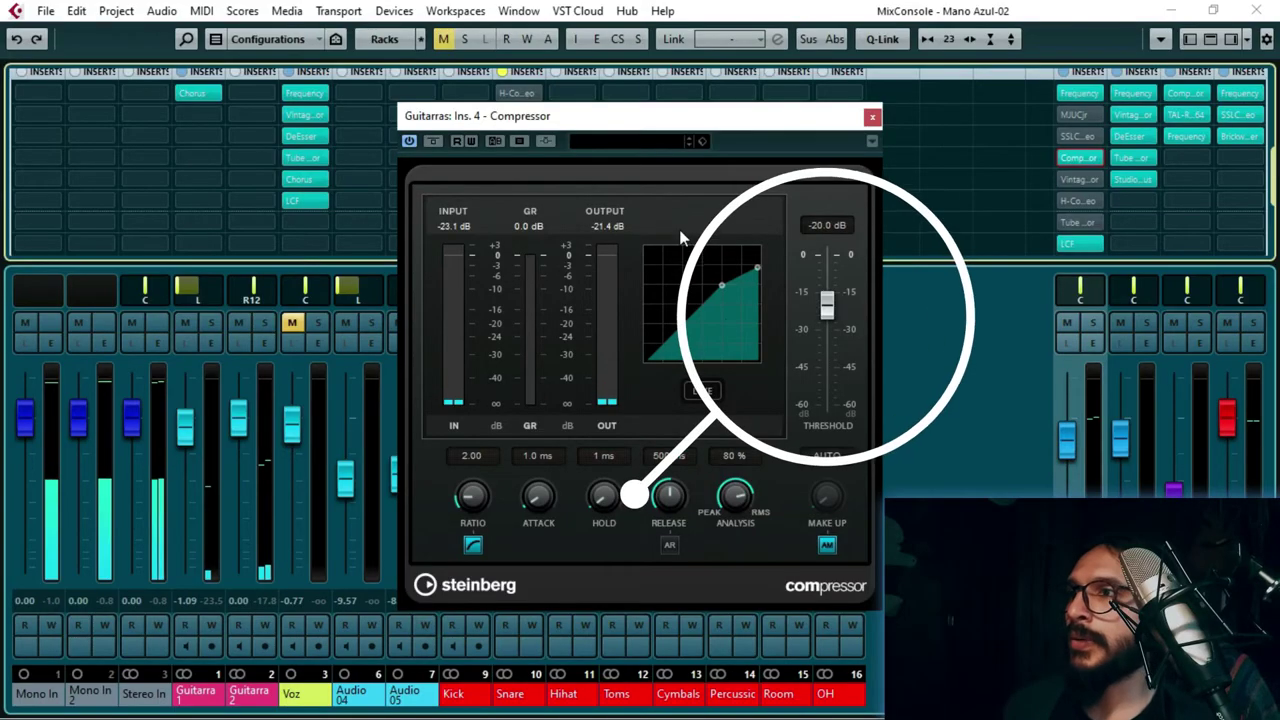
{"action": "mouse_move", "coordinate": [828, 412]}
{"action": "left_mouse_down"}
{"action": "mouse_move", "coordinate": [828, 263]}
{"action": "mouse_move", "coordinate": [826, 366]}
{"action": "mouse_move", "coordinate": [828, 305]}
{"action": "left_mouse_up"}
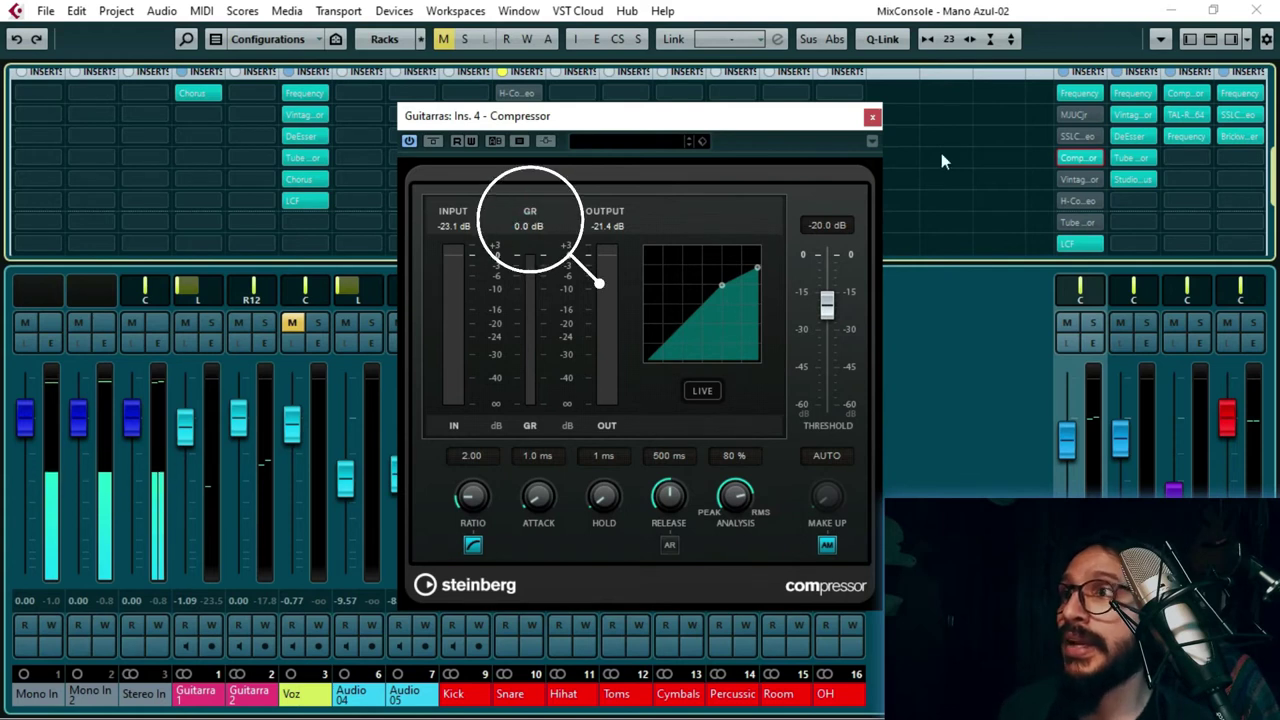
{"action": "left_click", "coordinate": [872, 116]}
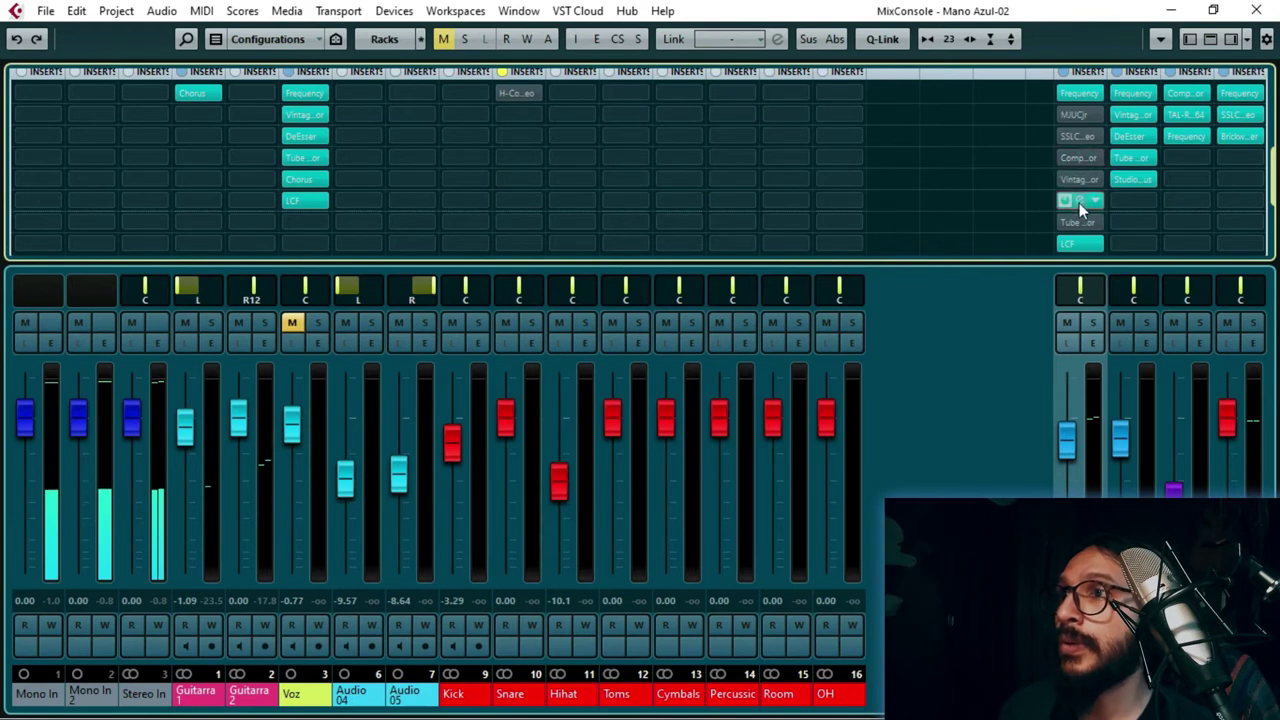
- Enable the guitar group's H-Comp to examine its GR meter mode, and switch the plug-in off and close it
{"action": "left_click", "coordinate": [1078, 201]}
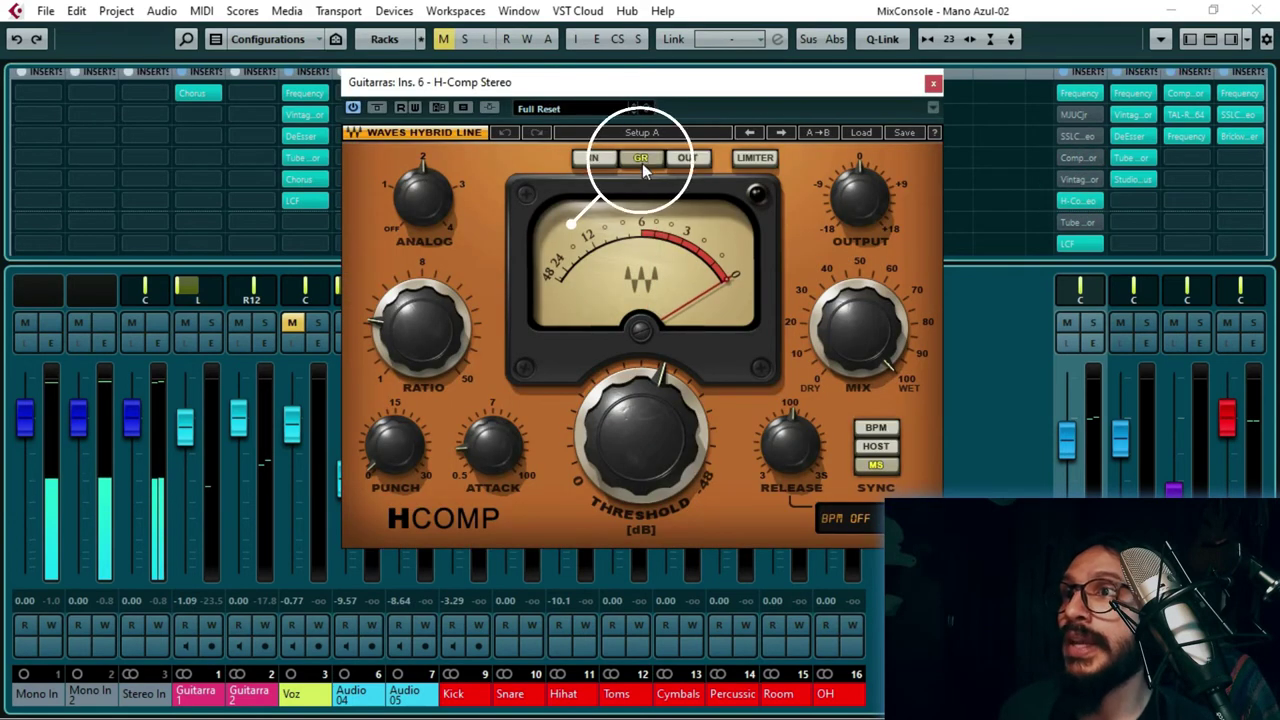
{"action": "left_click", "coordinate": [1080, 204]}
{"action": "left_click", "coordinate": [1080, 204]}
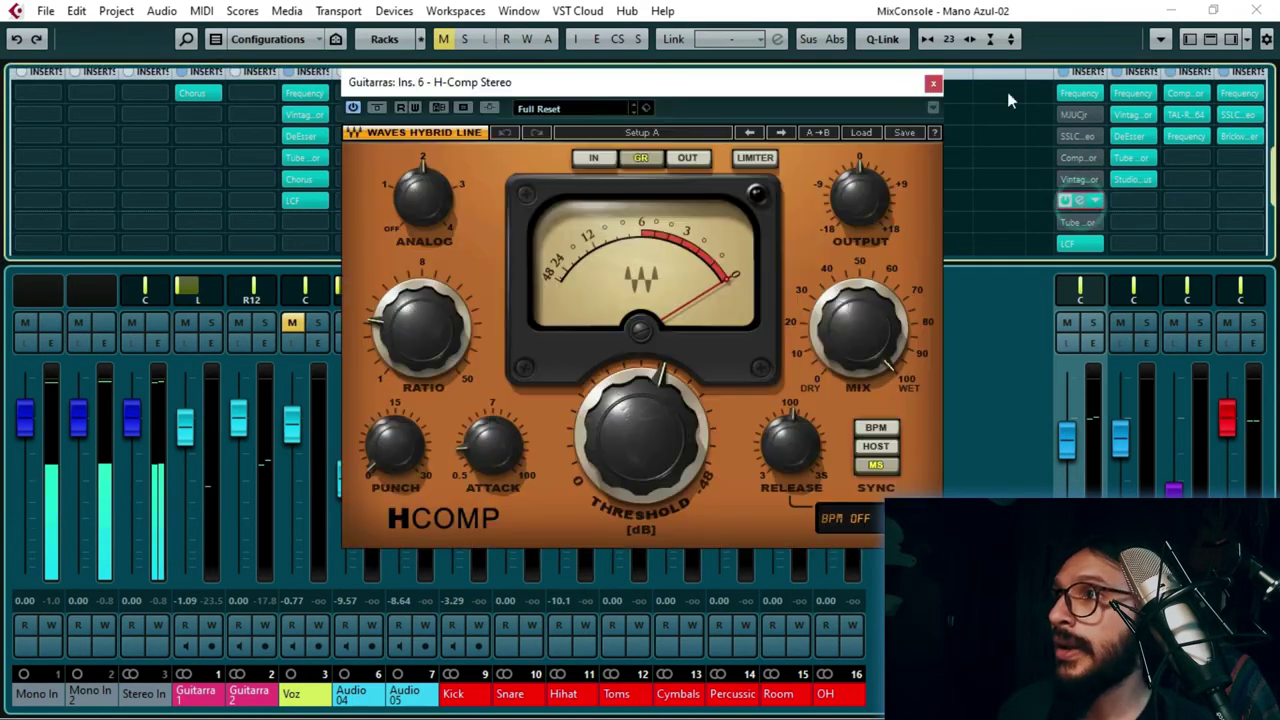
{"action": "left_click", "coordinate": [933, 84]}
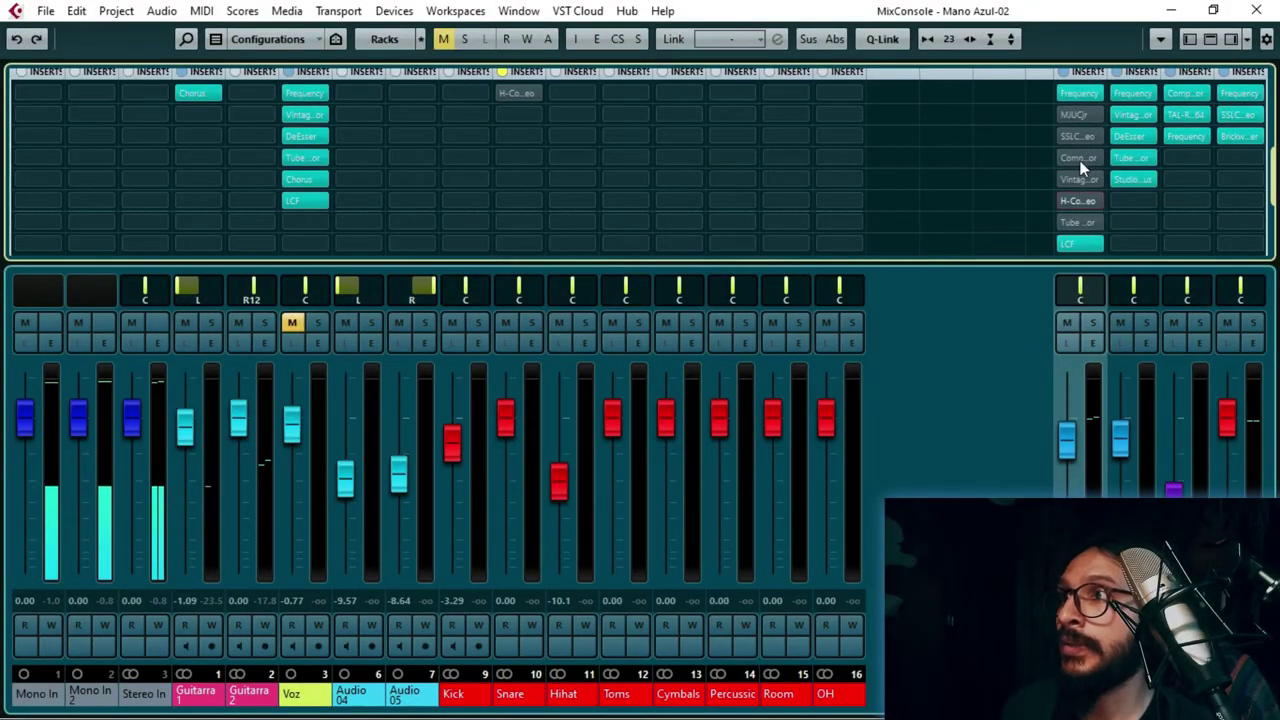
- Activate the guitar group's Compressor and lower its threshold to -50.3 dB before raising it to -33.8 dB
{"action": "left_click", "coordinate": [1066, 160]}
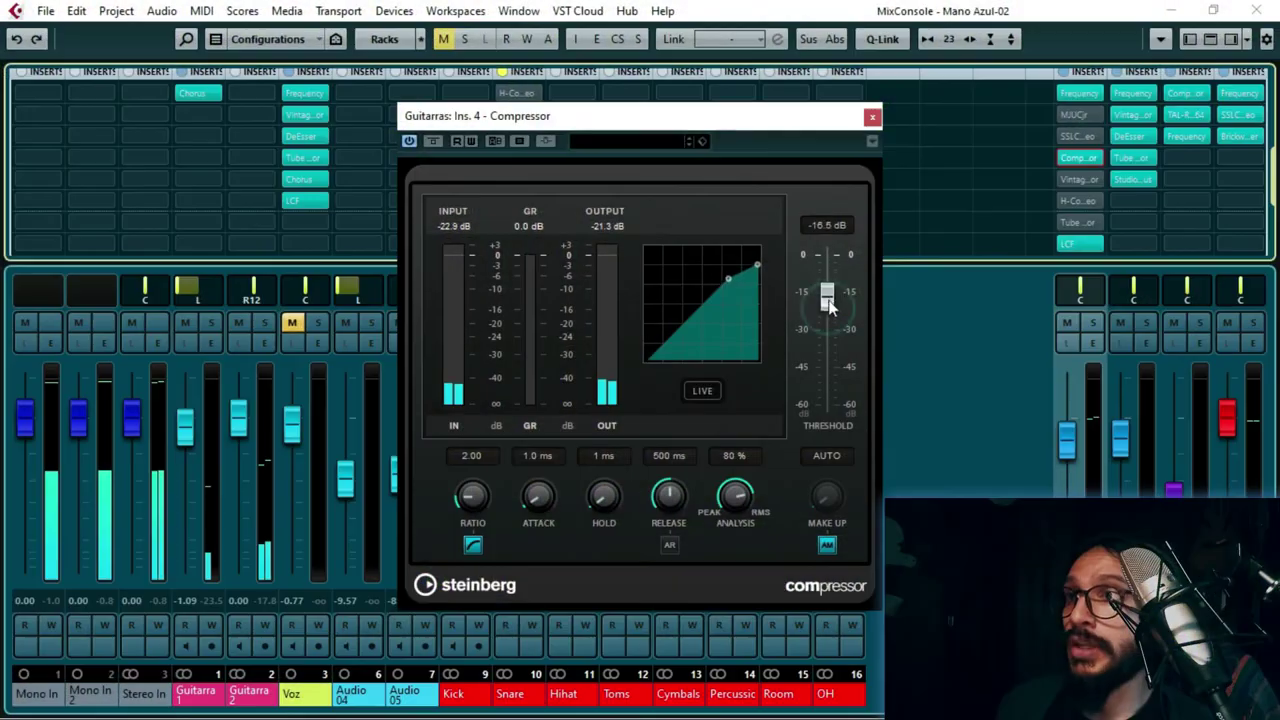
{"action": "left_click_drag", "start_coordinate": [826, 300], "coordinate": [830, 388]}
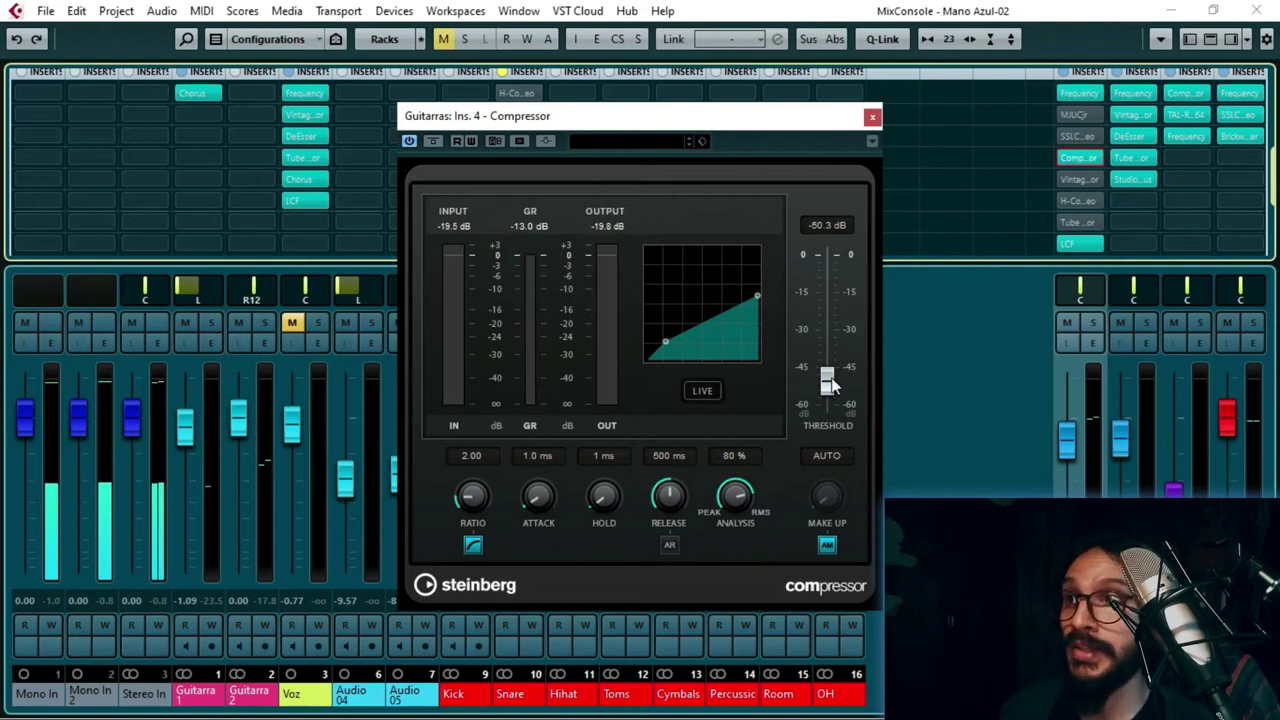
{"action": "left_click_drag", "start_coordinate": [830, 385], "coordinate": [827, 343]}
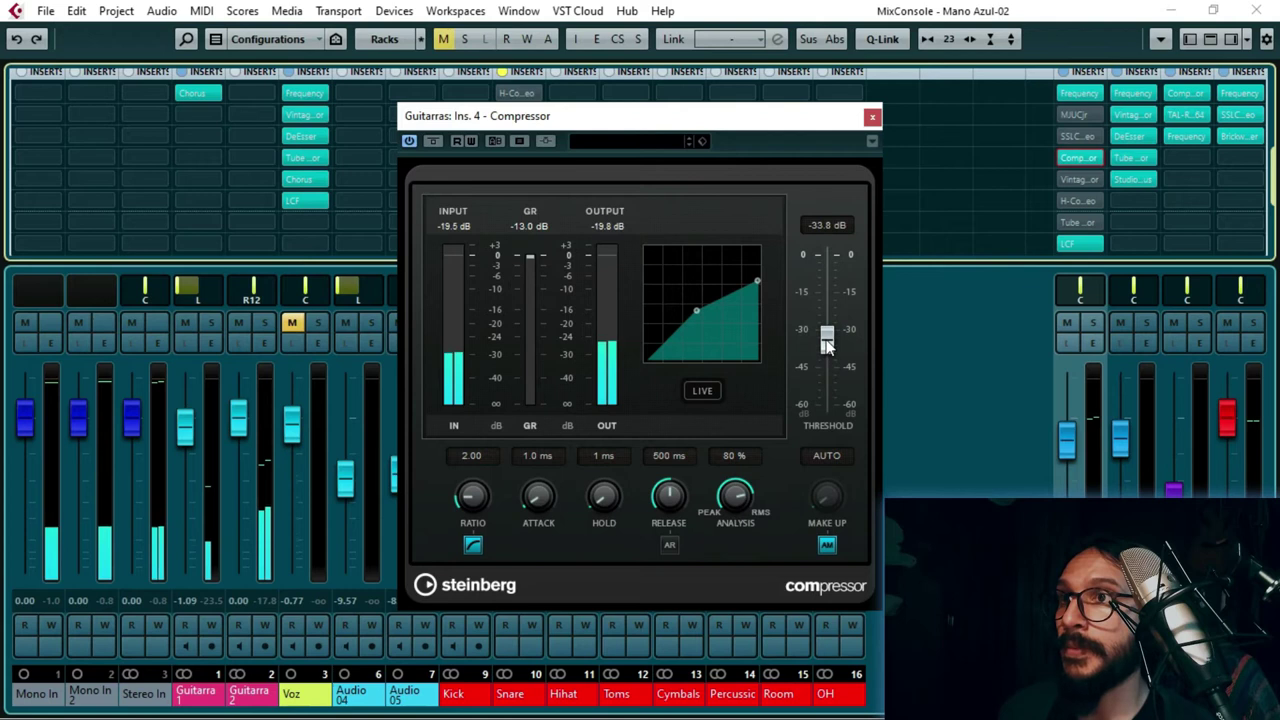
- Reset the Compressor's gain-reduction peak read-out and lower the threshold to -60.0 dB while the guitars play
{"action": "left_click", "coordinate": [530, 226]}
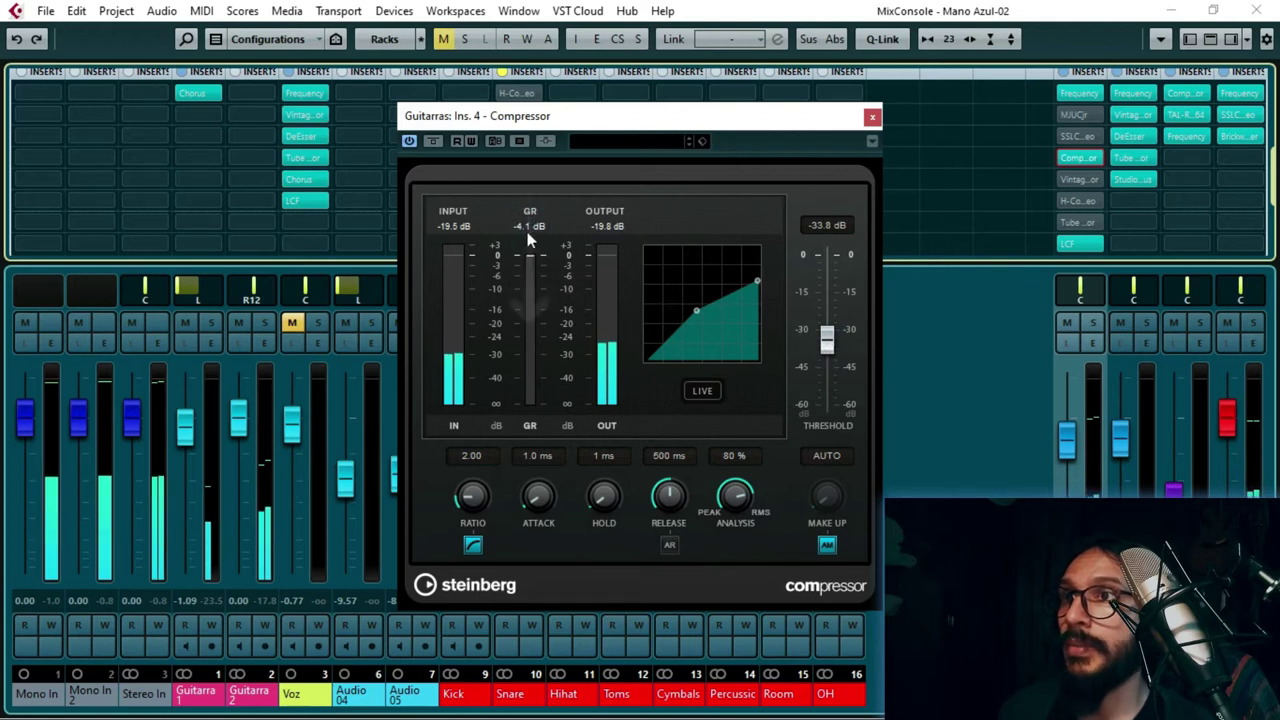
{"action": "scroll", "coordinate": [525, 225], "scroll_direction": "down", "scroll_amount": 1}
{"action": "left_click", "coordinate": [522, 226]}
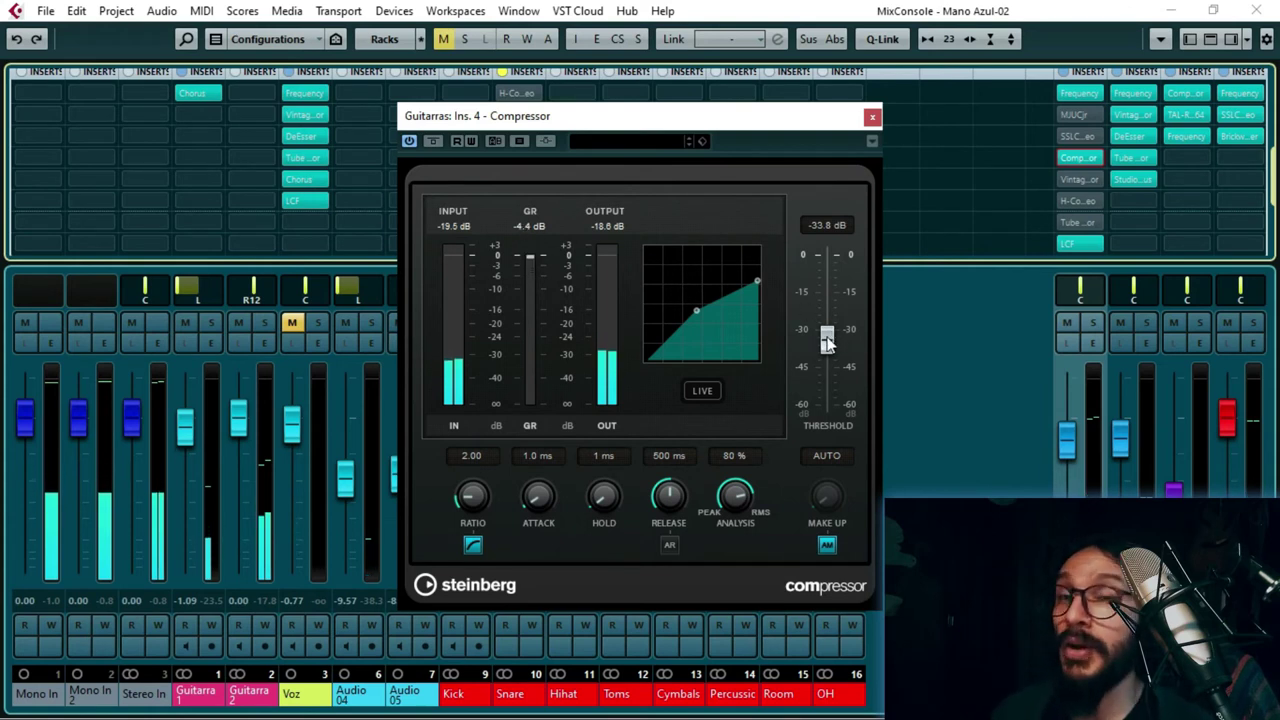
{"action": "left_click_drag", "start_coordinate": [827, 341], "coordinate": [827, 398]}
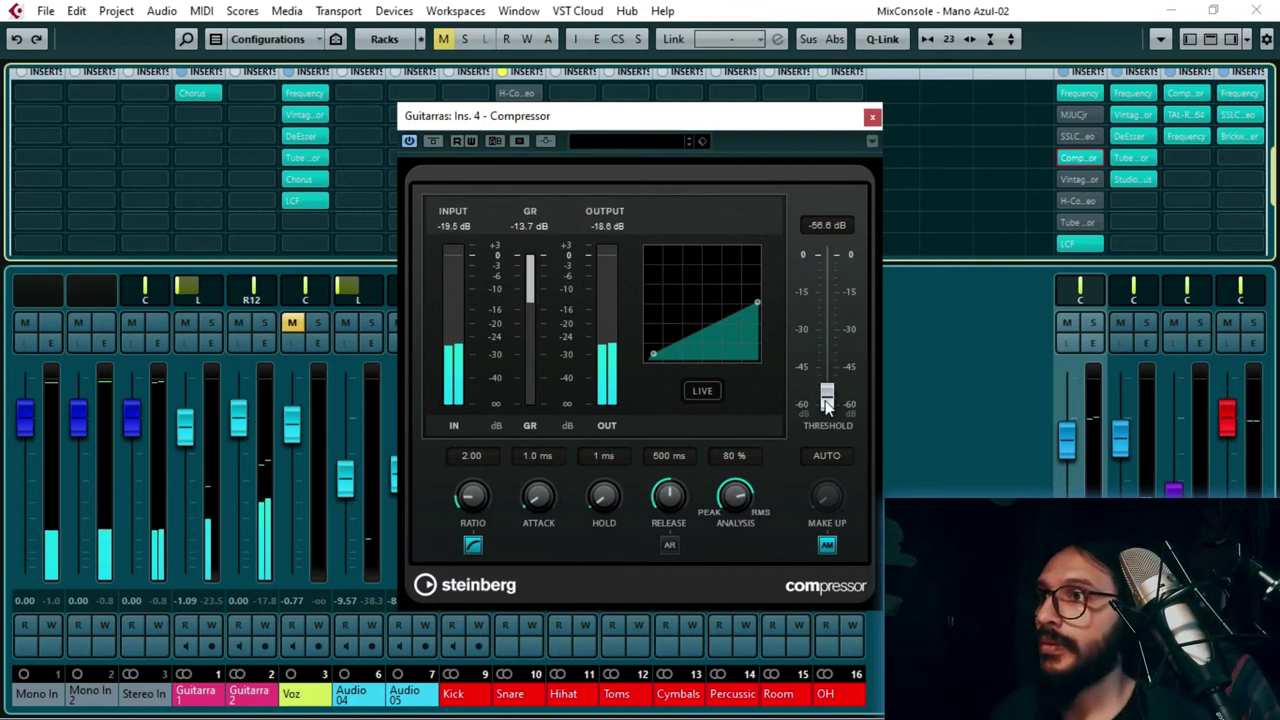
{"action": "left_click_drag", "start_coordinate": [827, 396], "coordinate": [827, 403]}
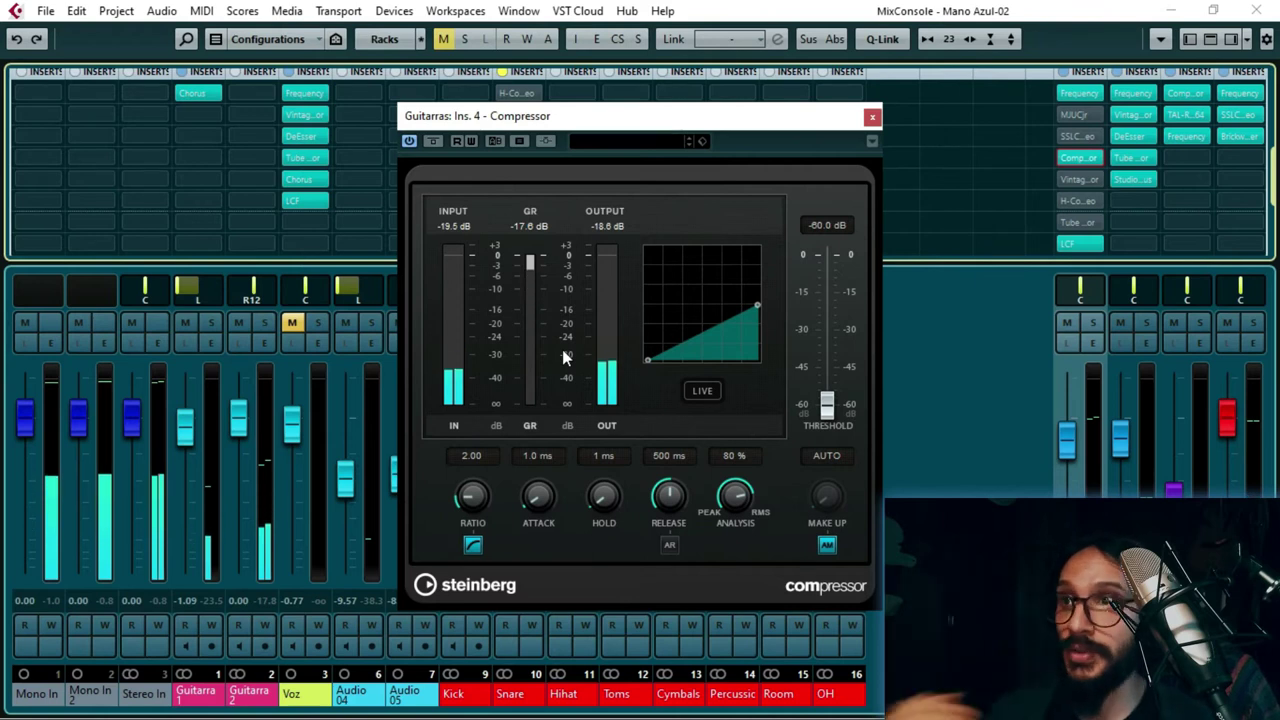
- Set the Compressor's release to 10 ms, attack to 0.1 ms and hold to 0 ms, and turn off automatic make-up gain
{"action": "left_click_drag", "start_coordinate": [668, 496], "coordinate": [670, 525]}
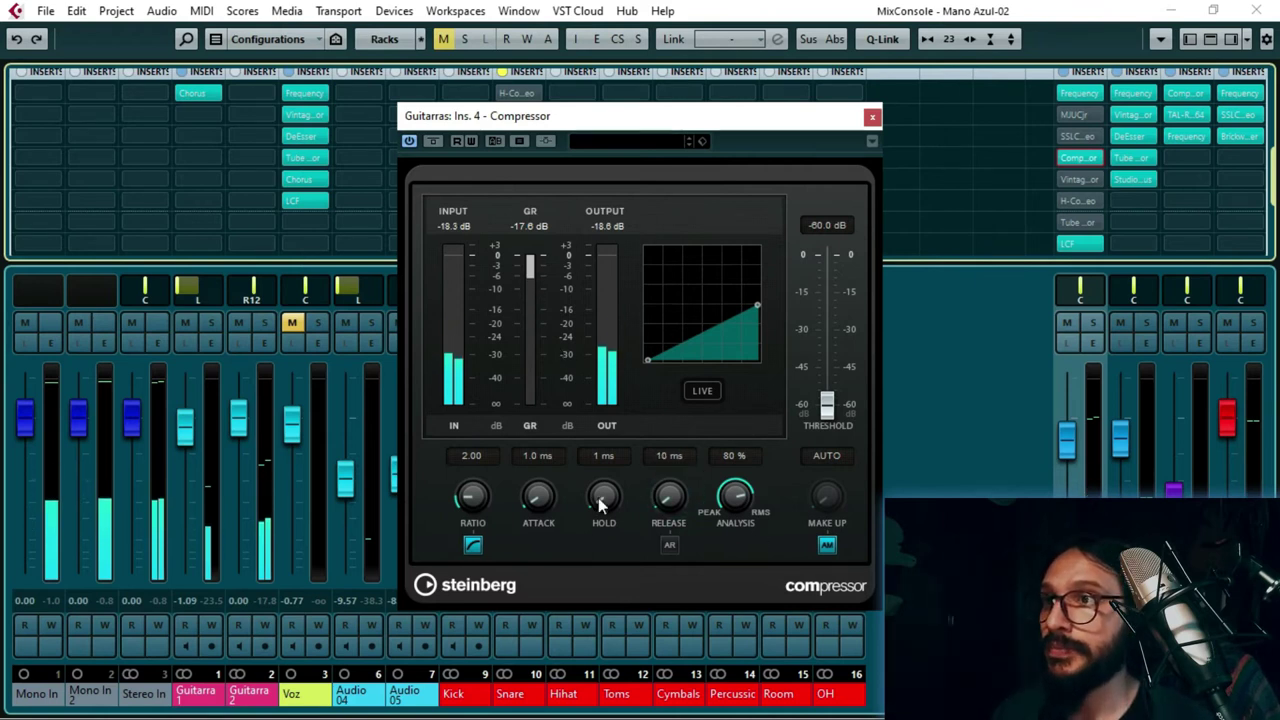
{"action": "left_click_drag", "start_coordinate": [548, 497], "coordinate": [543, 533]}
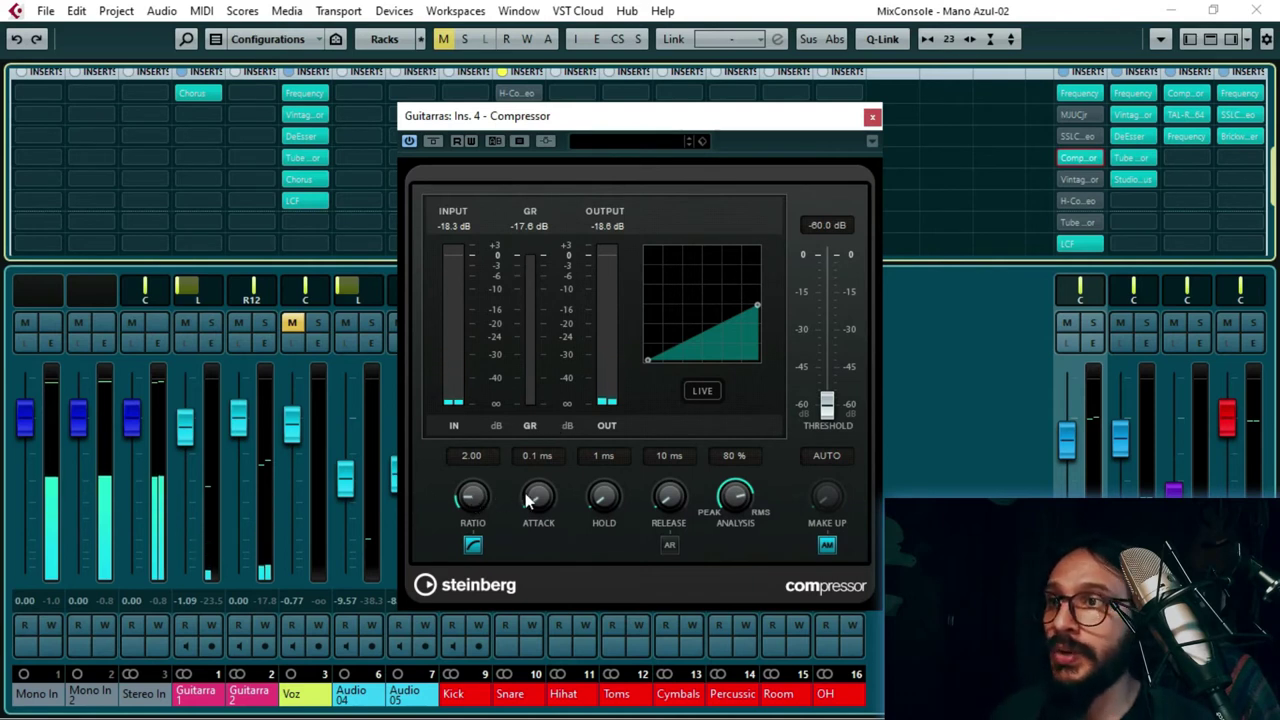
{"action": "left_click_drag", "start_coordinate": [606, 494], "coordinate": [606, 514]}
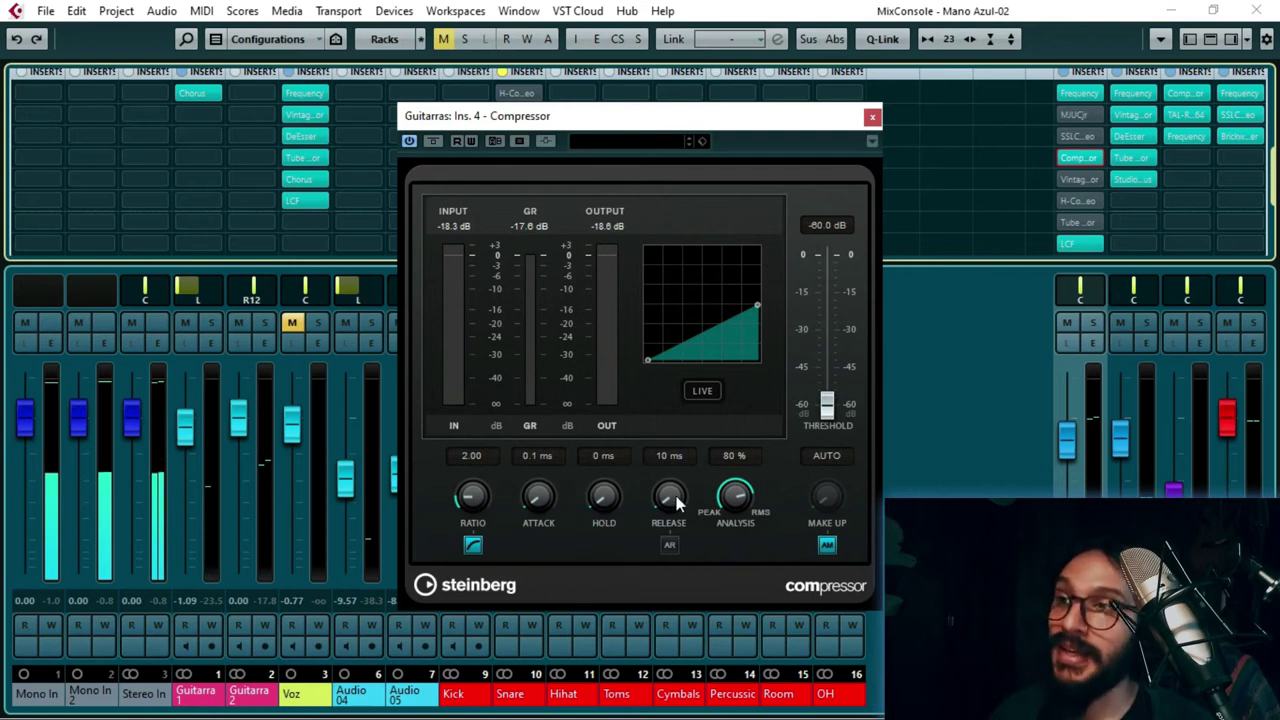
{"action": "left_click", "coordinate": [826, 545]}
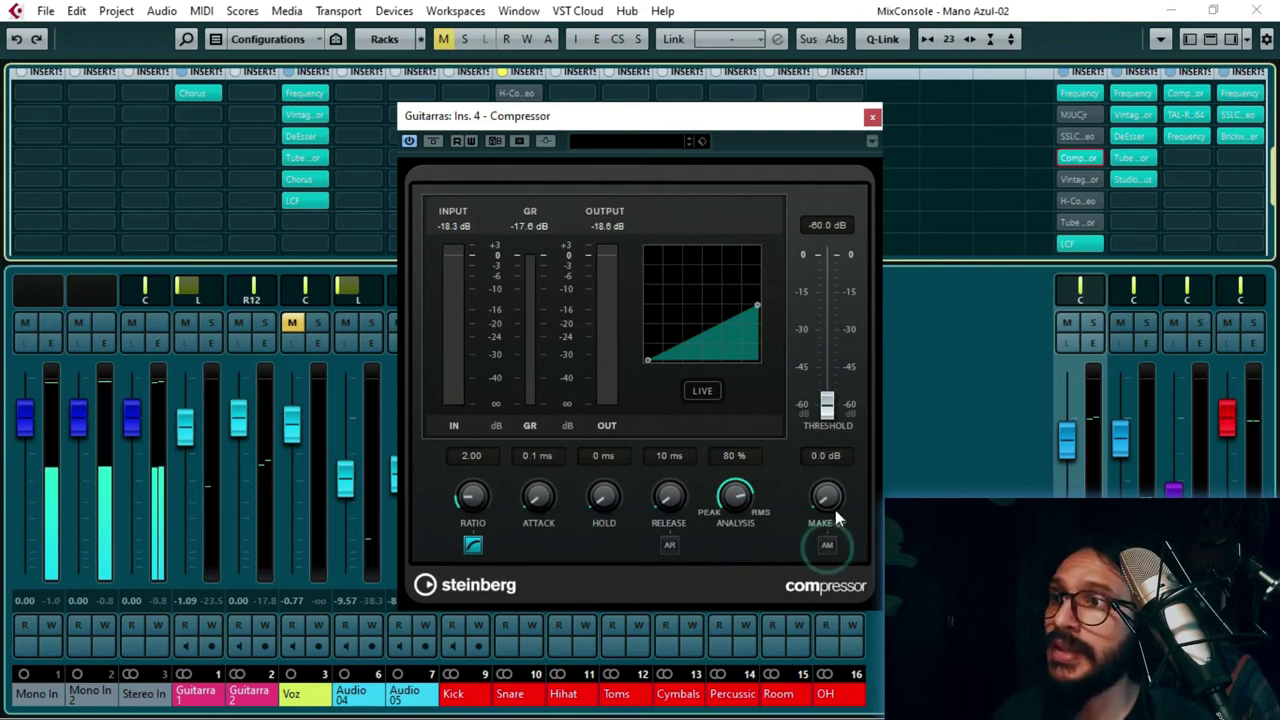
- Close the guitar group's Compressor and switch it off, and activate and open the VintageCompressor insert
{"action": "left_click", "coordinate": [872, 116]}
{"action": "left_click", "coordinate": [1079, 179]}
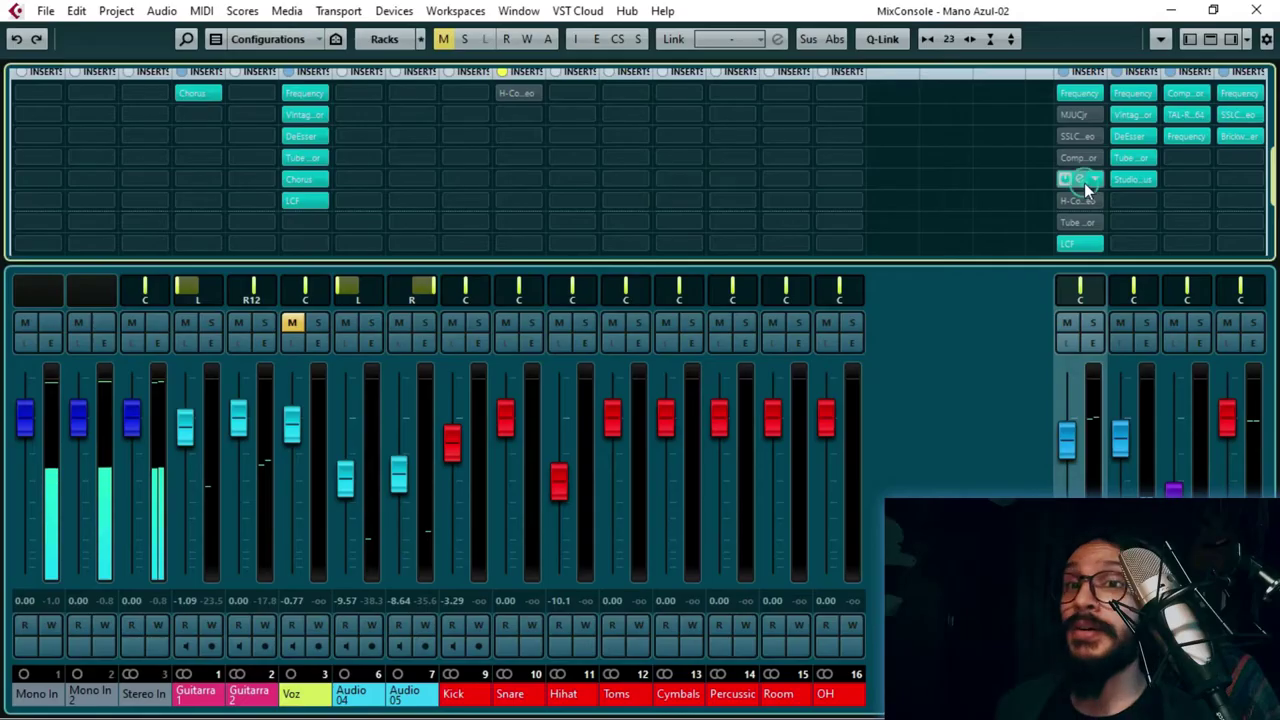
{"action": "left_click", "coordinate": [1081, 180]}
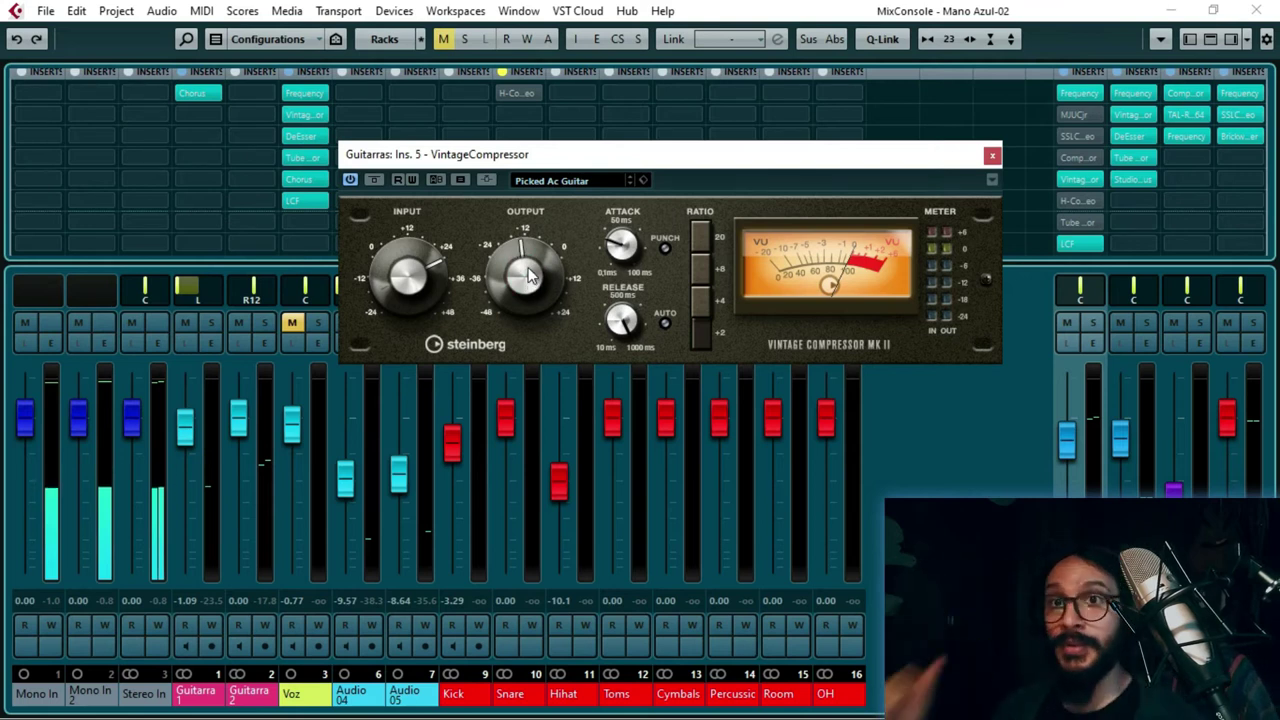
{"action": "left_click_drag", "start_coordinate": [748, 168], "coordinate": [715, 160]}
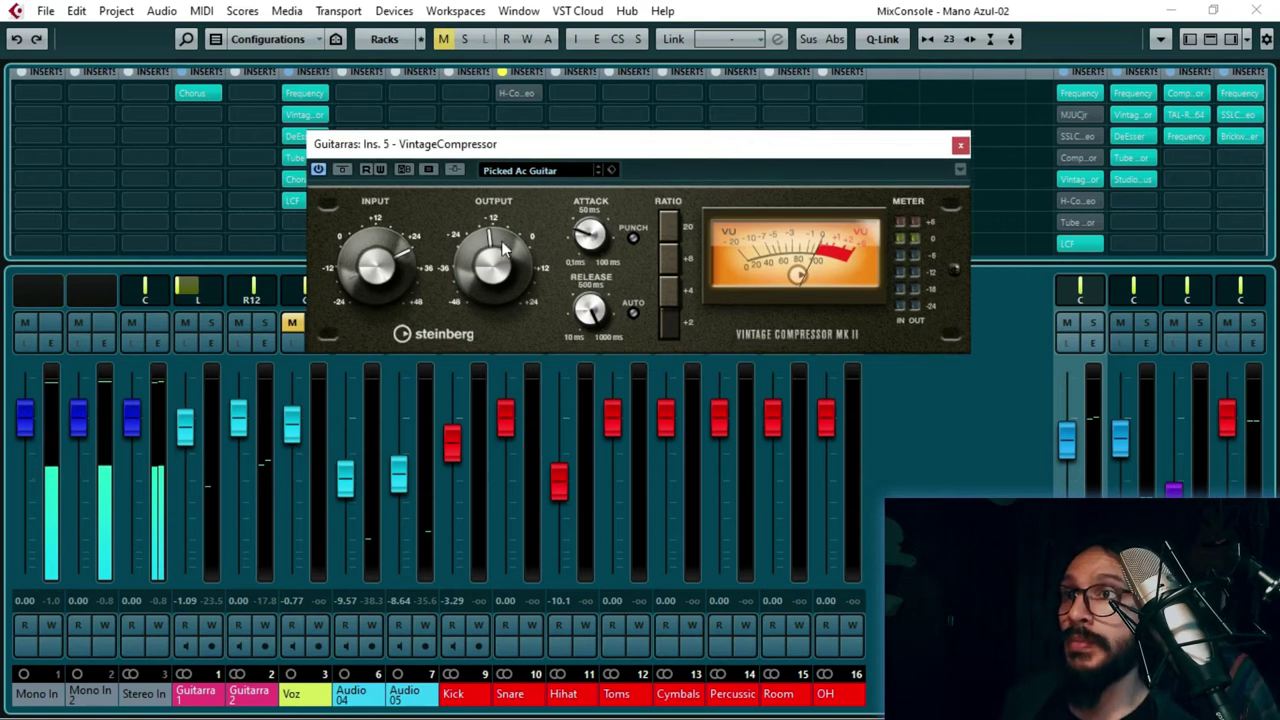
- Switch to the Ejemplo Audio Para Podcast project, show its full timeline and bring up the mixer channel of the Audio Clase I Taller track
{"action": "left_click", "coordinate": [1108, 427]}
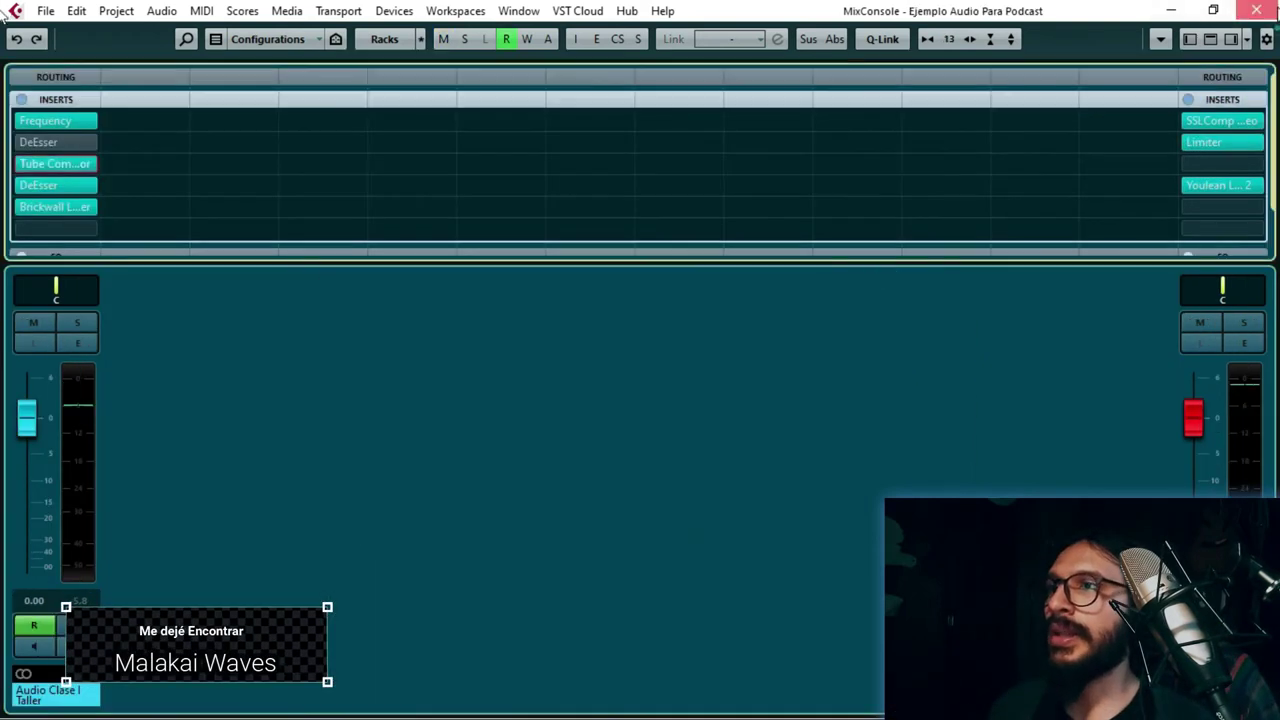
{"action": "left_click", "coordinate": [1256, 10]}
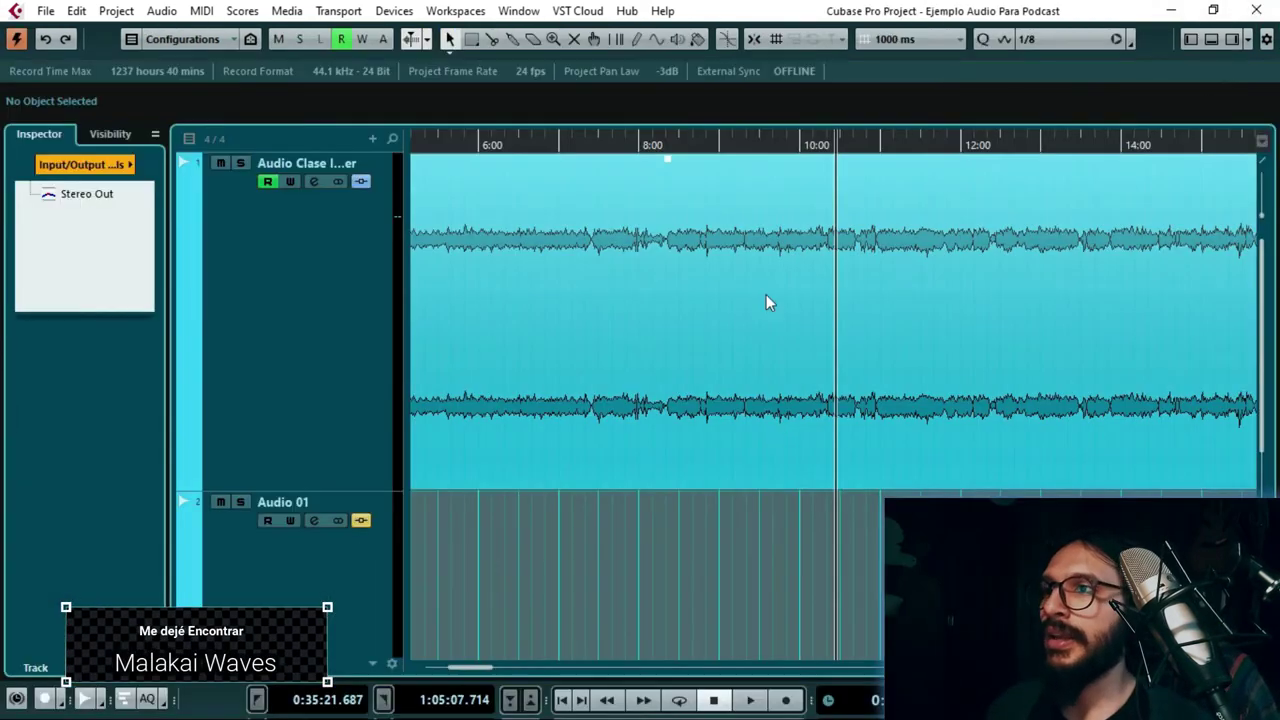
{"action": "key", "text": "g"}
{"action": "key", "text": "g"}
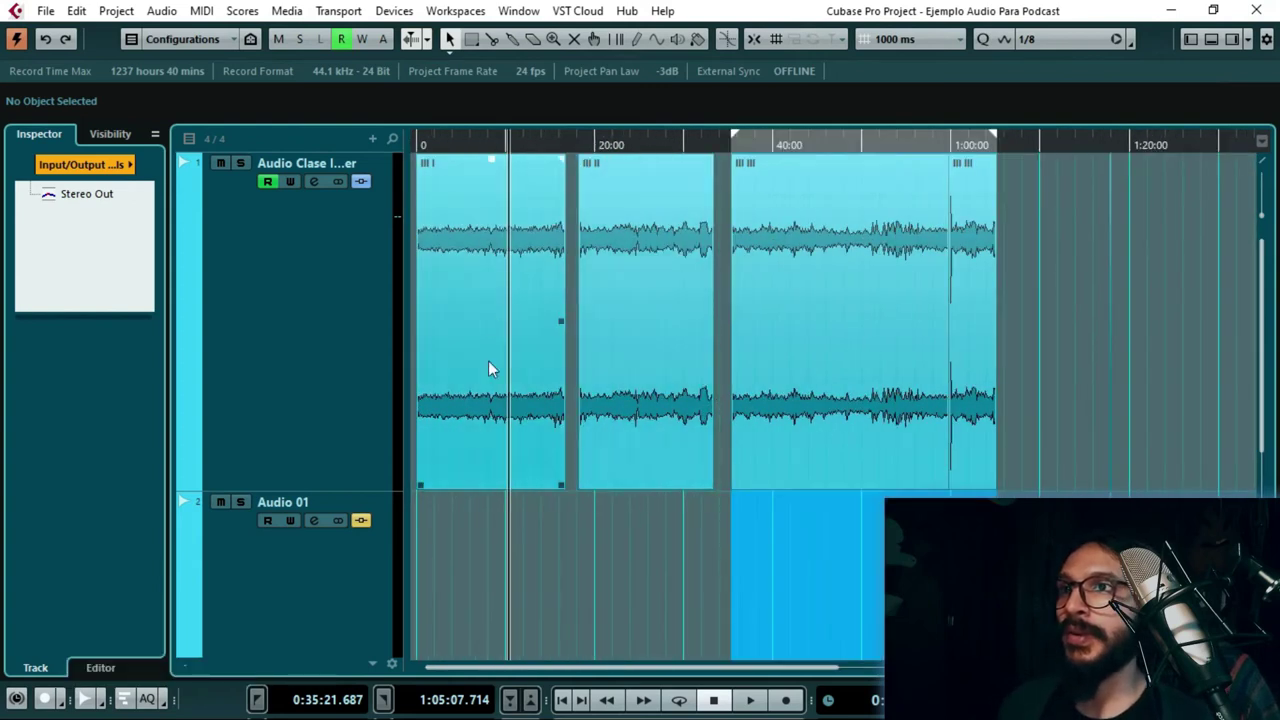
{"action": "left_click", "coordinate": [313, 316]}
{"action": "key", "text": "F3"}
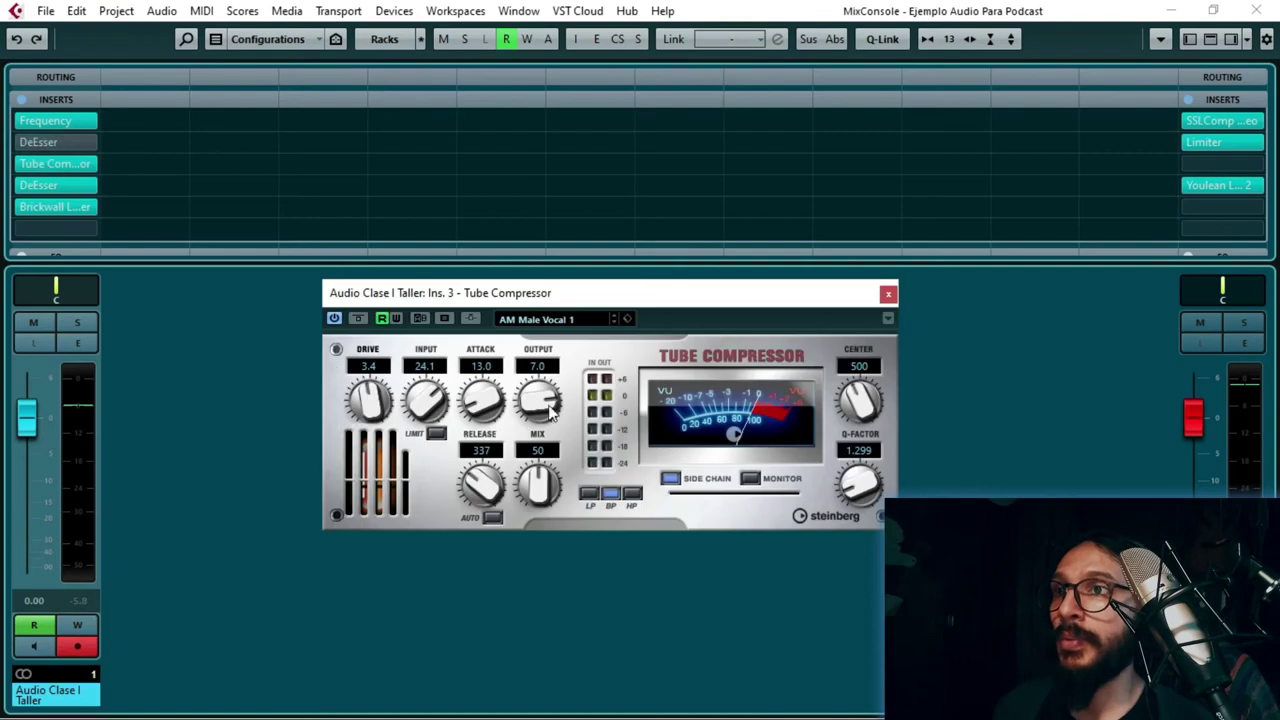
- Inspect the output control on the Audio Clase I Taller channel's Tube Compressor and close the plug-in
{"action": "left_click_drag", "start_coordinate": [556, 300], "coordinate": [555, 256]}
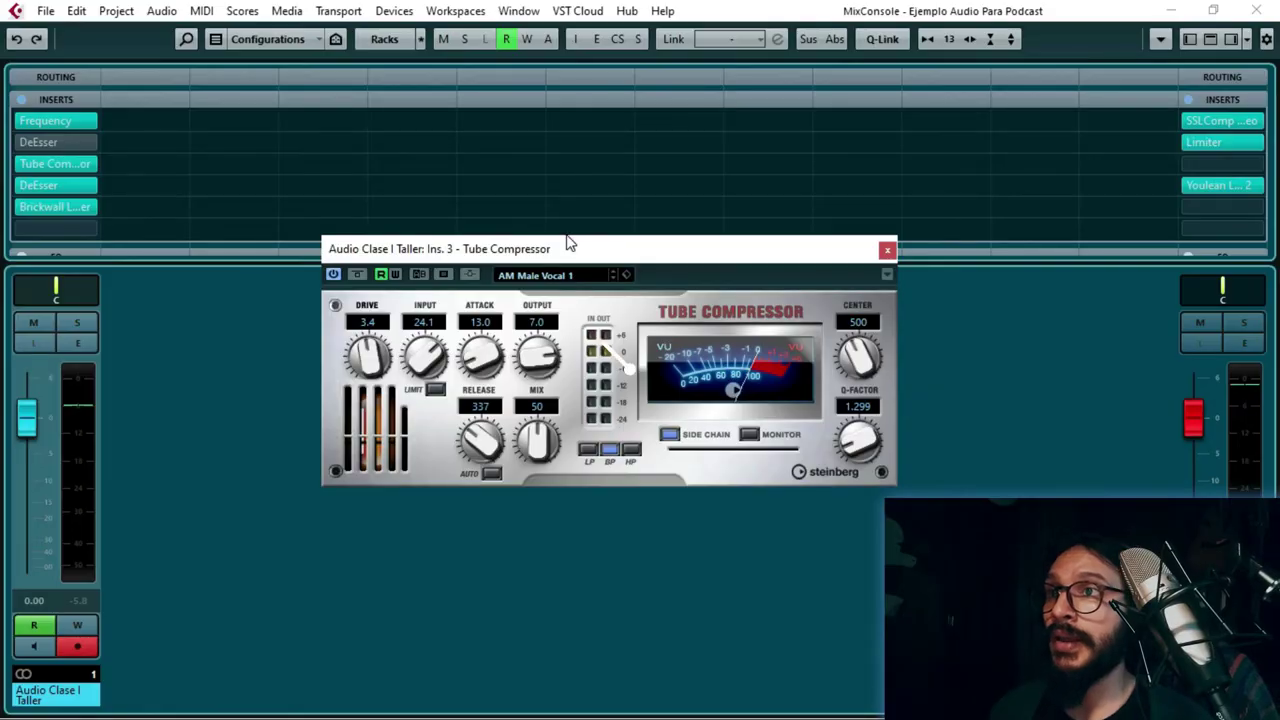
{"action": "left_click_drag", "start_coordinate": [568, 243], "coordinate": [570, 175]}
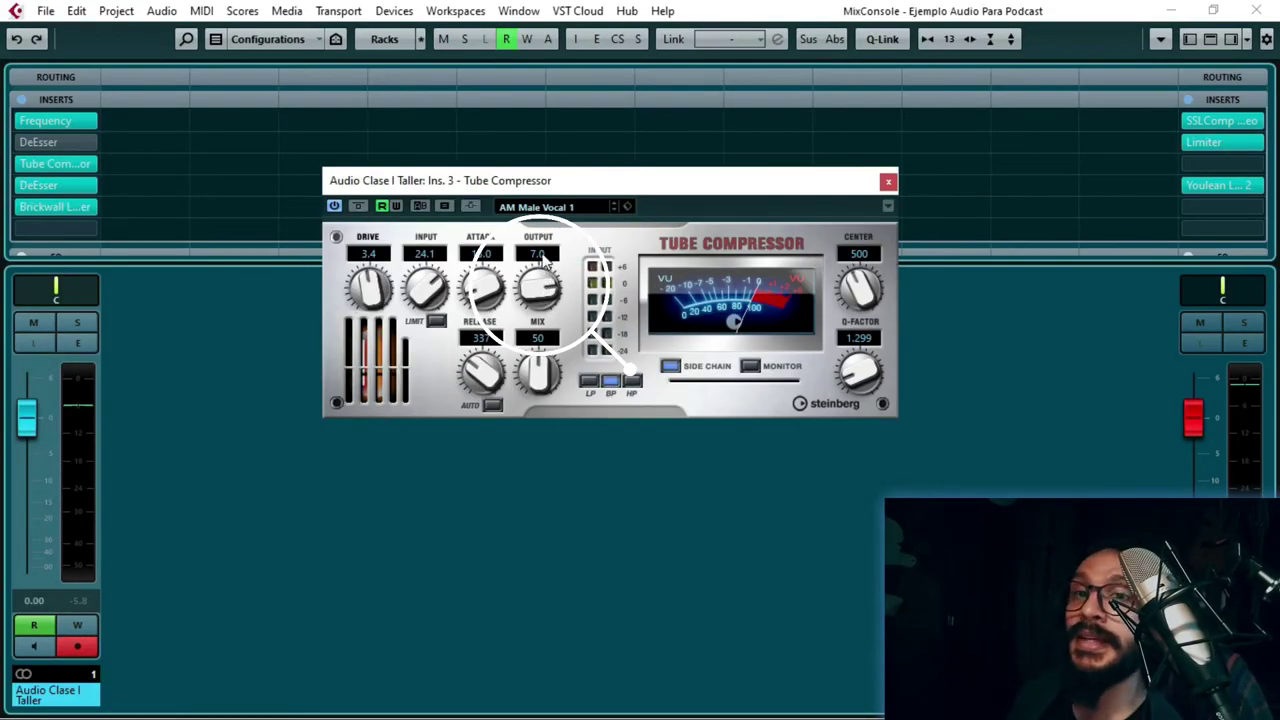
{"action": "left_click", "coordinate": [887, 182]}
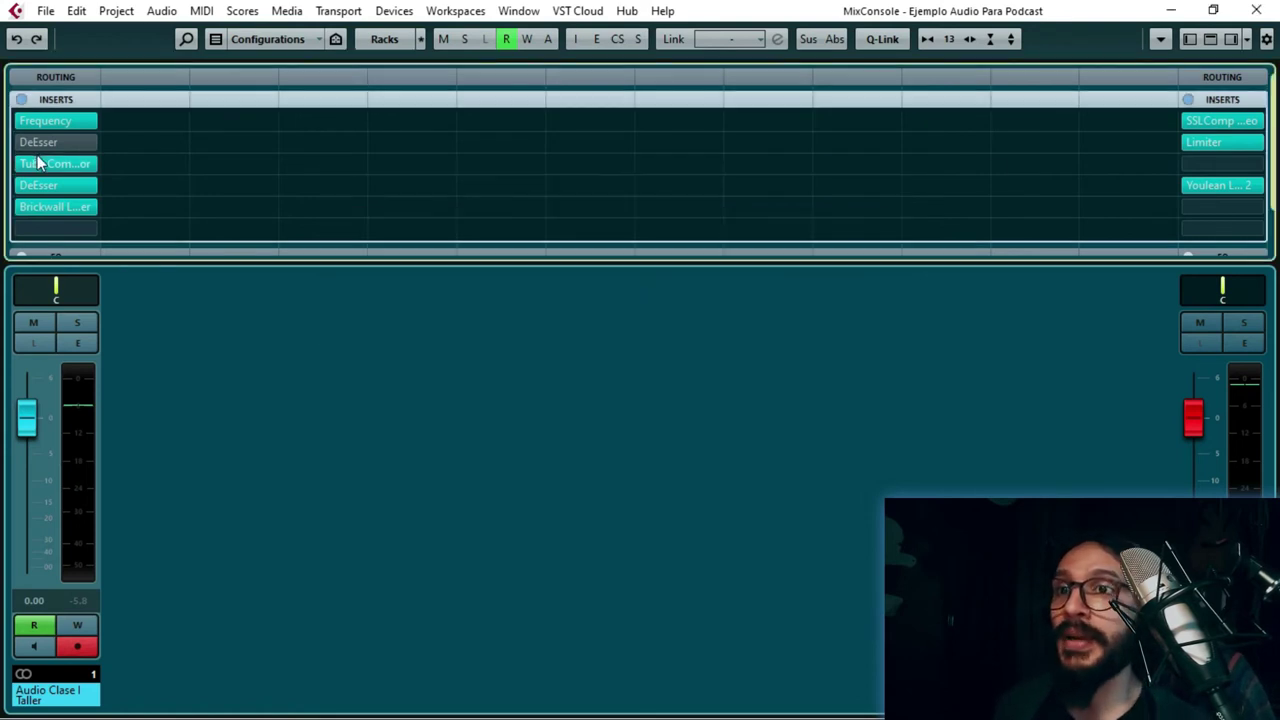
{"action": "left_click", "coordinate": [208, 464]}
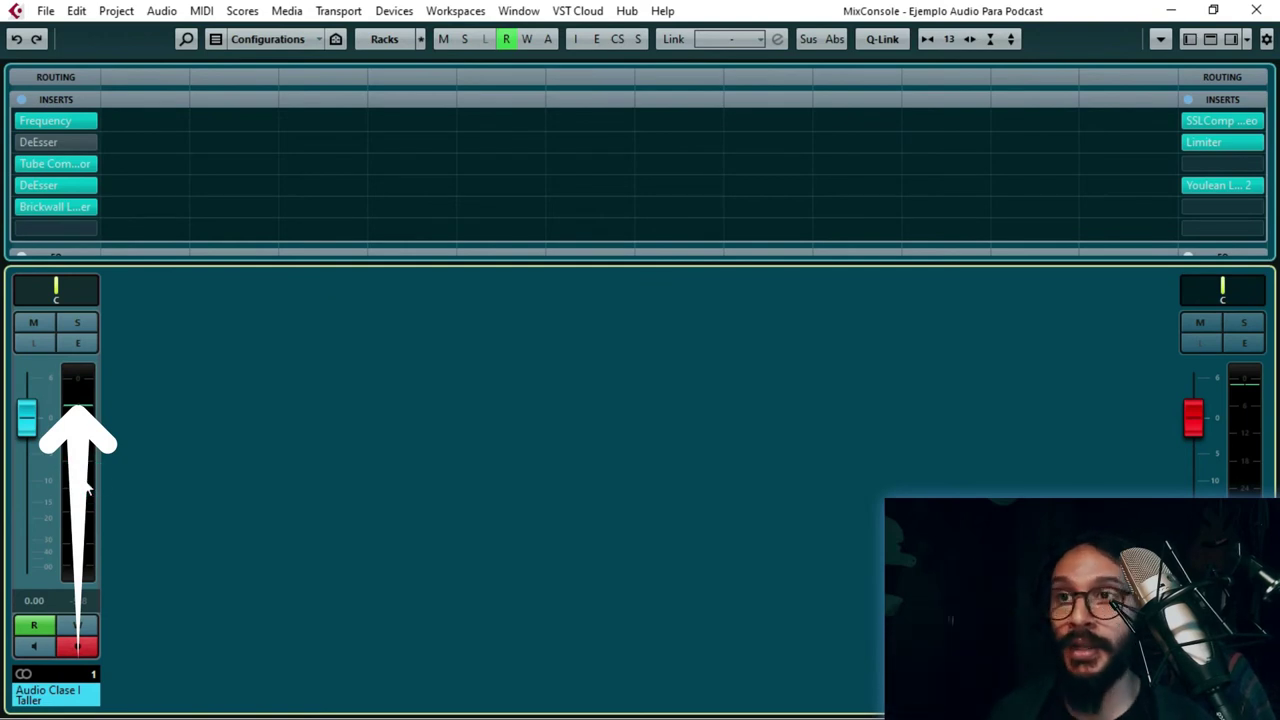
- Lower the Tube Compressor's output to -12.0 and play the voice with the channel's peak meter reset
{"action": "key", "text": "space"}
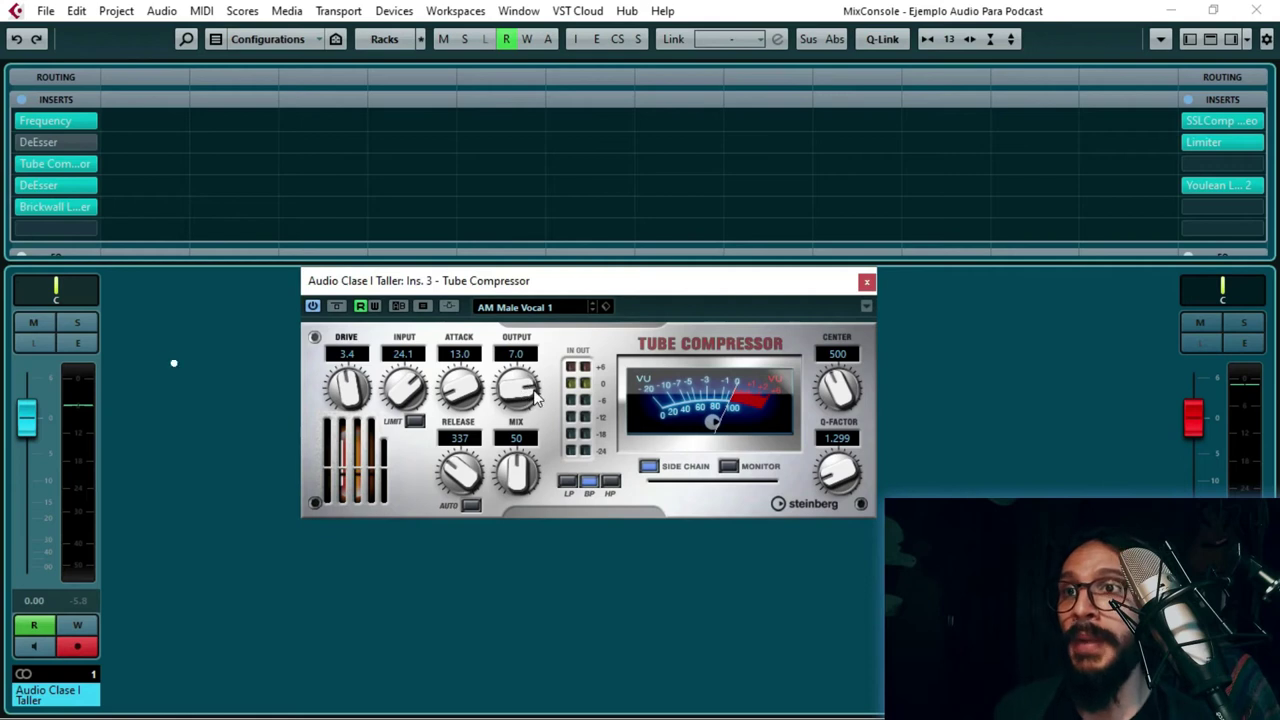
{"action": "left_click", "coordinate": [88, 434]}
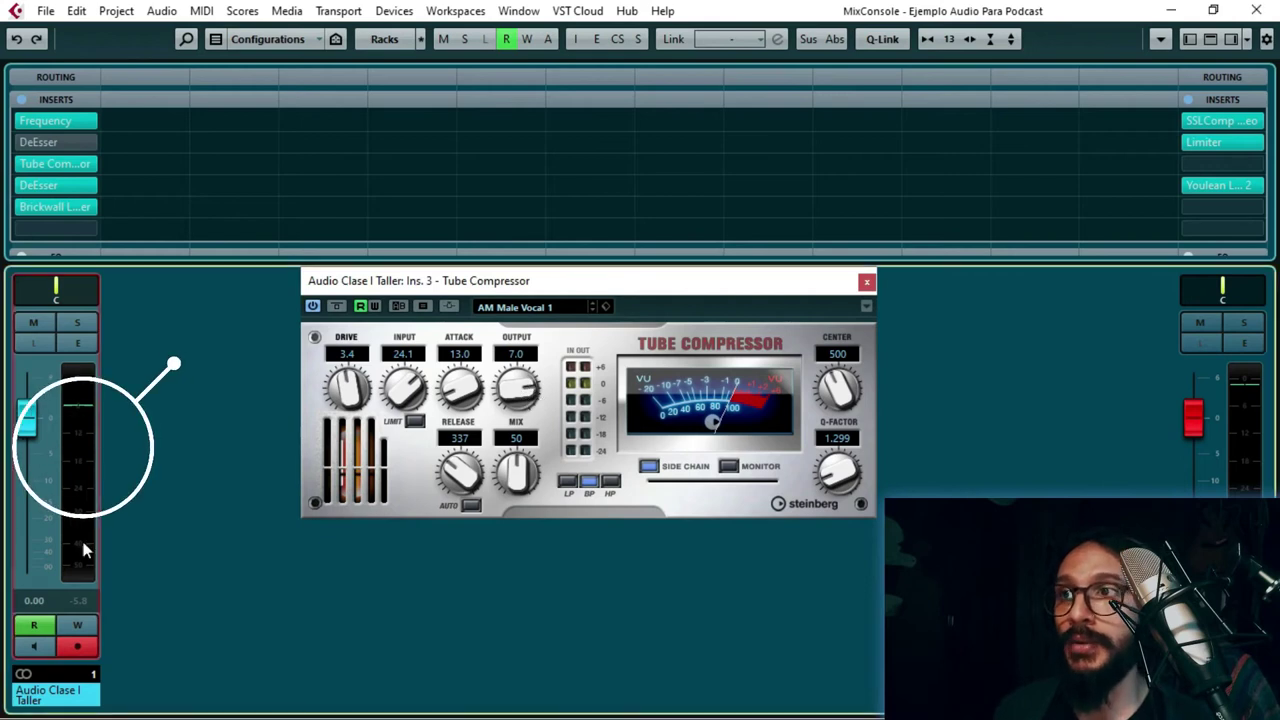
{"action": "key", "text": "space"}
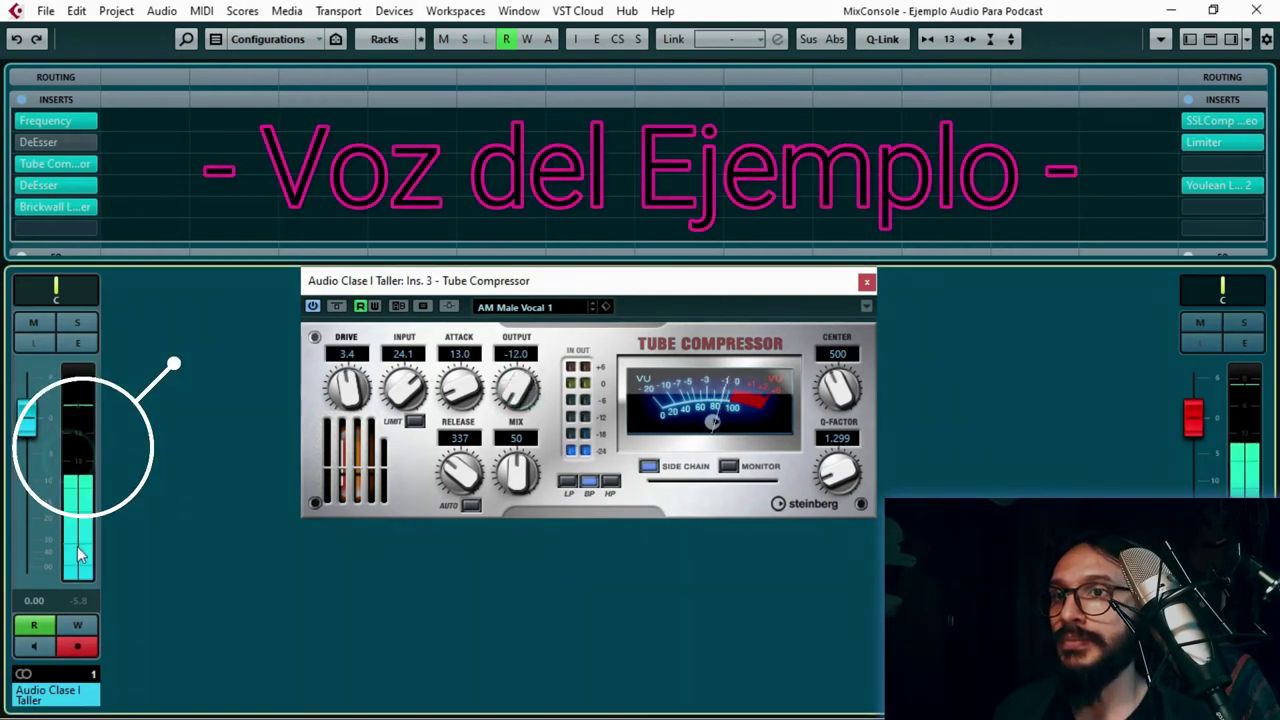
{"action": "left_click", "coordinate": [80, 600]}
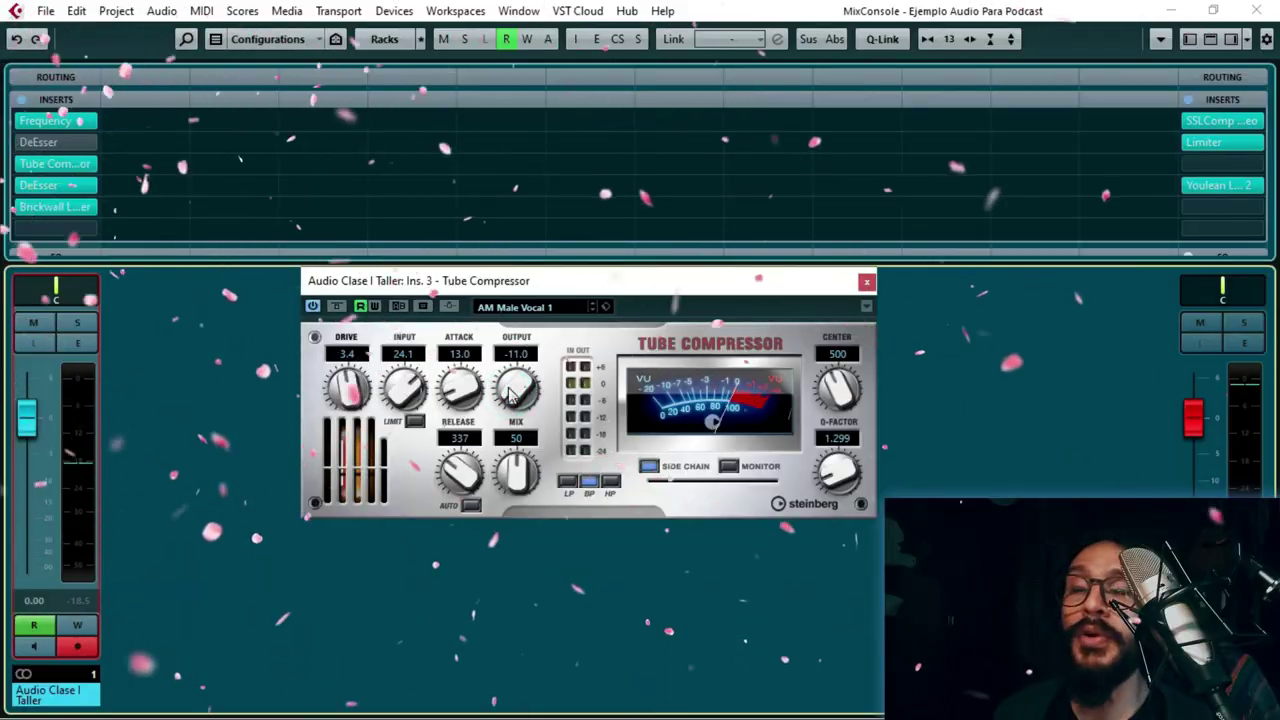
{"action": "scroll", "coordinate": [512, 393], "scroll_direction": "down", "scroll_amount": 1}
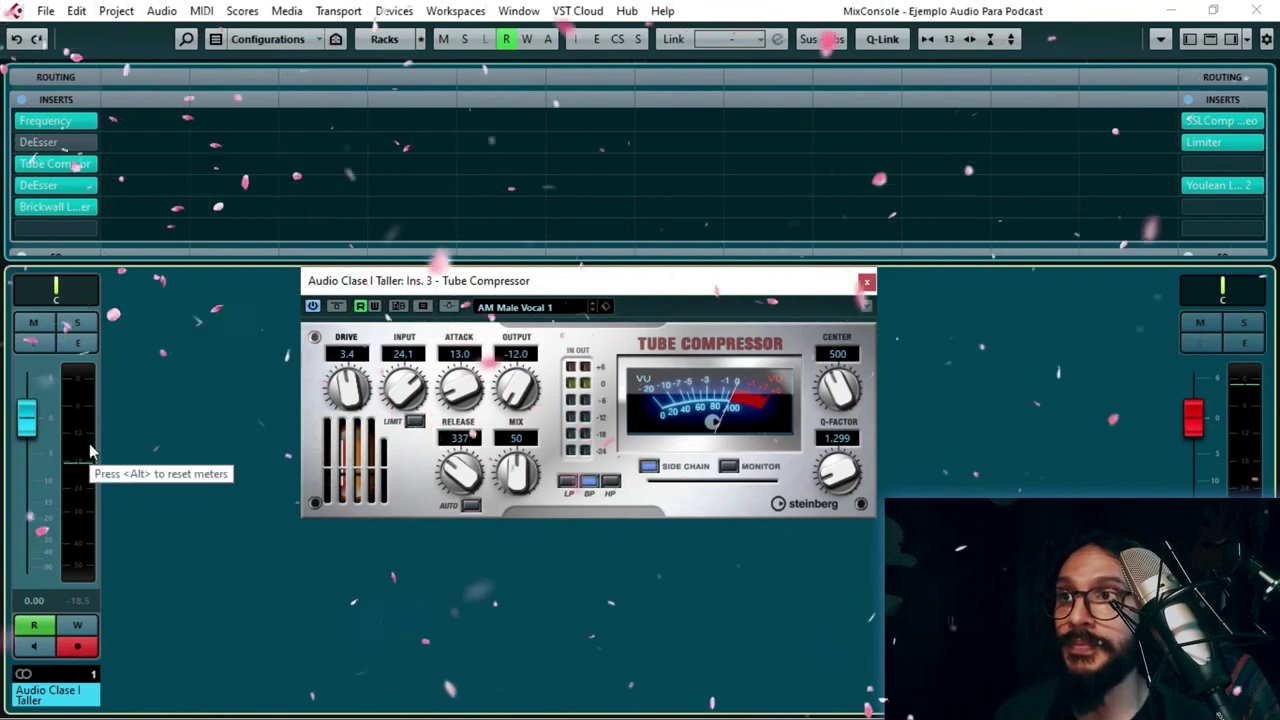
{"action": "key", "text": "space"}
- Raise the Tube Compressor's output to -0.1 and watch the voice channel's level meter during playback
{"action": "scroll", "coordinate": [513, 395], "scroll_direction": "up", "scroll_amount": 1}
{"action": "left_click_drag", "start_coordinate": [512, 395], "coordinate": [533, 400]}
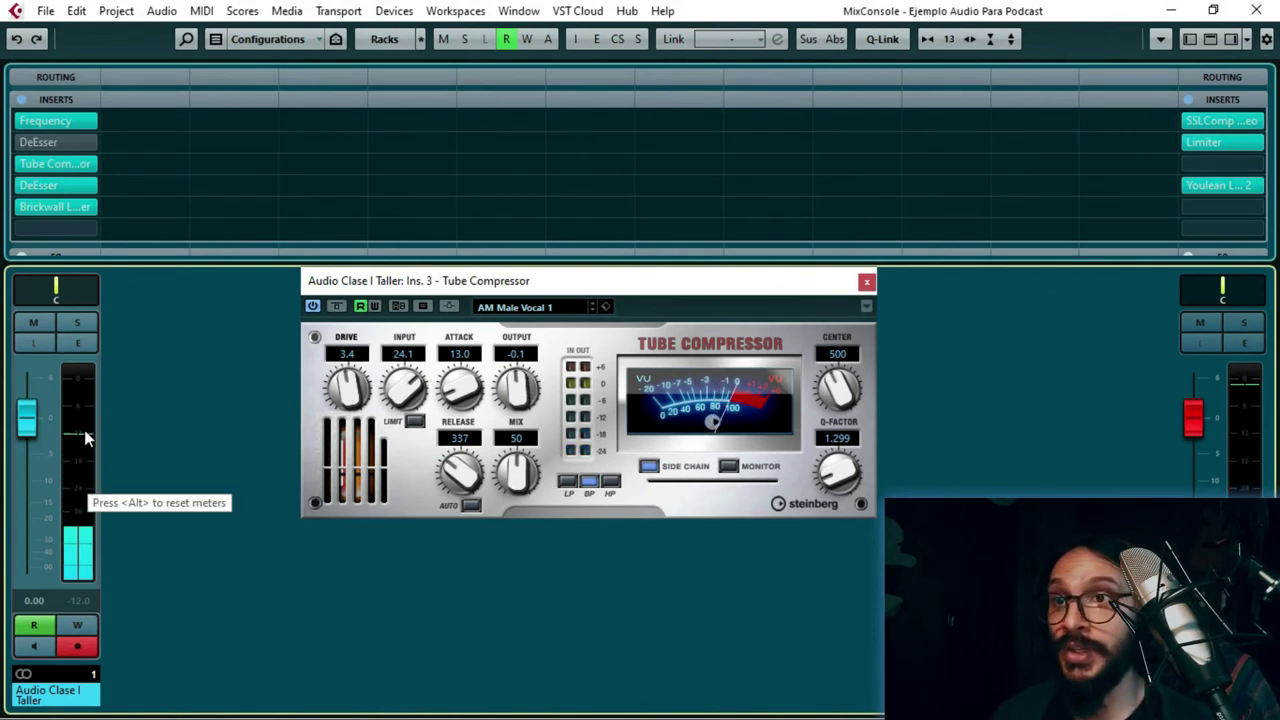
{"action": "scroll", "coordinate": [523, 397], "scroll_direction": "up", "scroll_amount": 4}
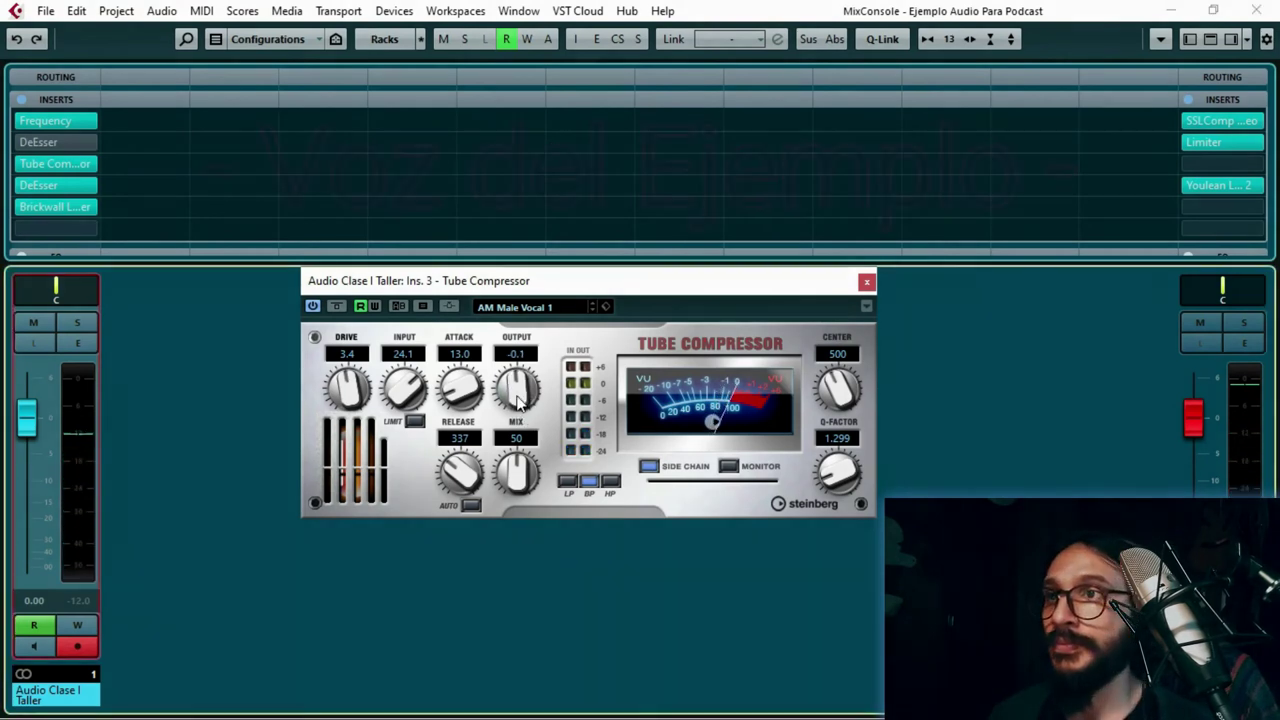
- Raise the Tube Compressor's output through 6.1 to 7.4 while the voice plays, and settle it at 7.0
{"action": "scroll", "coordinate": [515, 390], "scroll_direction": "up", "scroll_amount": 3}
{"action": "left_click_drag", "start_coordinate": [515, 390], "coordinate": [521, 360]}
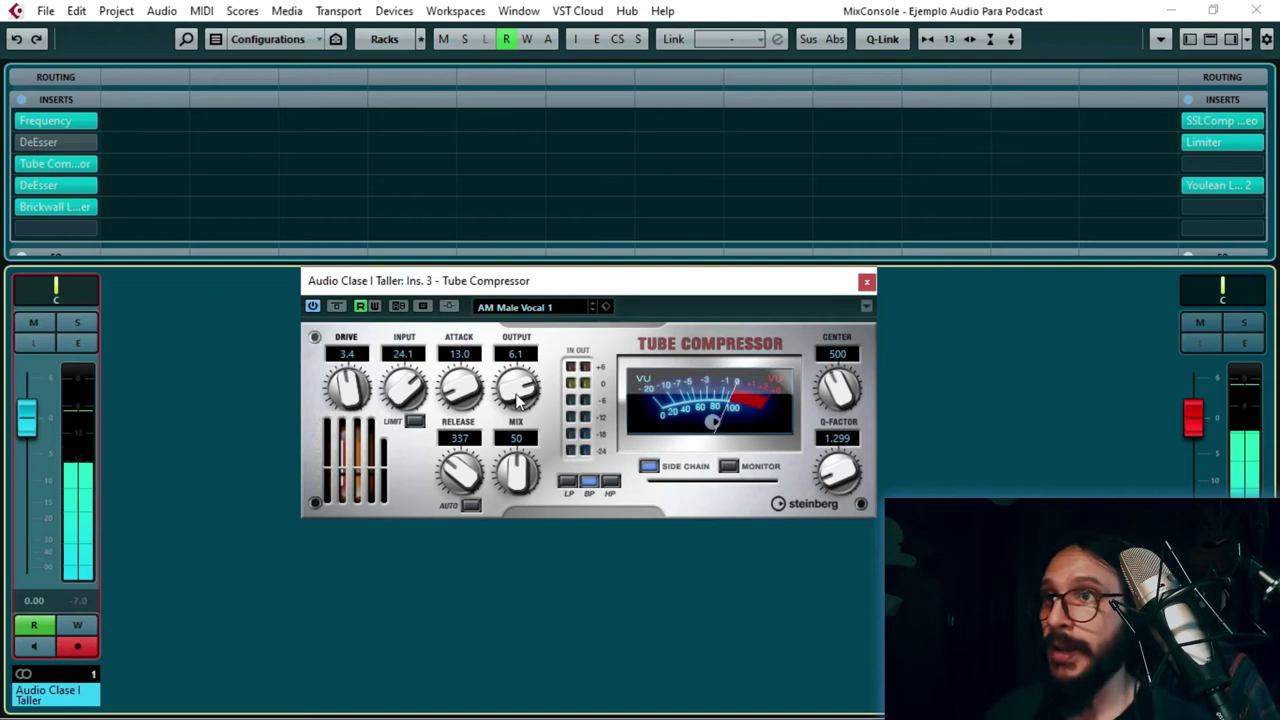
{"action": "left_click_drag", "start_coordinate": [518, 397], "coordinate": [518, 392]}
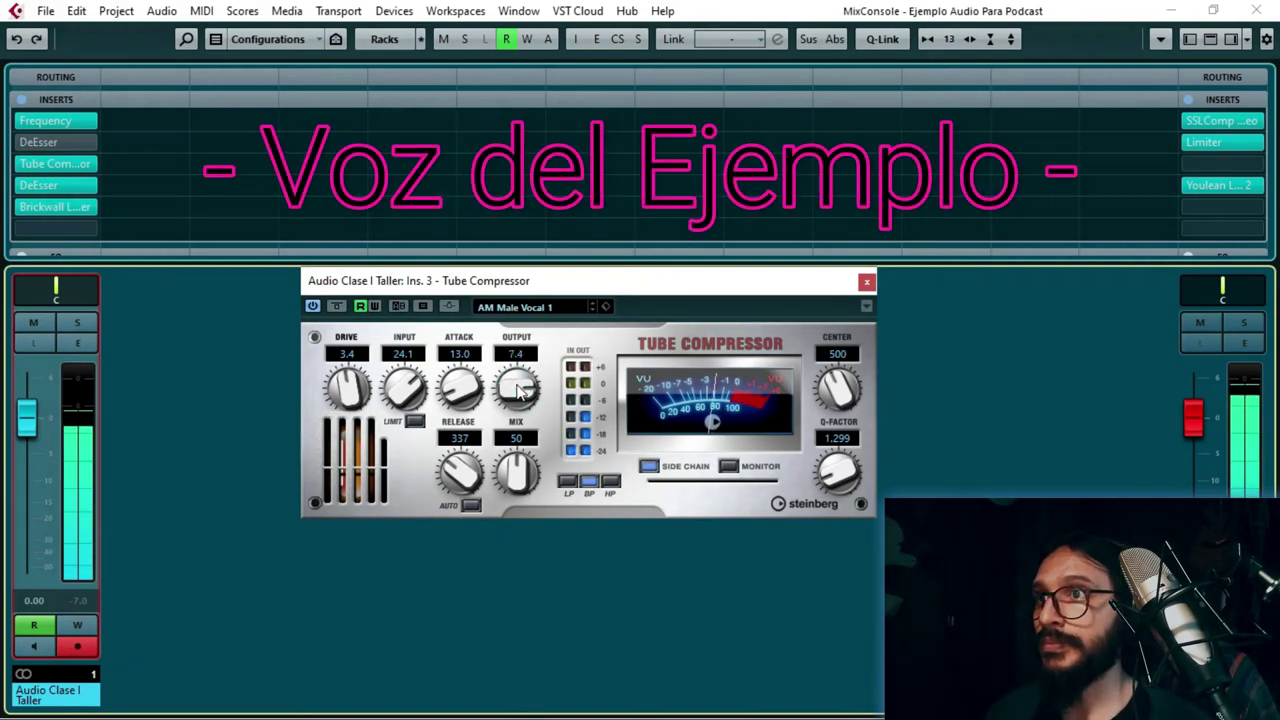
{"action": "scroll", "coordinate": [533, 398], "scroll_direction": "down", "scroll_amount": 2}
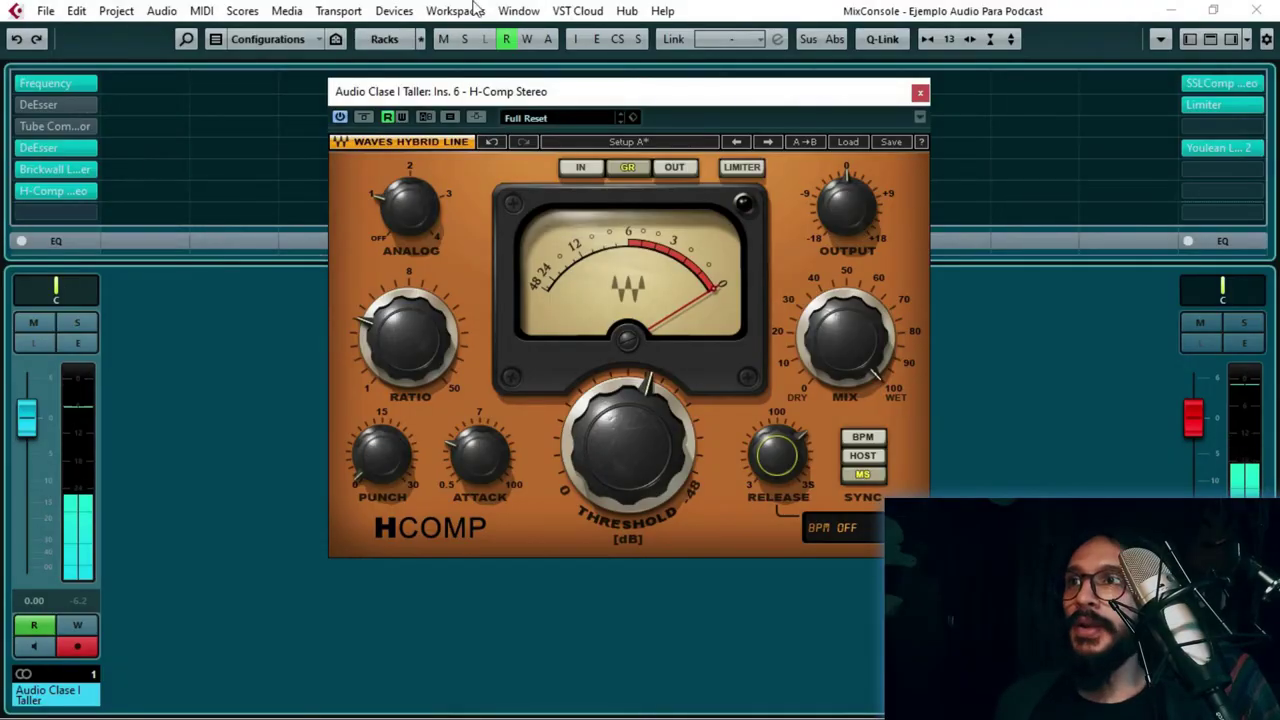
- Play the voice through the H-Comp Stereo and raise the plug-in's output above 0 while watching the channel meter
{"action": "left_click_drag", "start_coordinate": [598, 92], "coordinate": [580, 103]}
{"action": "mouse_move", "coordinate": [820, 222]}
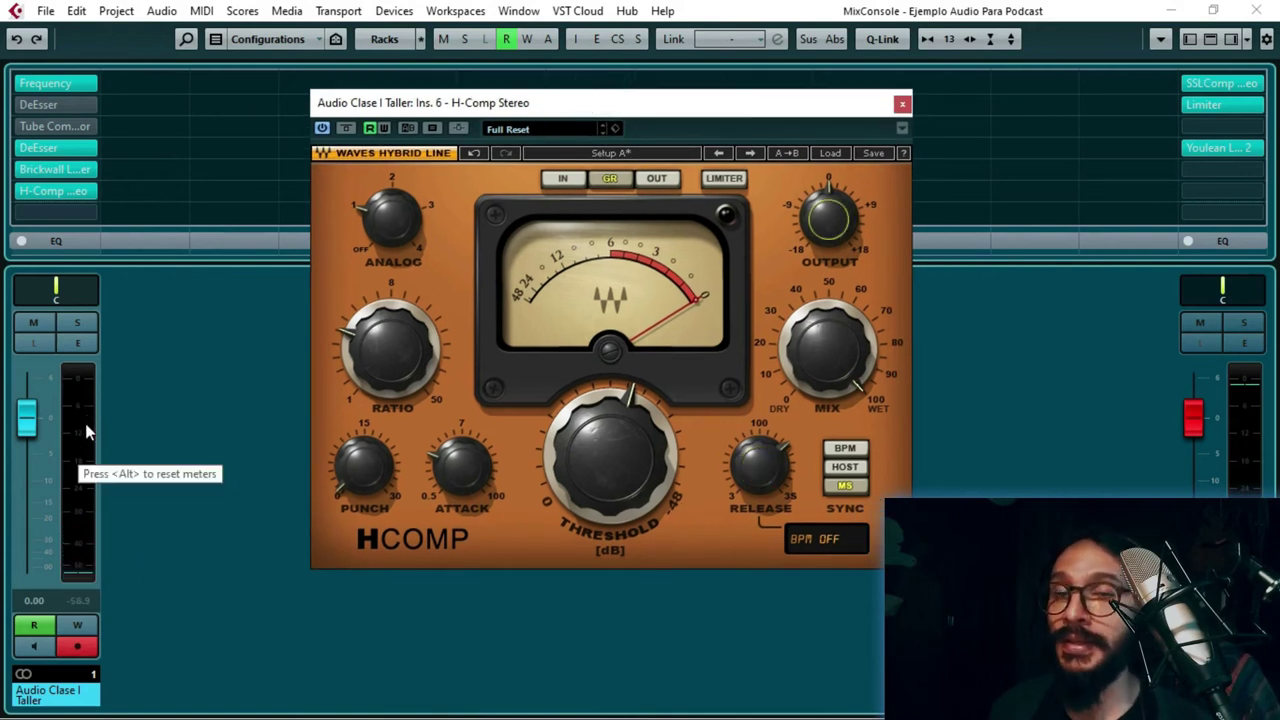
{"action": "key", "text": "space"}
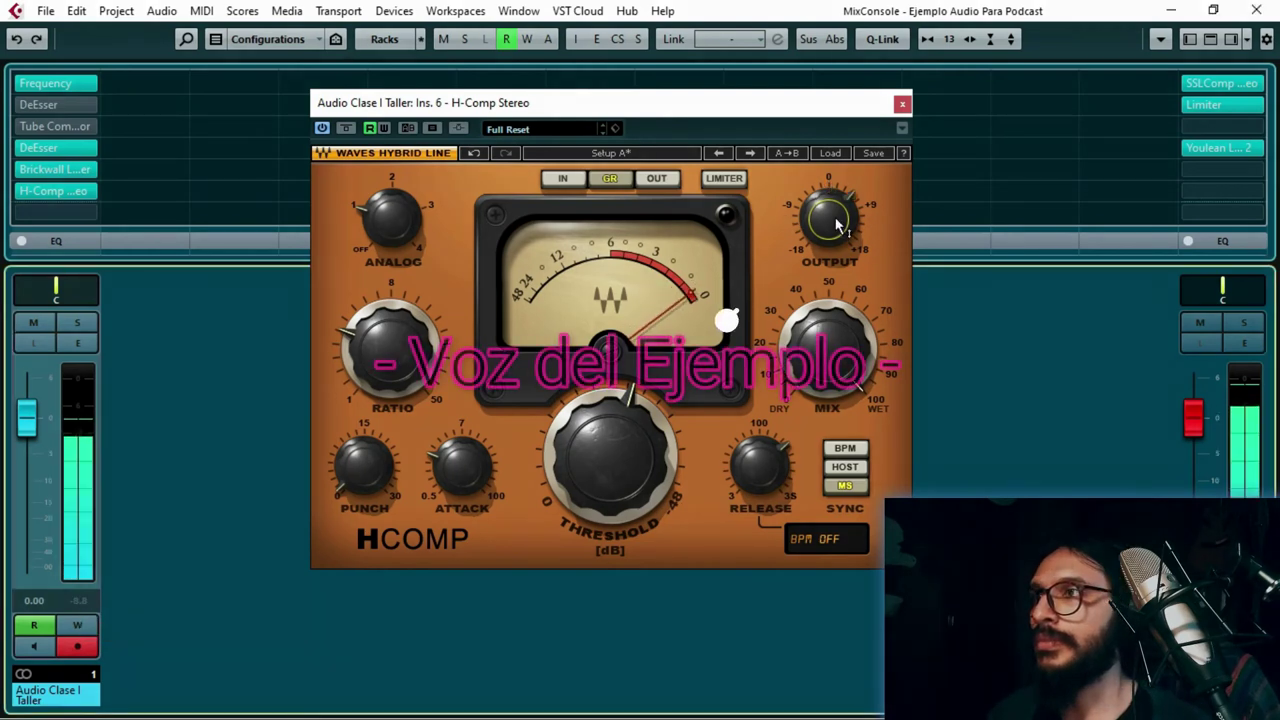
{"action": "left_click_drag", "start_coordinate": [828, 218], "coordinate": [838, 229]}
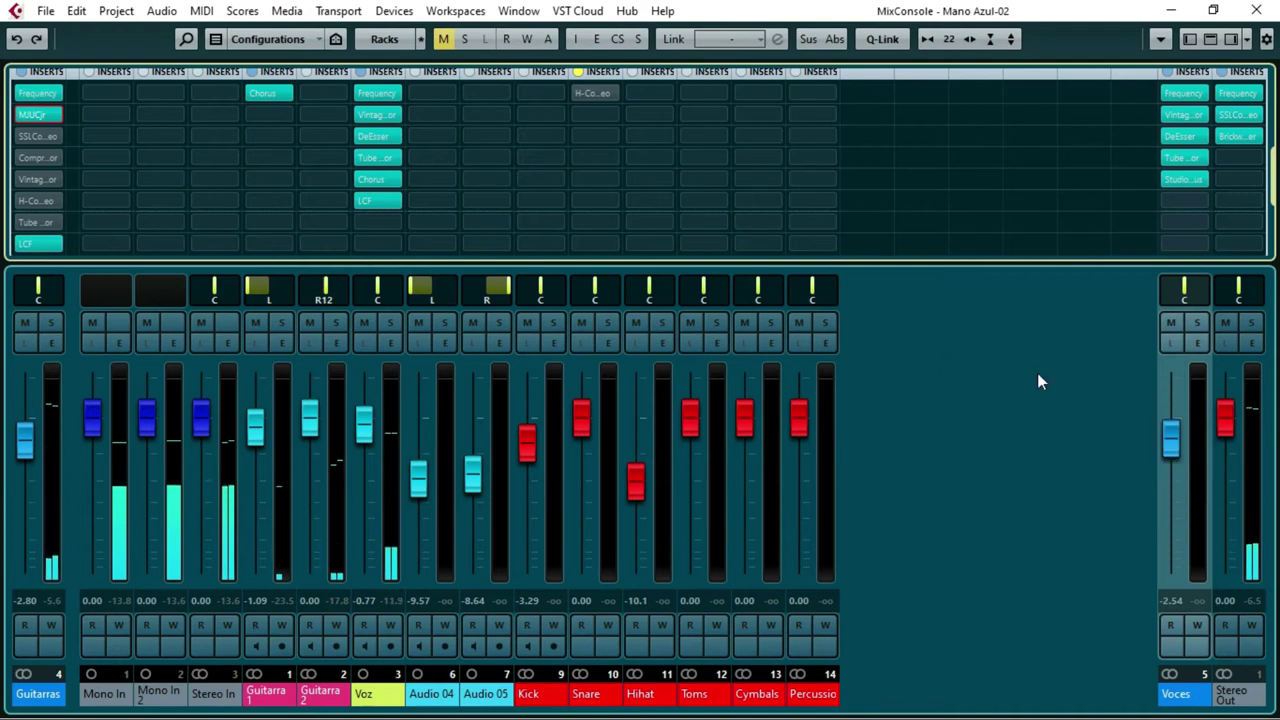
- Return to the Mano Azul-02 project's MixConsole and select the Stereo Out channel
{"action": "left_click", "coordinate": [1256, 10]}
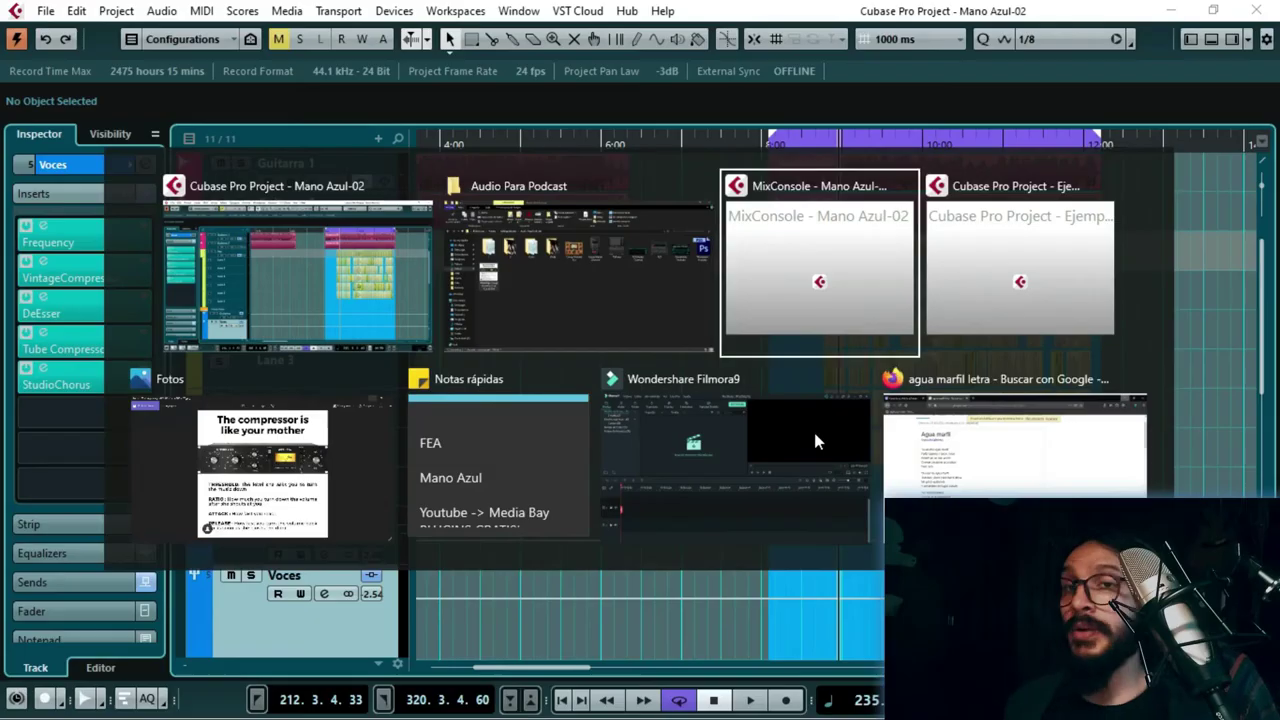
{"action": "key", "text": "alt+Tab"}
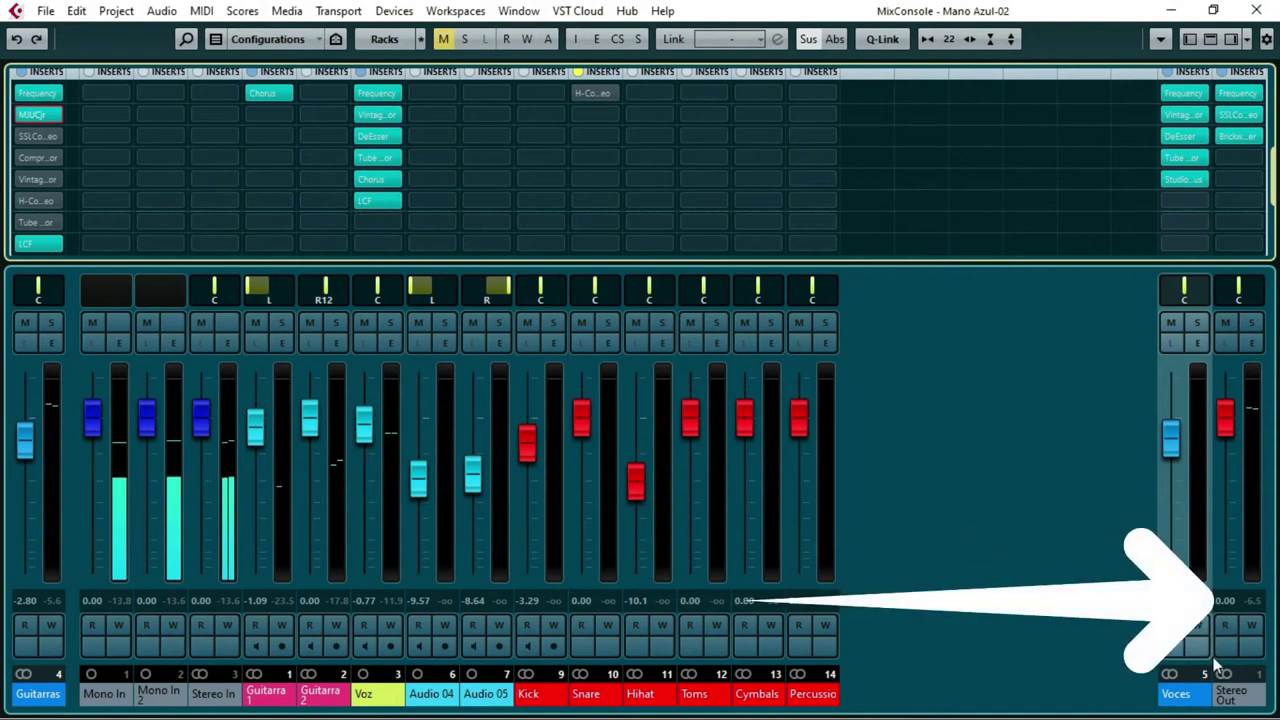
{"action": "left_click", "coordinate": [1233, 697]}
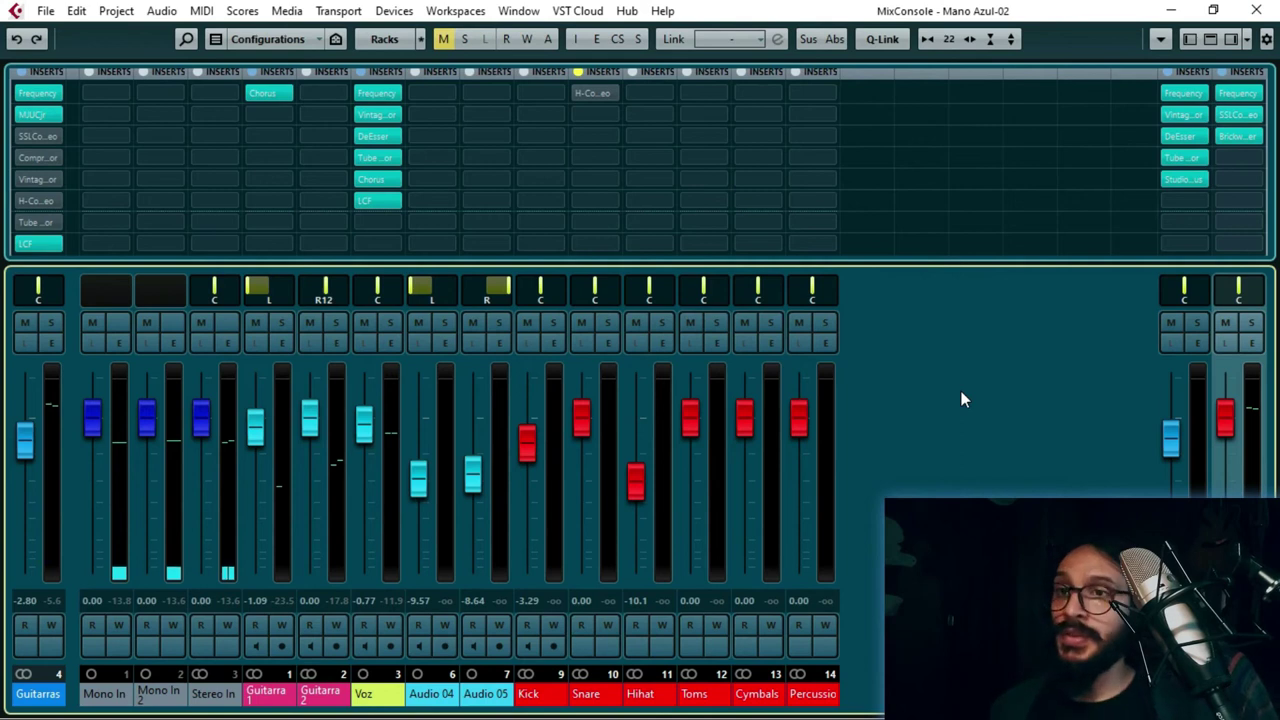
- In the Ejemplo Audio Para Podcast project, place the playhead at about 0:11:34 with the Tube Compressor window open below the voice clips
{"action": "left_click", "coordinate": [22, 176]}
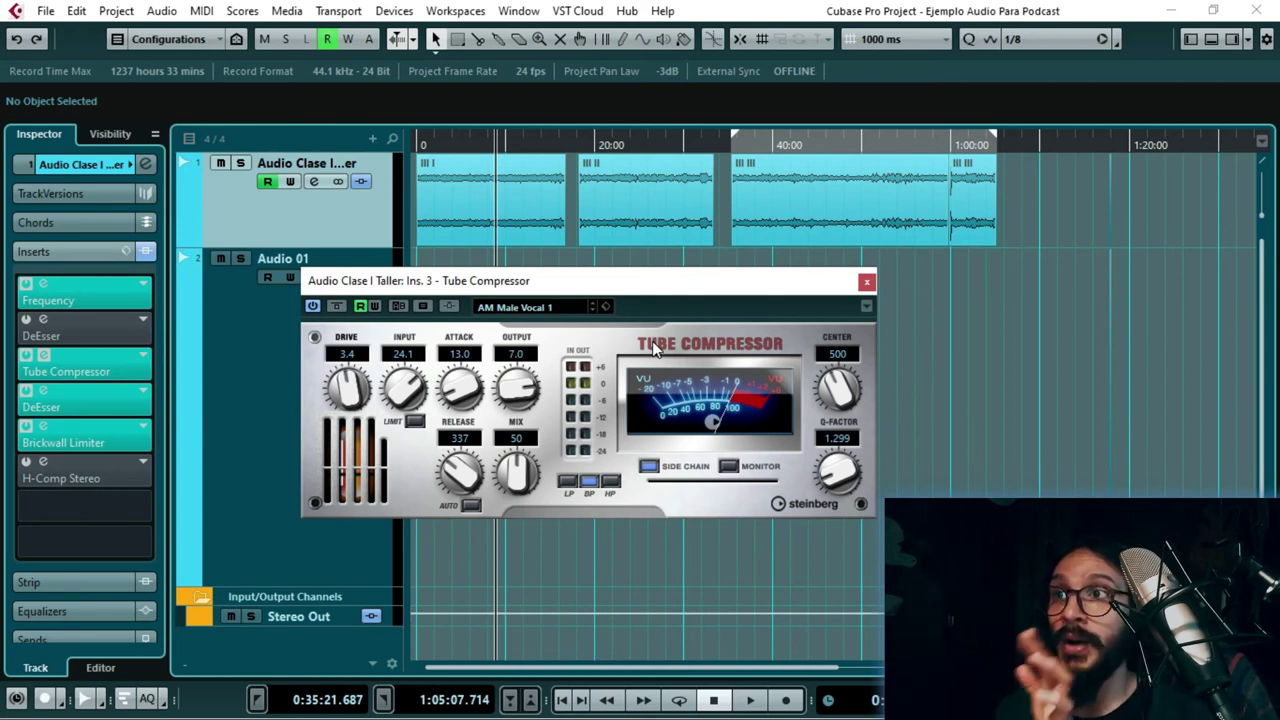
{"action": "left_click_drag", "start_coordinate": [591, 291], "coordinate": [737, 294]}
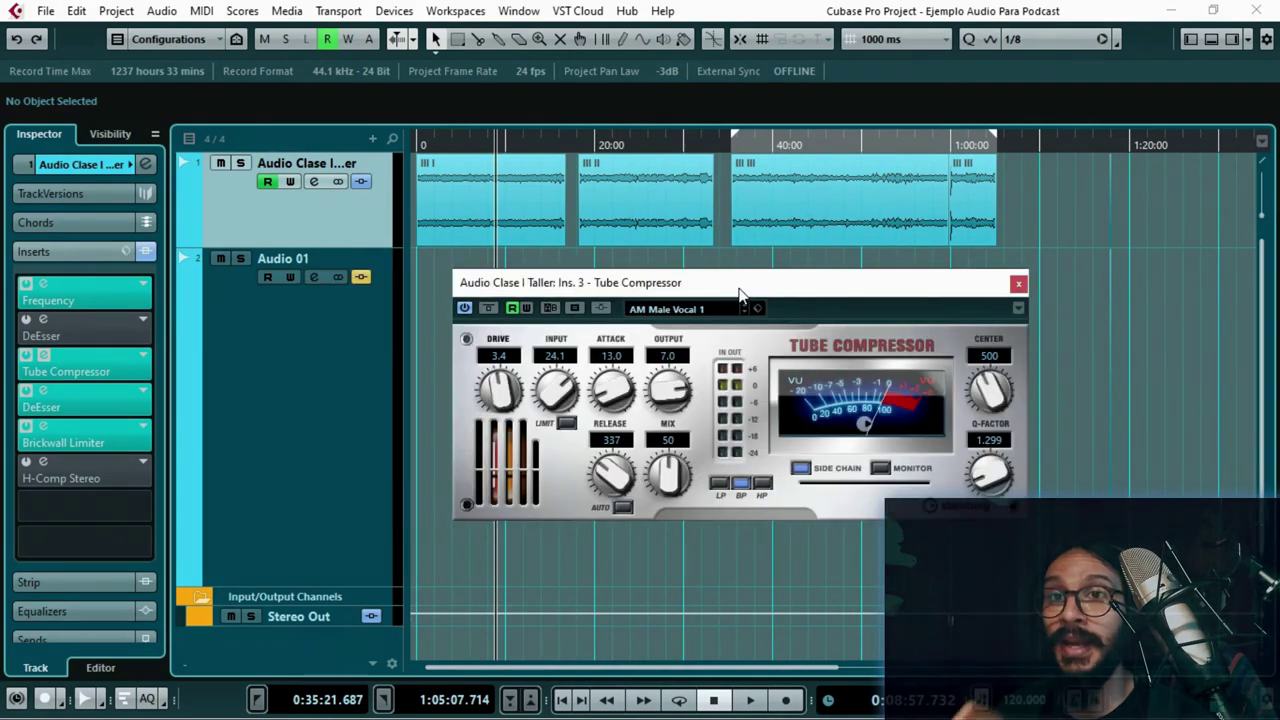
{"action": "left_click", "coordinate": [457, 143]}
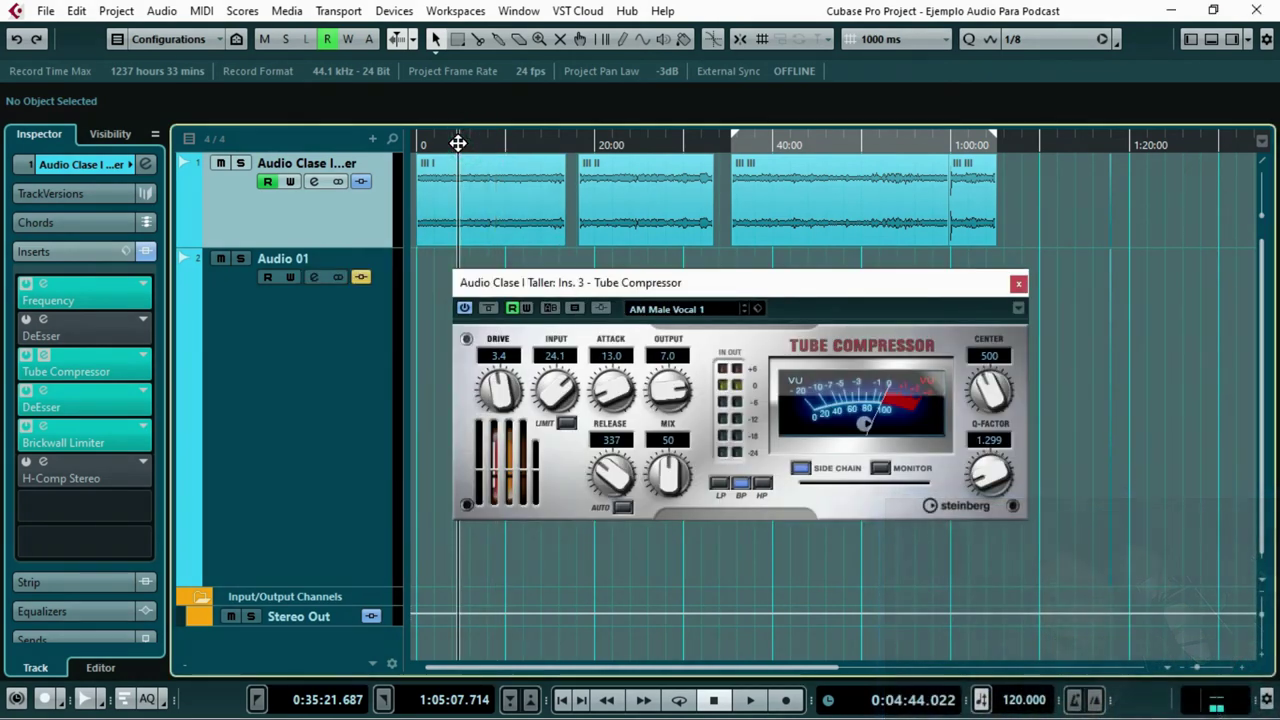
{"action": "left_click_drag", "start_coordinate": [518, 130], "coordinate": [519, 140]}
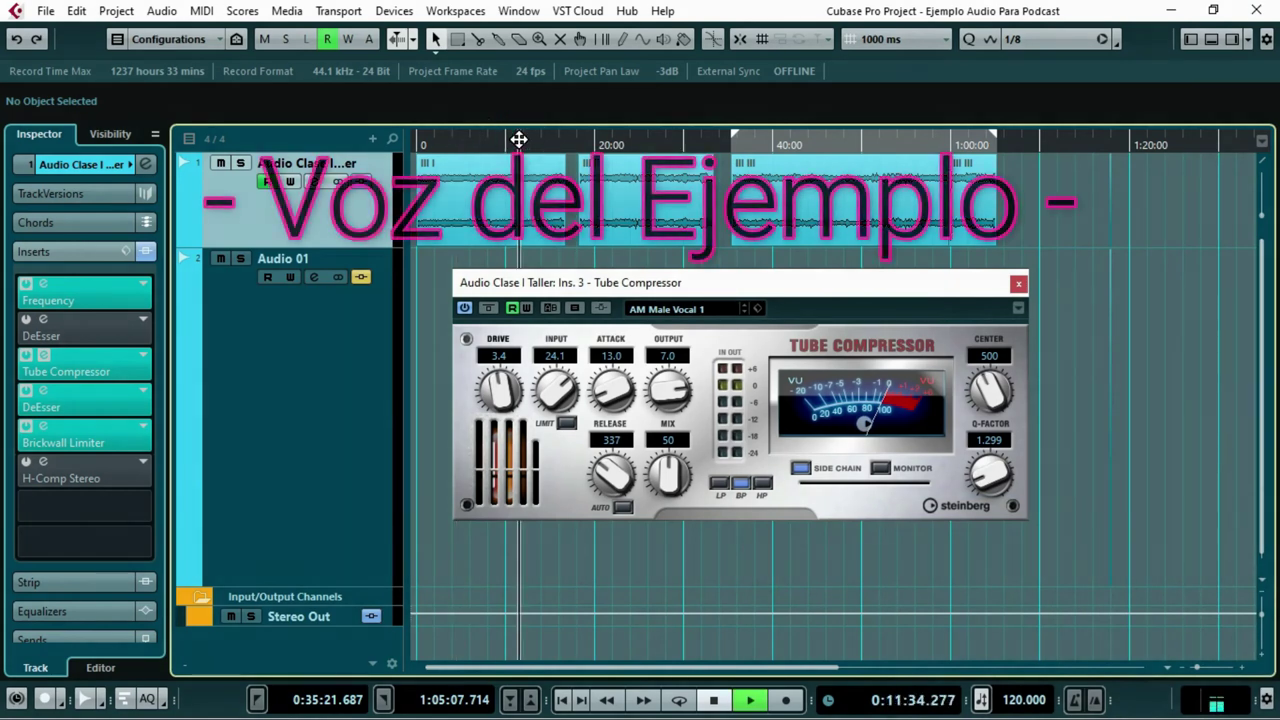
- Play short passages of the voice from the playhead and watch the Tube Compressor's VU needle react
{"action": "key", "text": "space"}
{"action": "left_click_drag", "start_coordinate": [694, 280], "coordinate": [684, 262]}
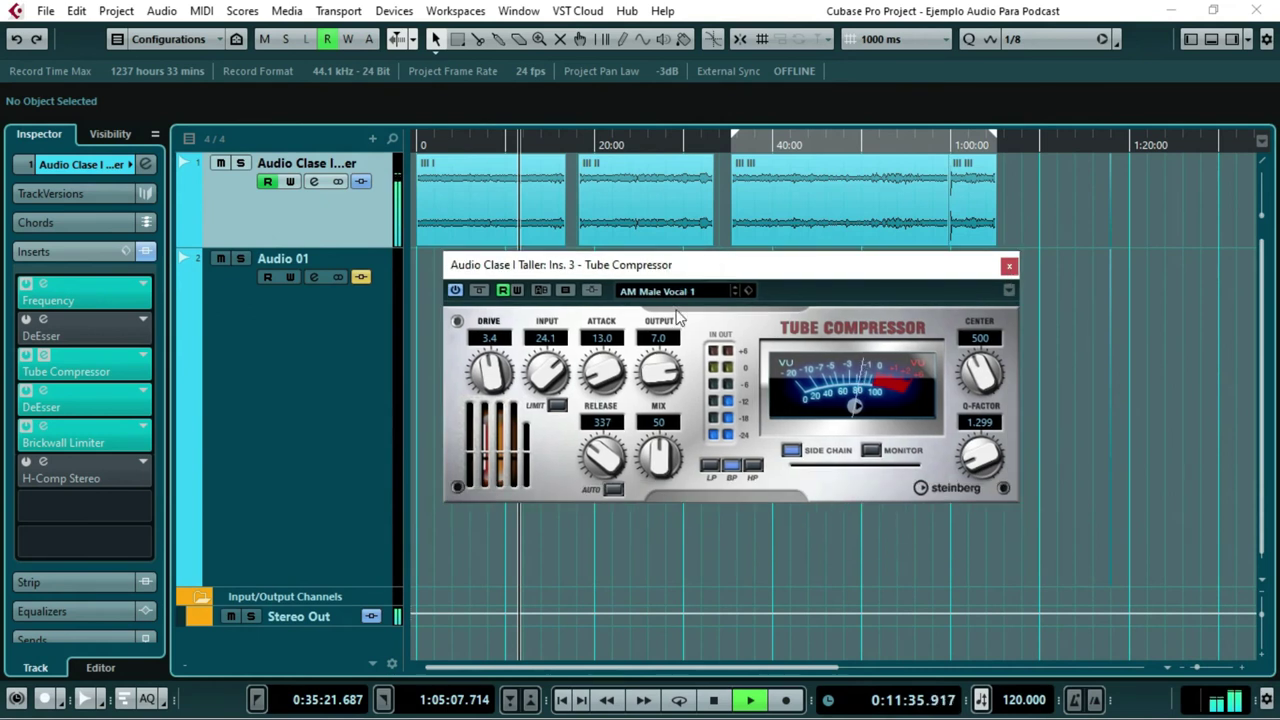
{"action": "key", "text": "space"}
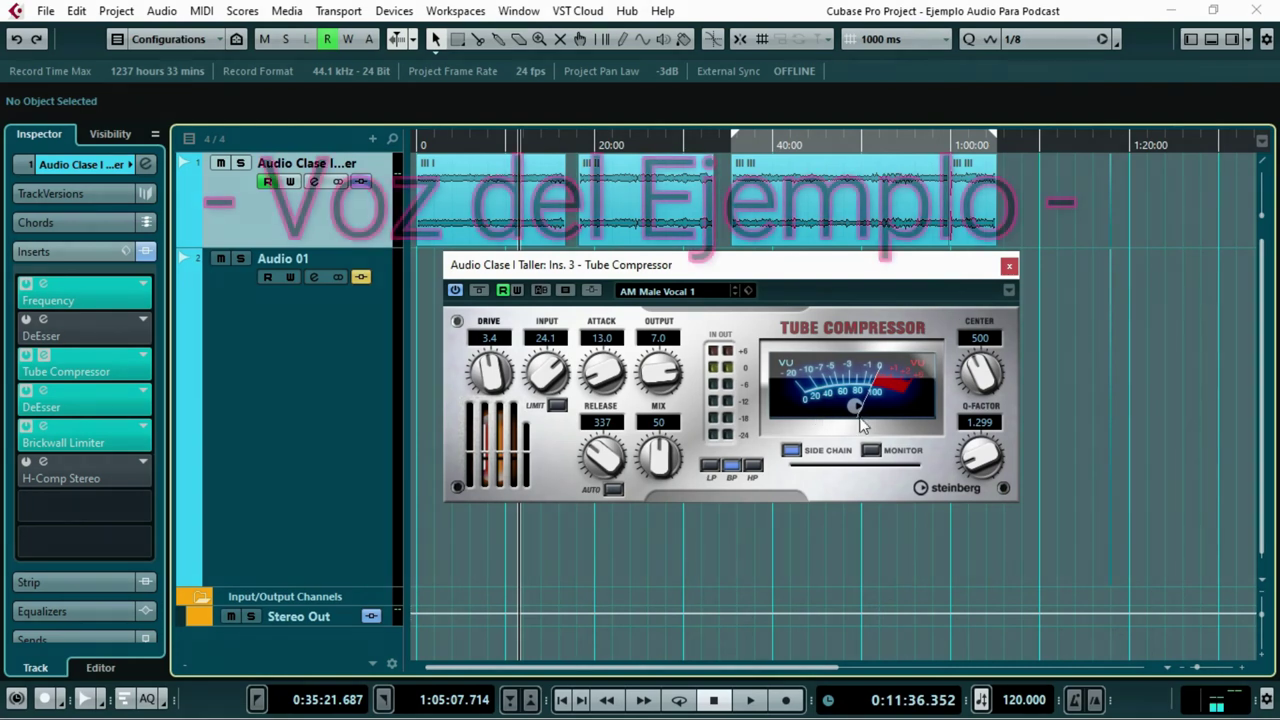
{"action": "key", "text": "space"}
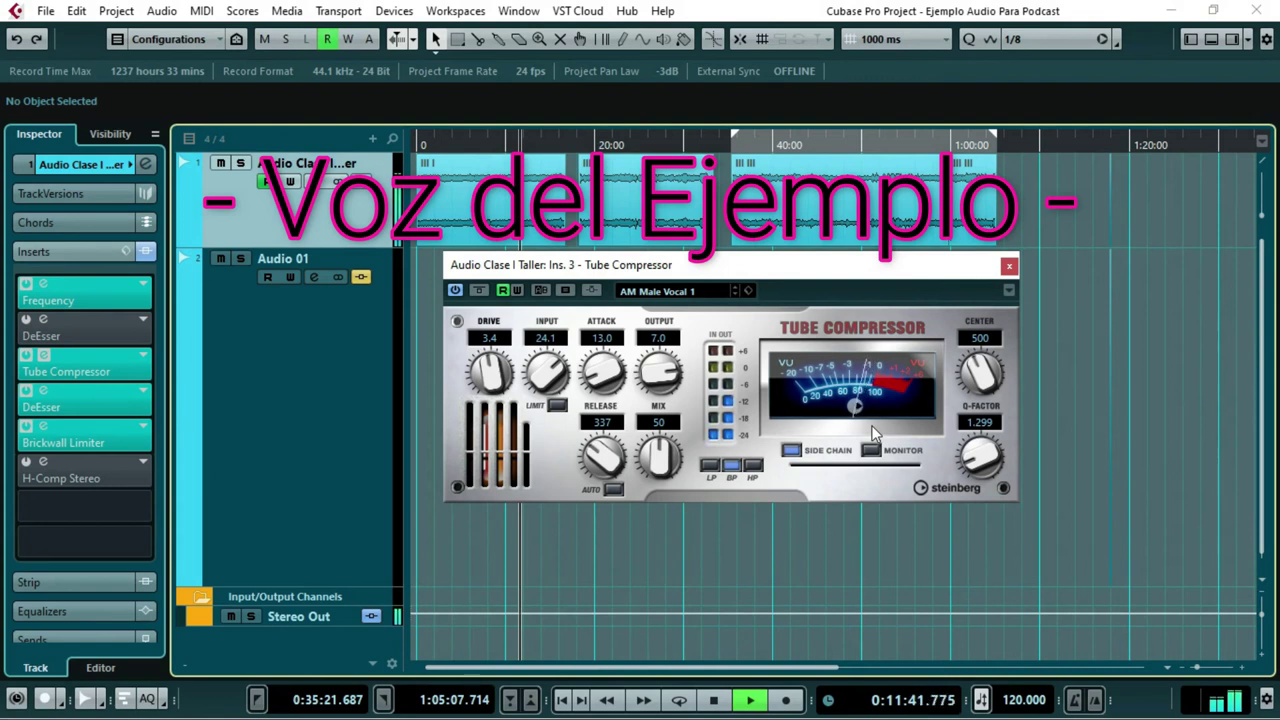
{"action": "key", "text": "space"}
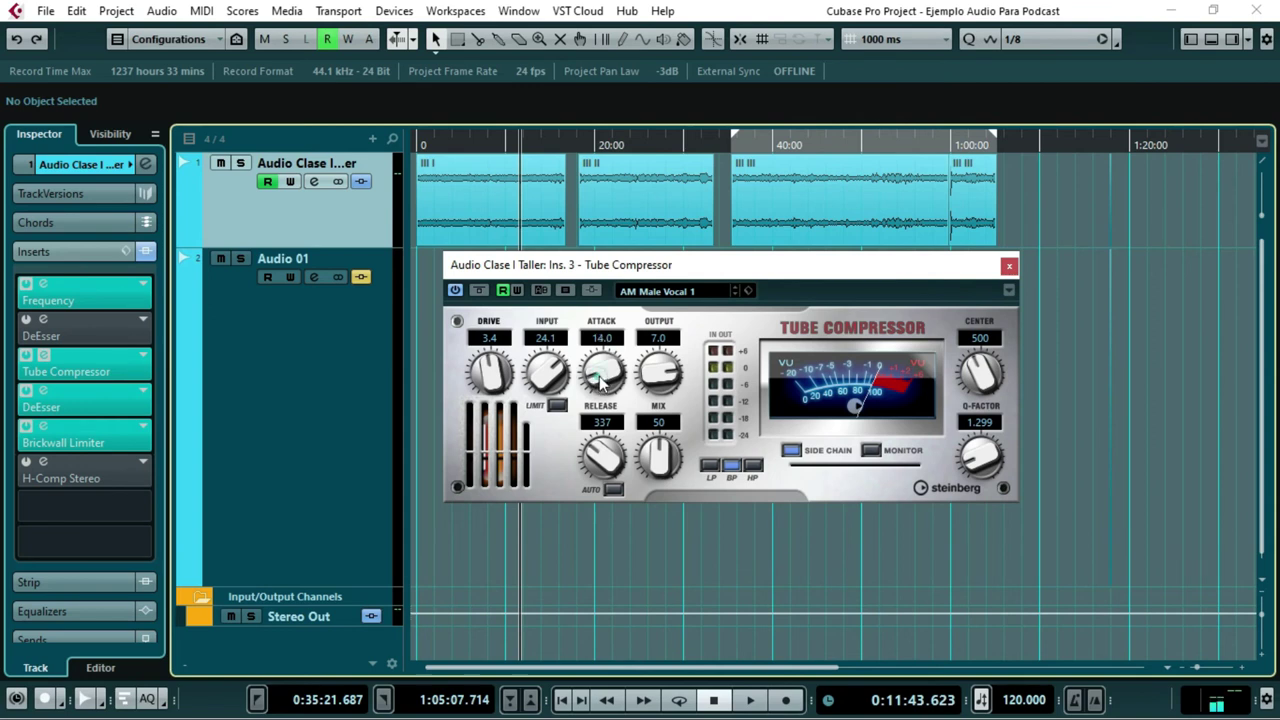
- Try different attack times on the Tube Compressor, from 0.1 up to about 12
{"action": "left_click_drag", "start_coordinate": [600, 390], "coordinate": [600, 431]}
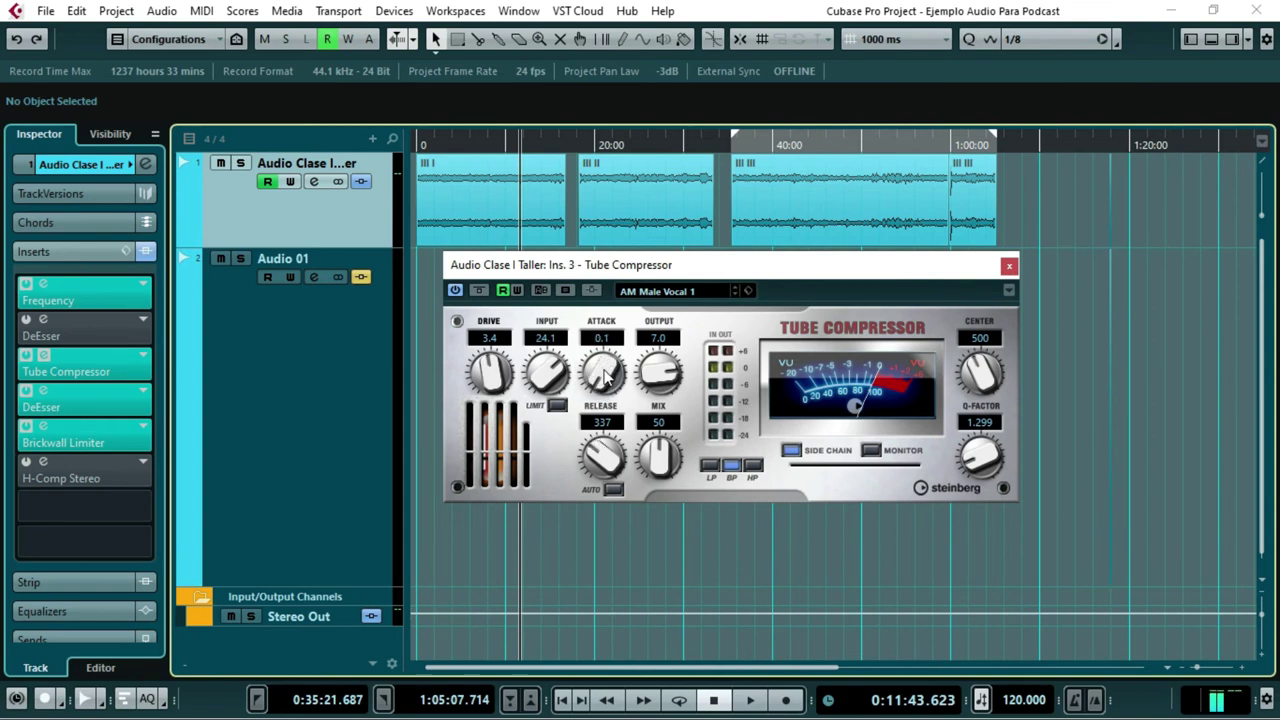
{"action": "left_click_drag", "start_coordinate": [600, 390], "coordinate": [528, 564]}
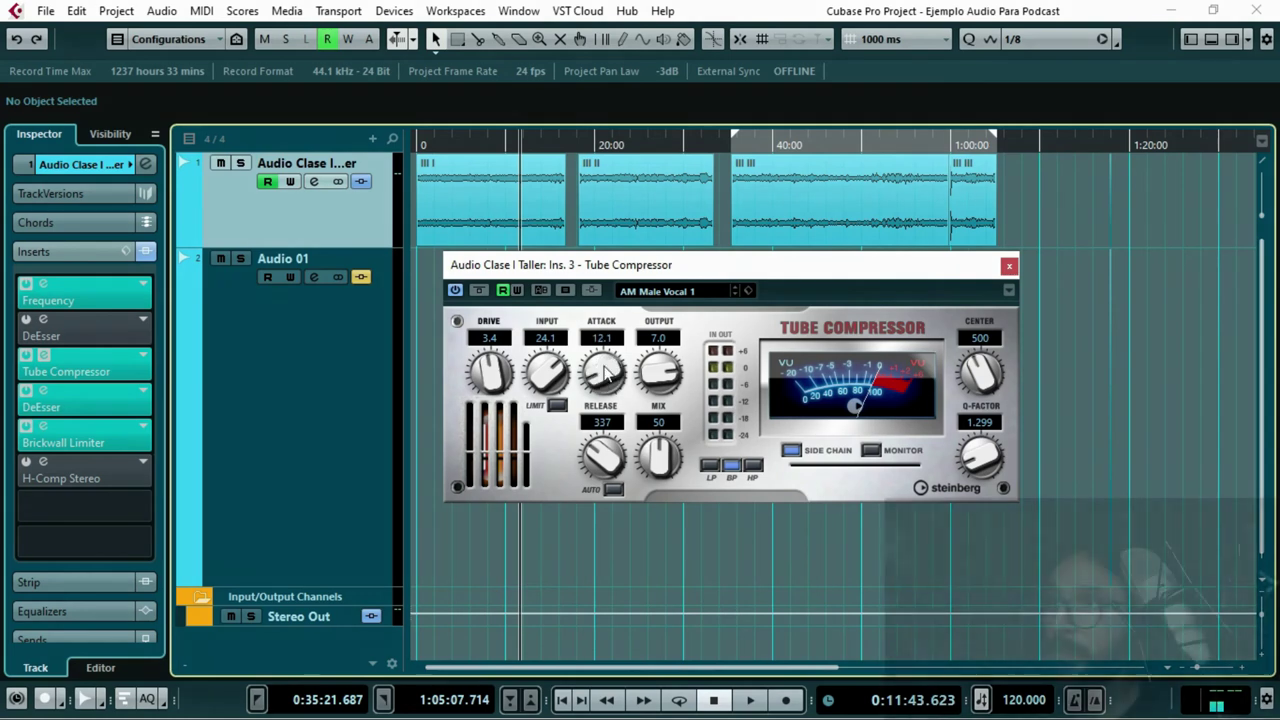
{"action": "left_click_drag", "start_coordinate": [604, 385], "coordinate": [603, 389]}
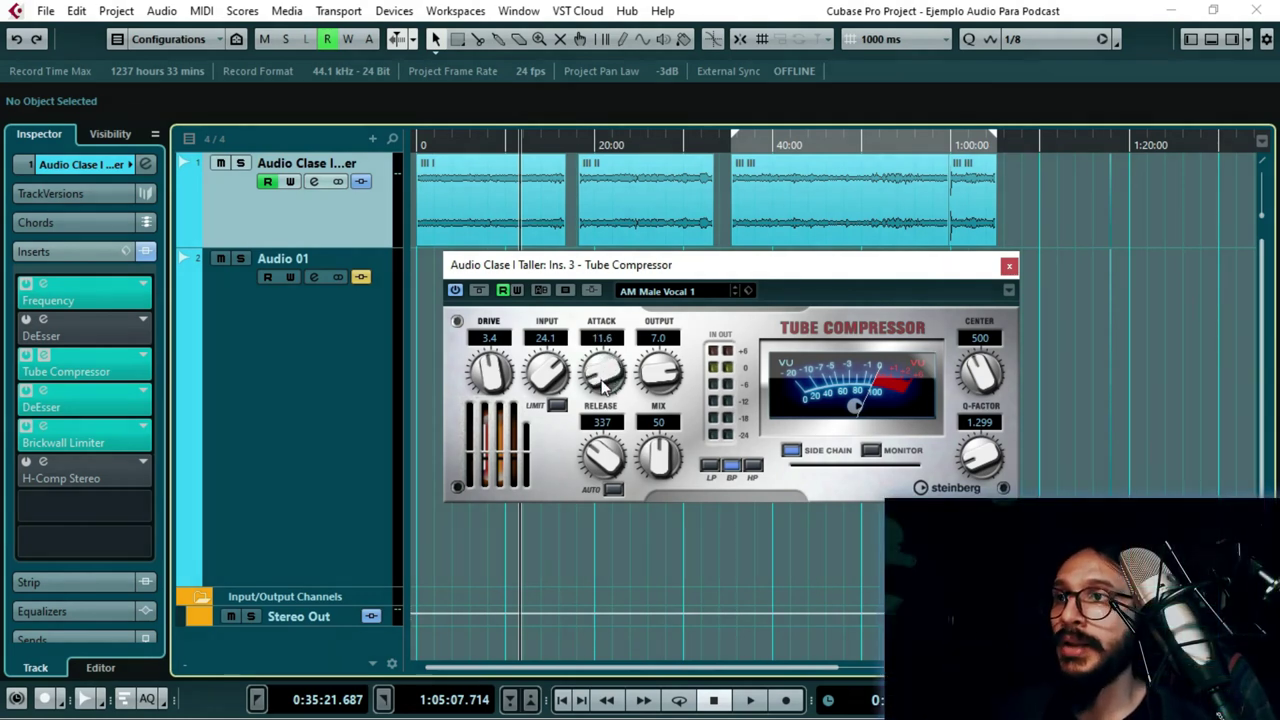
- Play the voice with the Tube Compressor's attack at 100.0, stop playback and set the attack to 13.1
{"action": "left_click", "coordinate": [603, 389], "text": "ctrl"}
{"action": "key", "text": "space"}
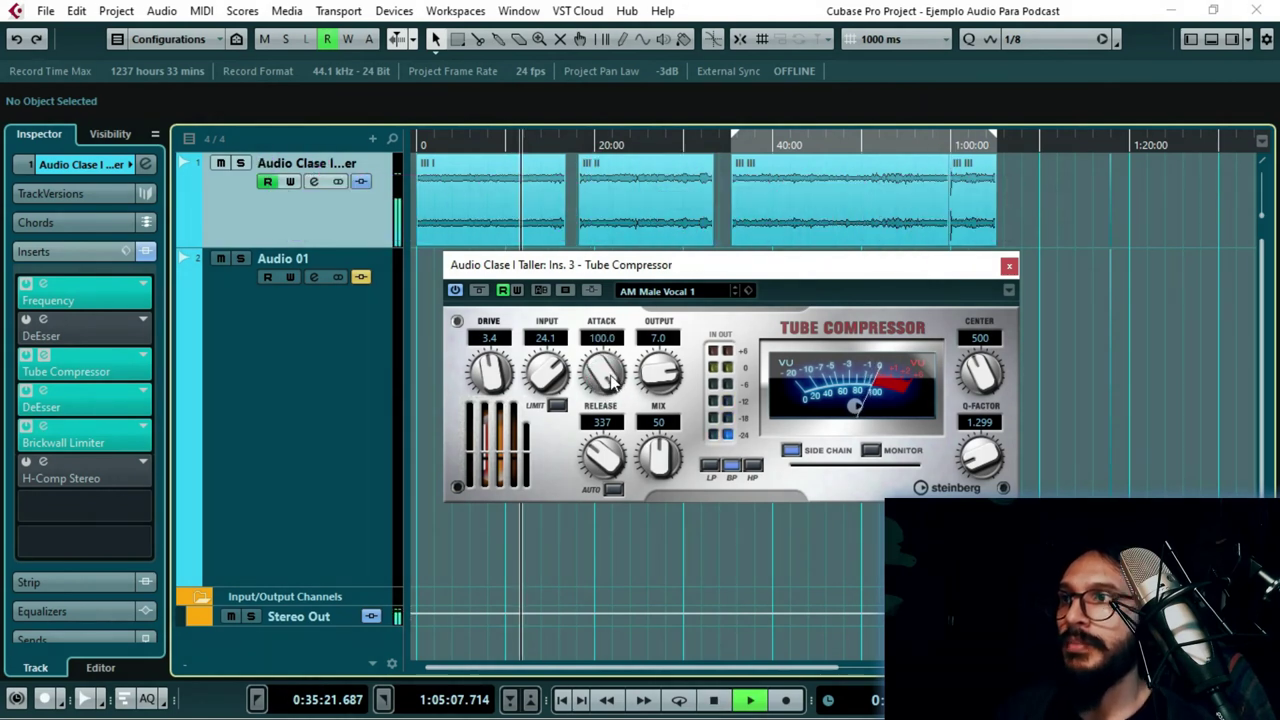
{"action": "key", "text": "space"}
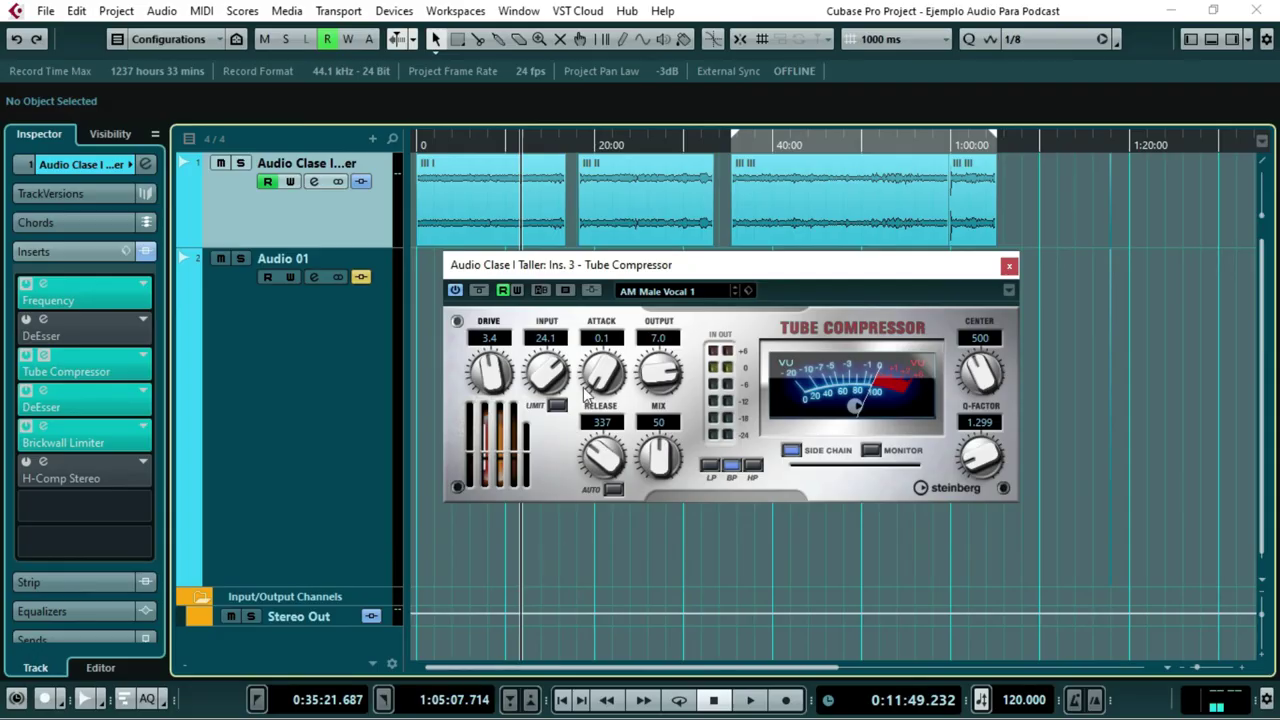
{"action": "left_click", "coordinate": [592, 384]}
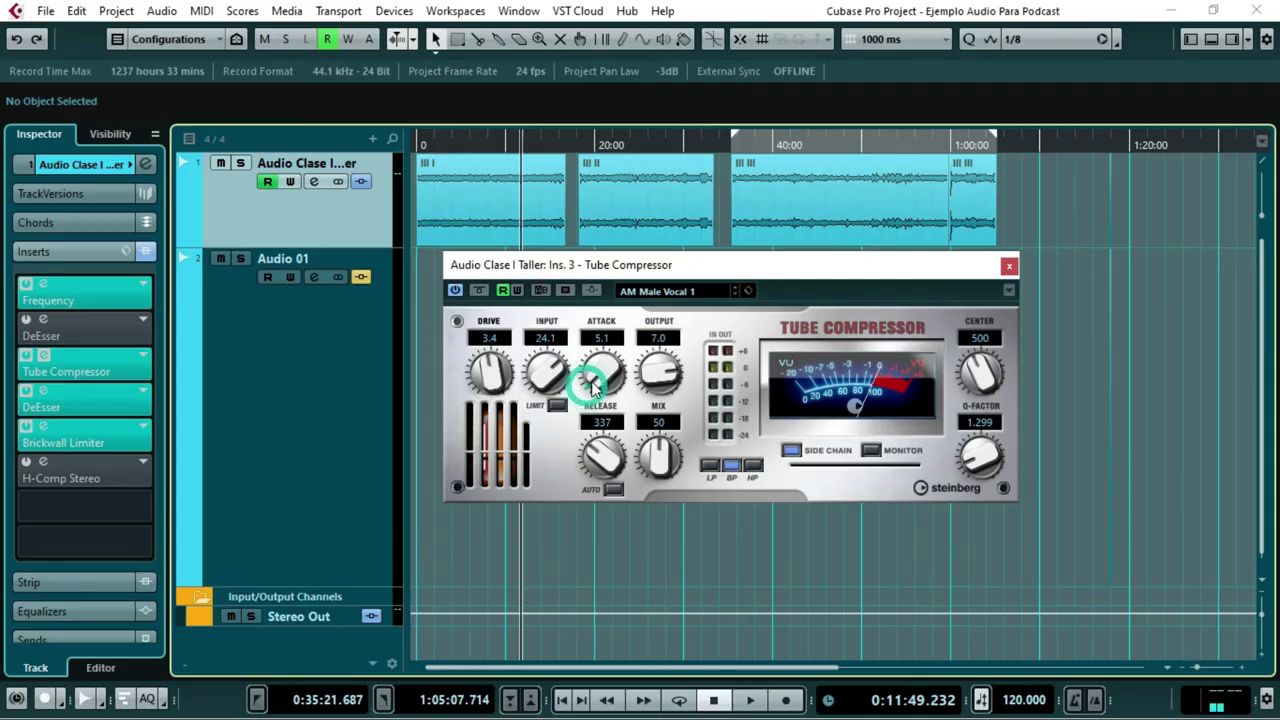
{"action": "left_click_drag", "start_coordinate": [592, 384], "coordinate": [601, 390]}
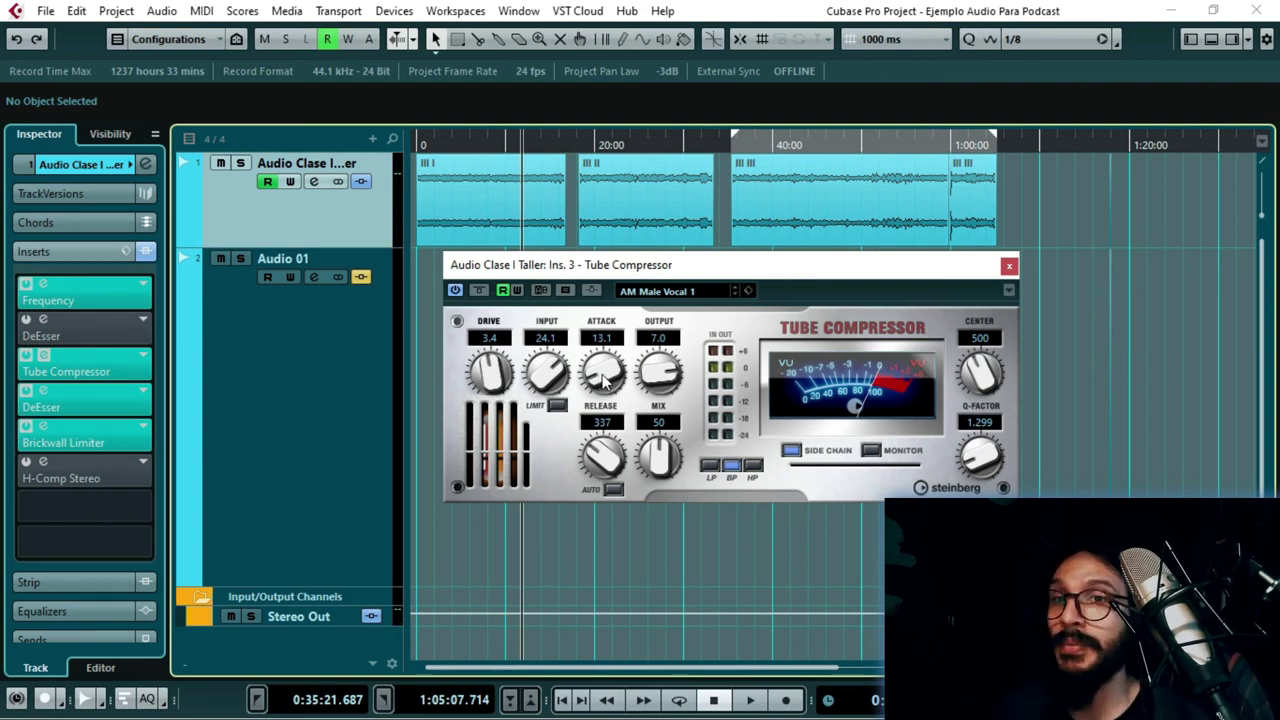
- Play the voice with the Tube Compressor's attack at 0.1, stop playback and return the attack to 13.1
{"action": "left_click_drag", "start_coordinate": [603, 375], "coordinate": [575, 506]}
{"action": "key", "text": "space"}
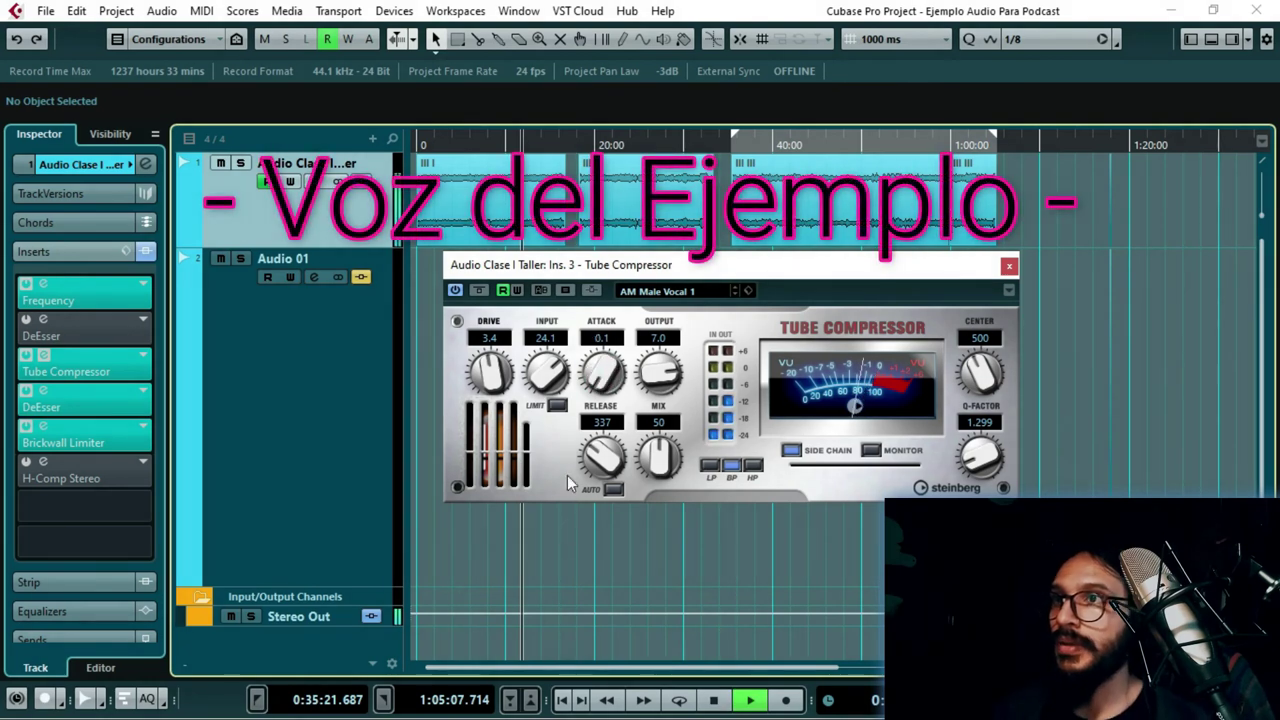
{"action": "key", "text": "space"}
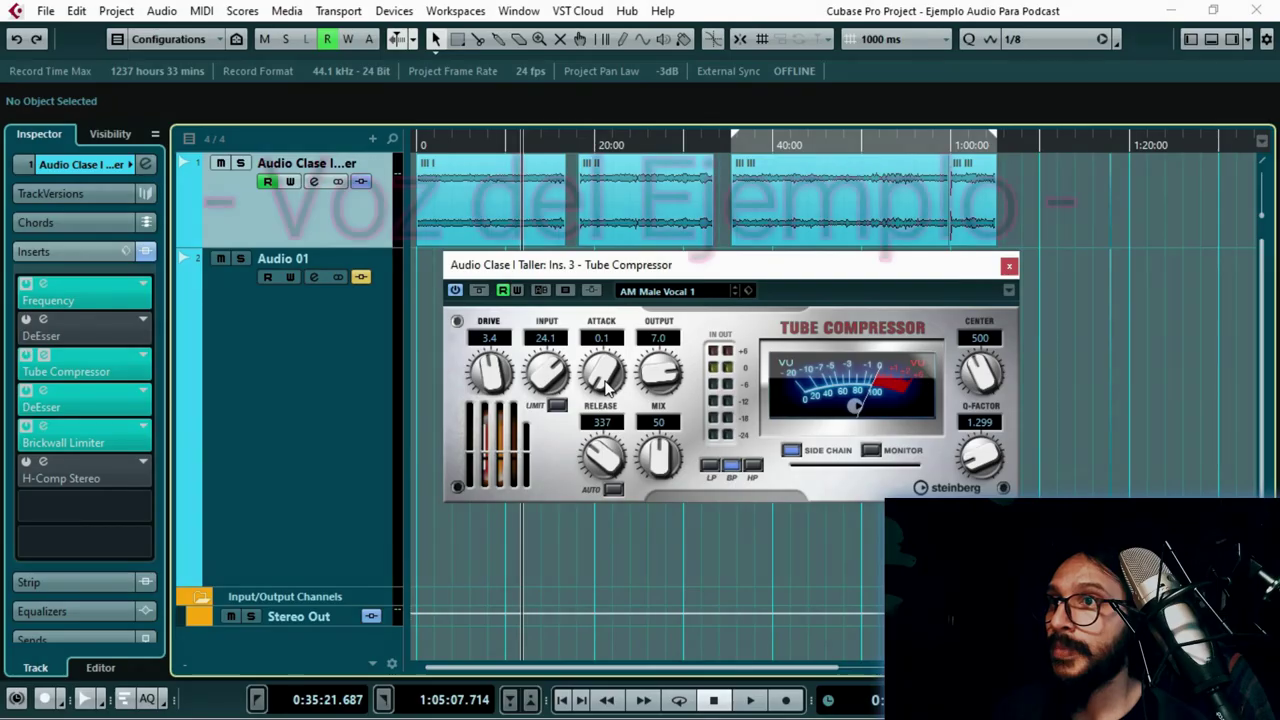
{"action": "left_click_drag", "start_coordinate": [607, 388], "coordinate": [617, 370]}
{"action": "key", "text": "space"}
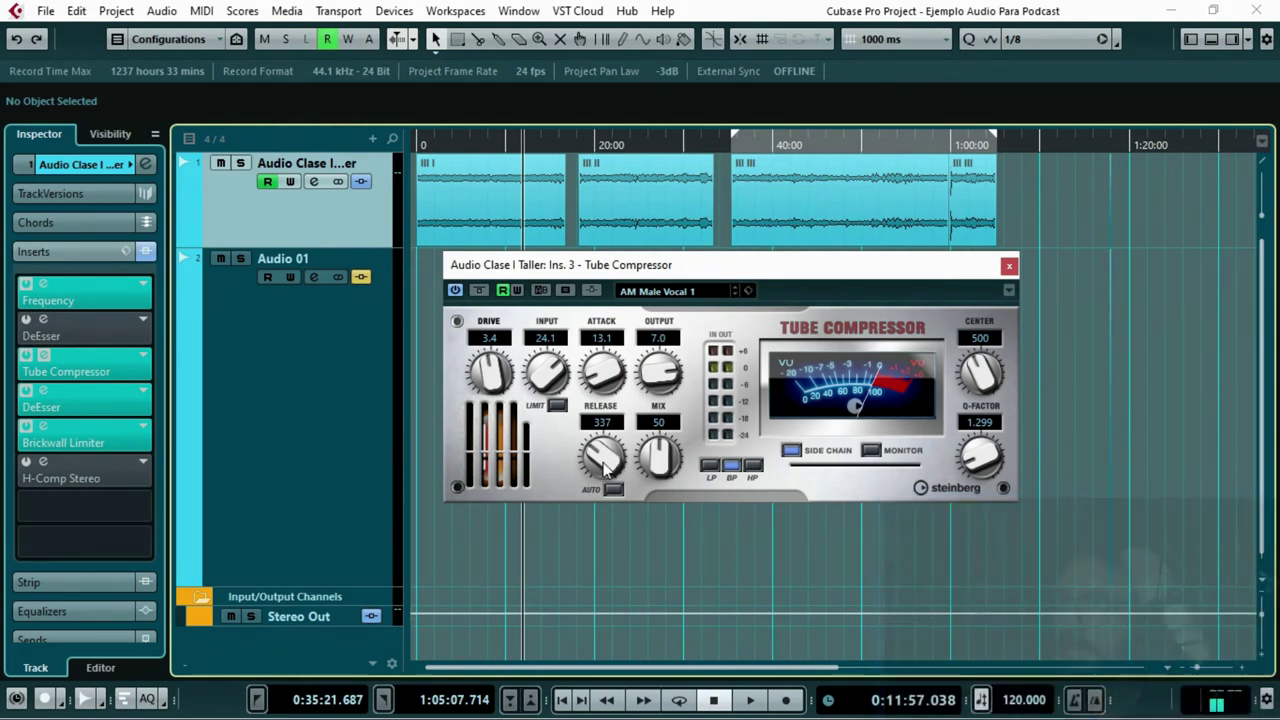
- Lower the Tube Compressor's release to 10 and play the voice while watching the VU needle
{"action": "left_click_drag", "start_coordinate": [601, 487], "coordinate": [601, 538]}
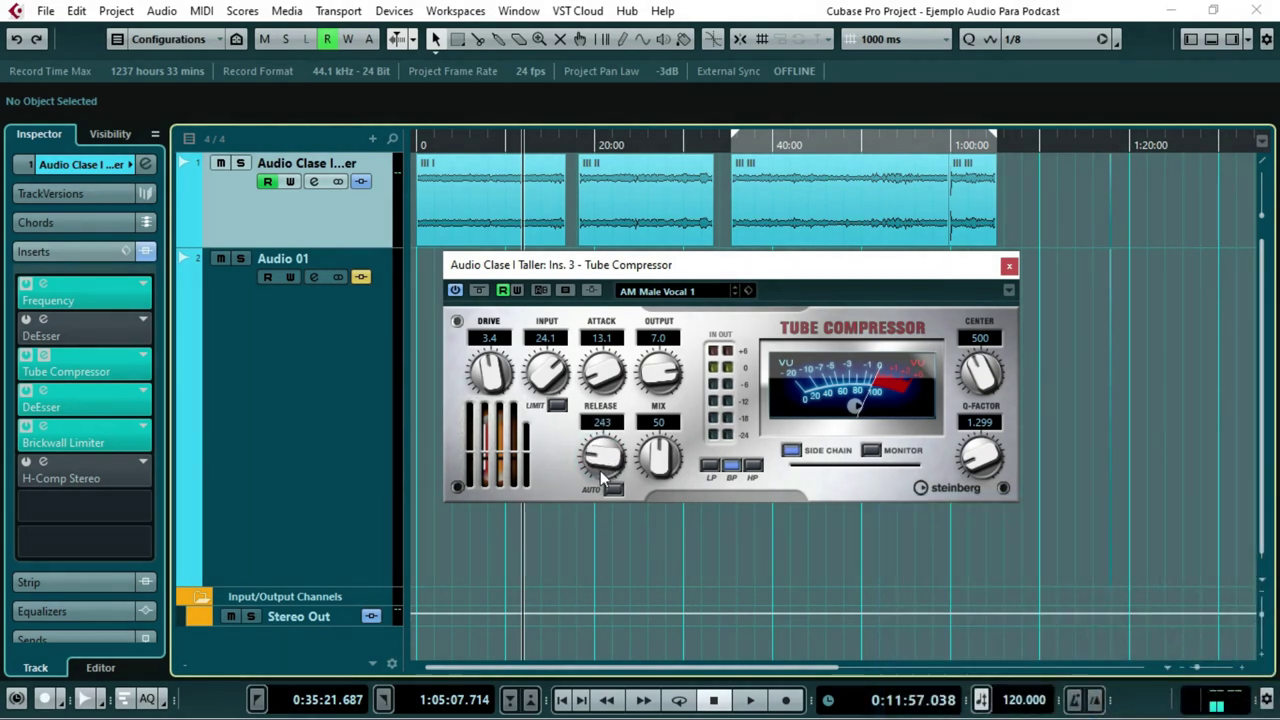
{"action": "left_click_drag", "start_coordinate": [600, 470], "coordinate": [600, 464]}
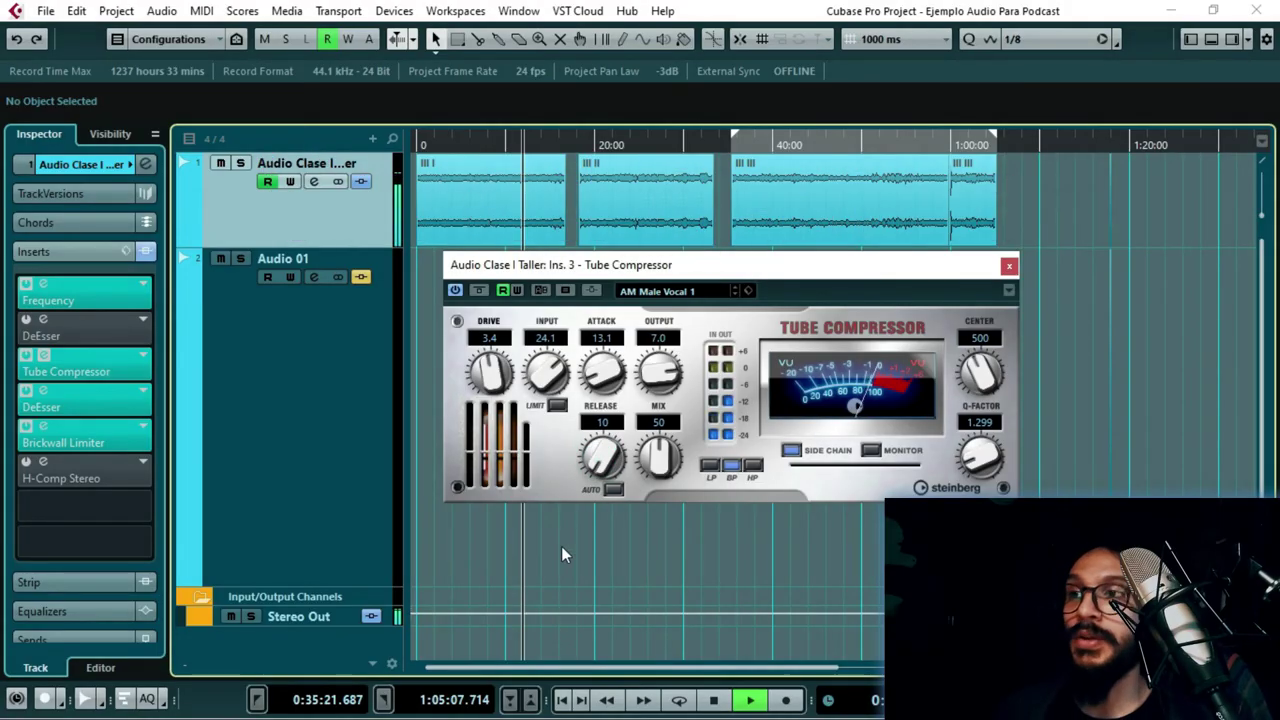
{"action": "key", "text": "space"}
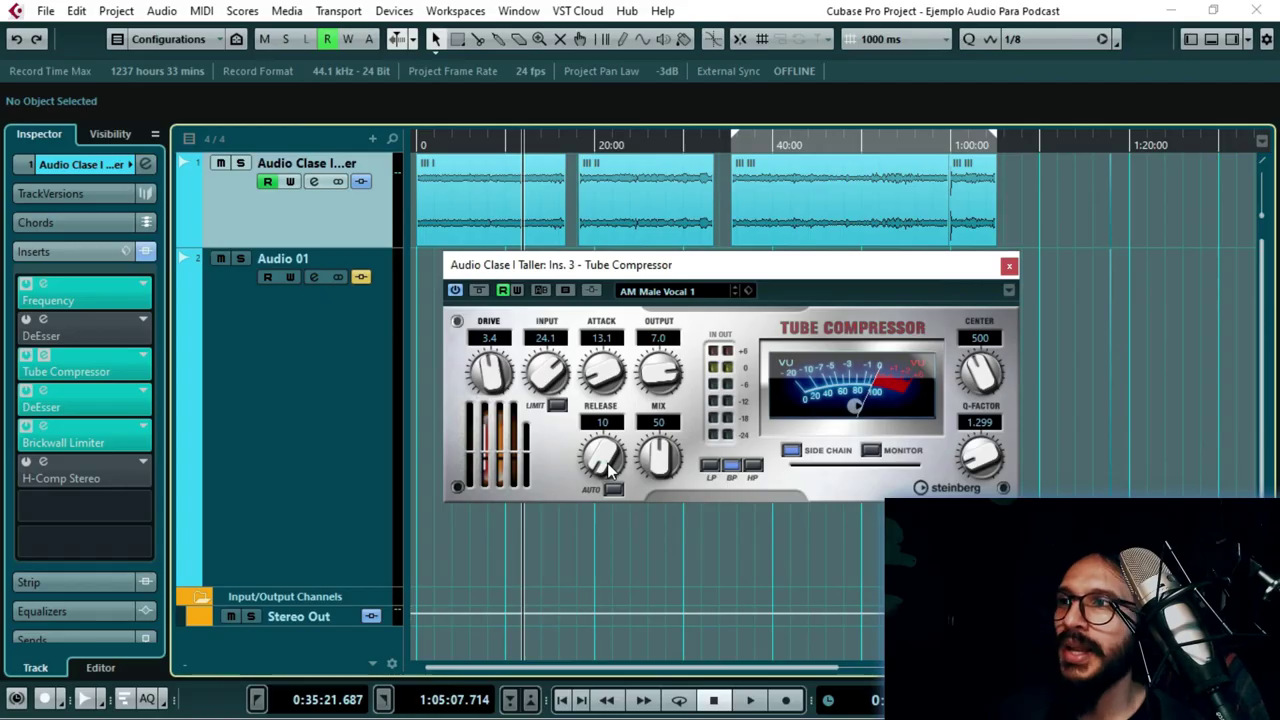
- Play the voice with the Tube Compressor's release at 1000, stop playback and return the release to 337
{"action": "left_click_drag", "start_coordinate": [609, 470], "coordinate": [691, 393]}
{"action": "key", "text": "space"}
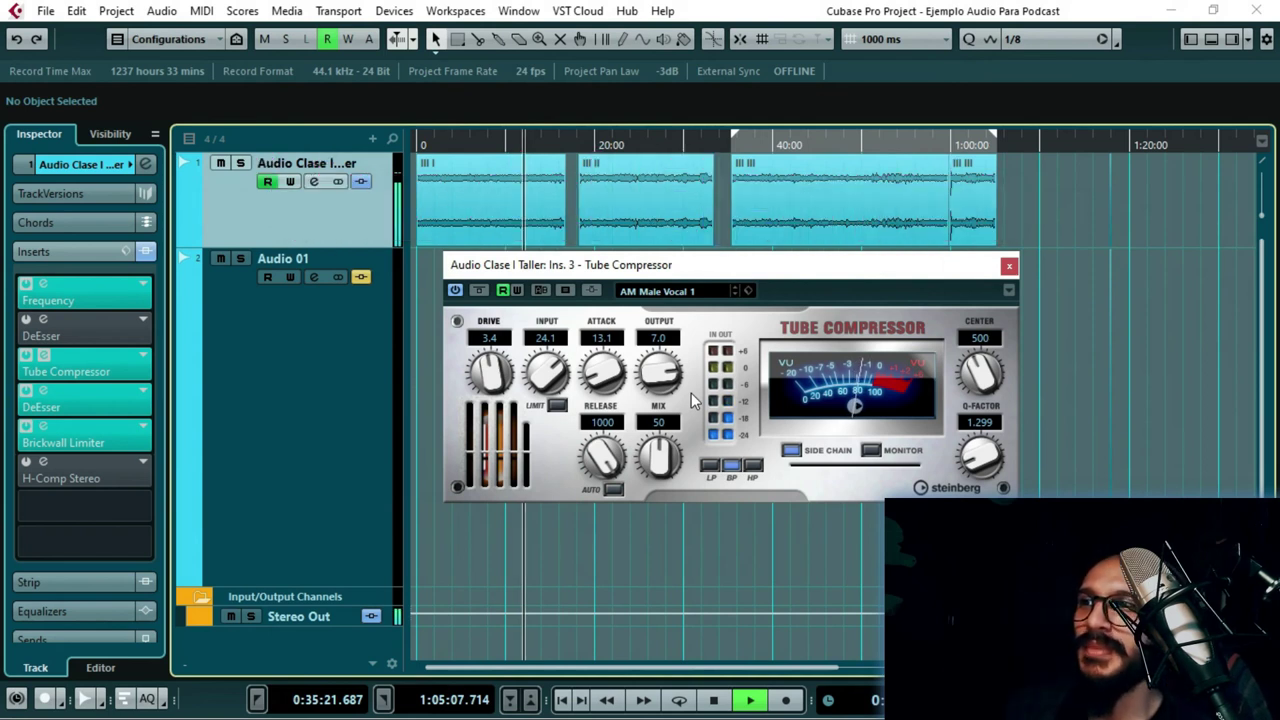
{"action": "key", "text": "space"}
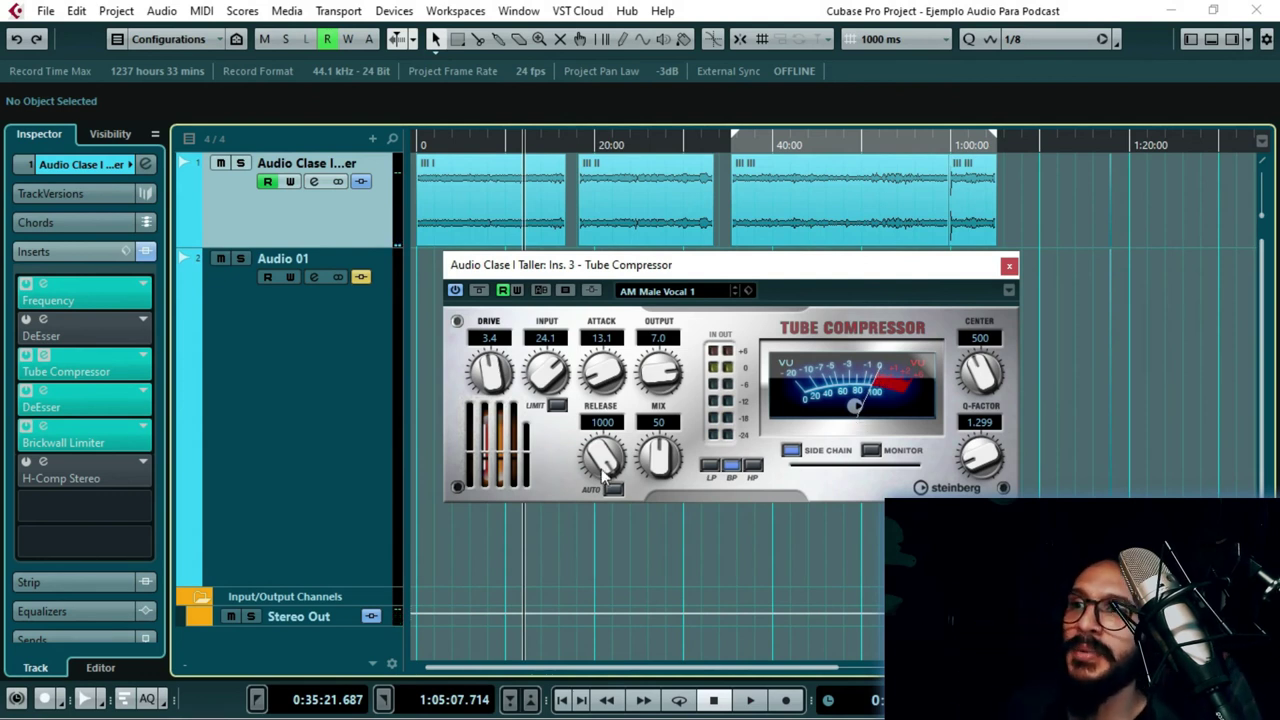
{"action": "left_click_drag", "start_coordinate": [603, 476], "coordinate": [596, 574]}
{"action": "left_click_drag", "start_coordinate": [590, 464], "coordinate": [603, 410]}
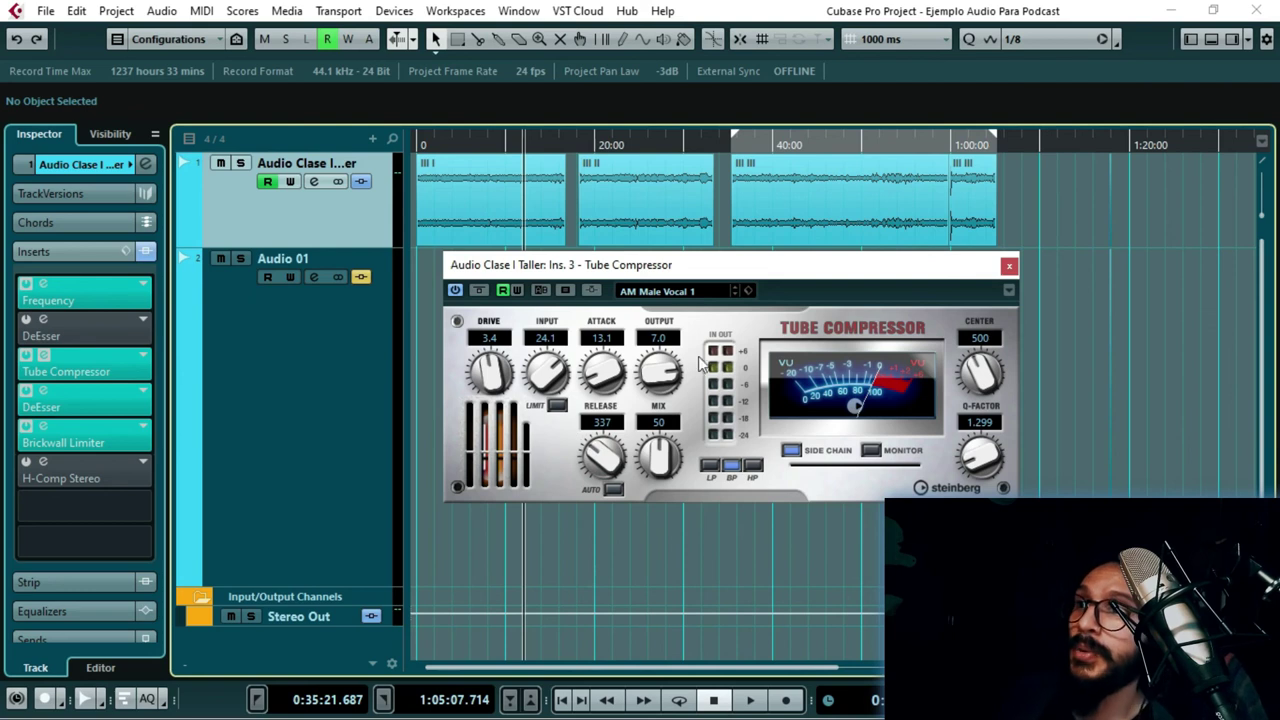
- Switch to the project's MixConsole and bring up the voice channel's Tube Compressor there
{"action": "left_click", "coordinate": [1009, 265]}
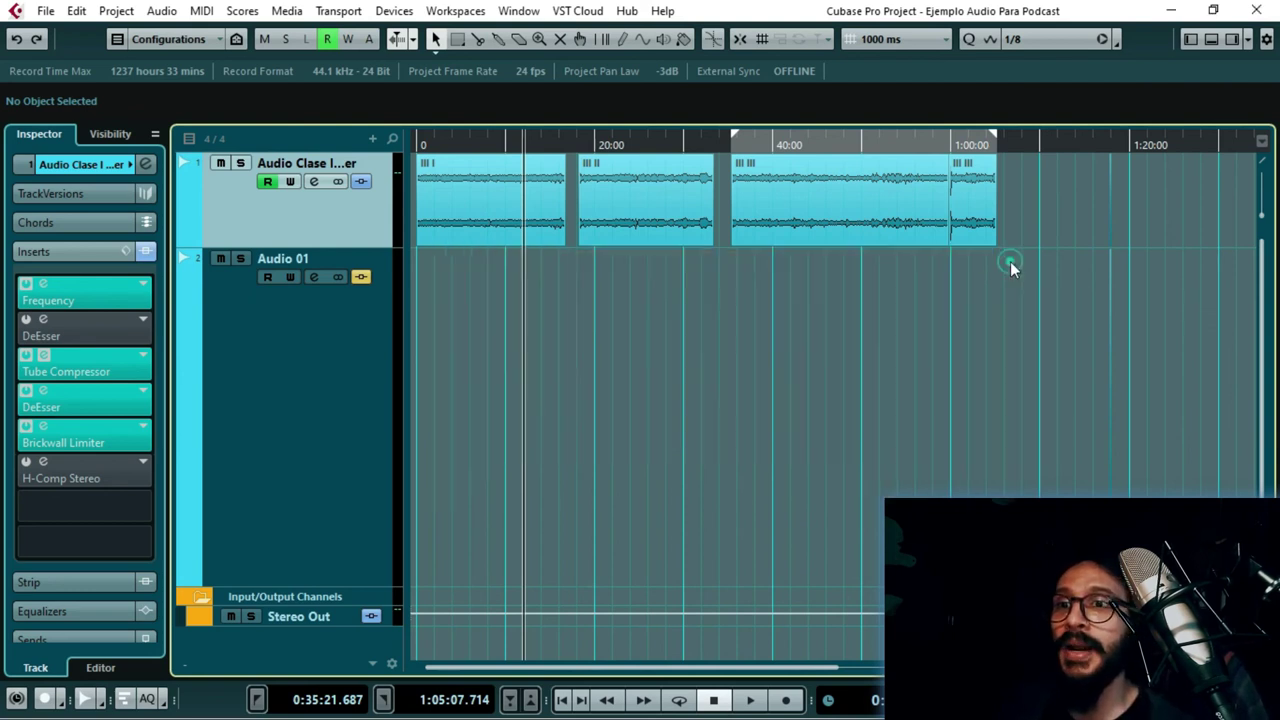
{"action": "key", "text": "F3"}
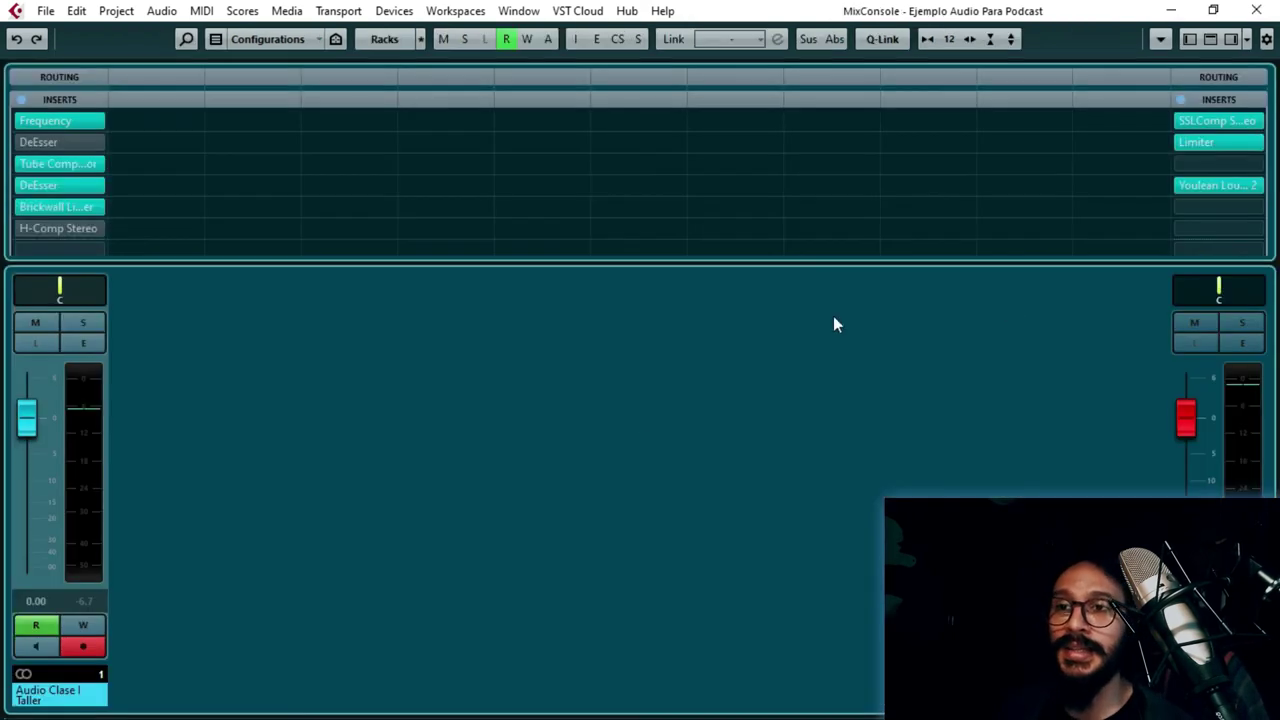
{"action": "left_click", "coordinate": [82, 428]}
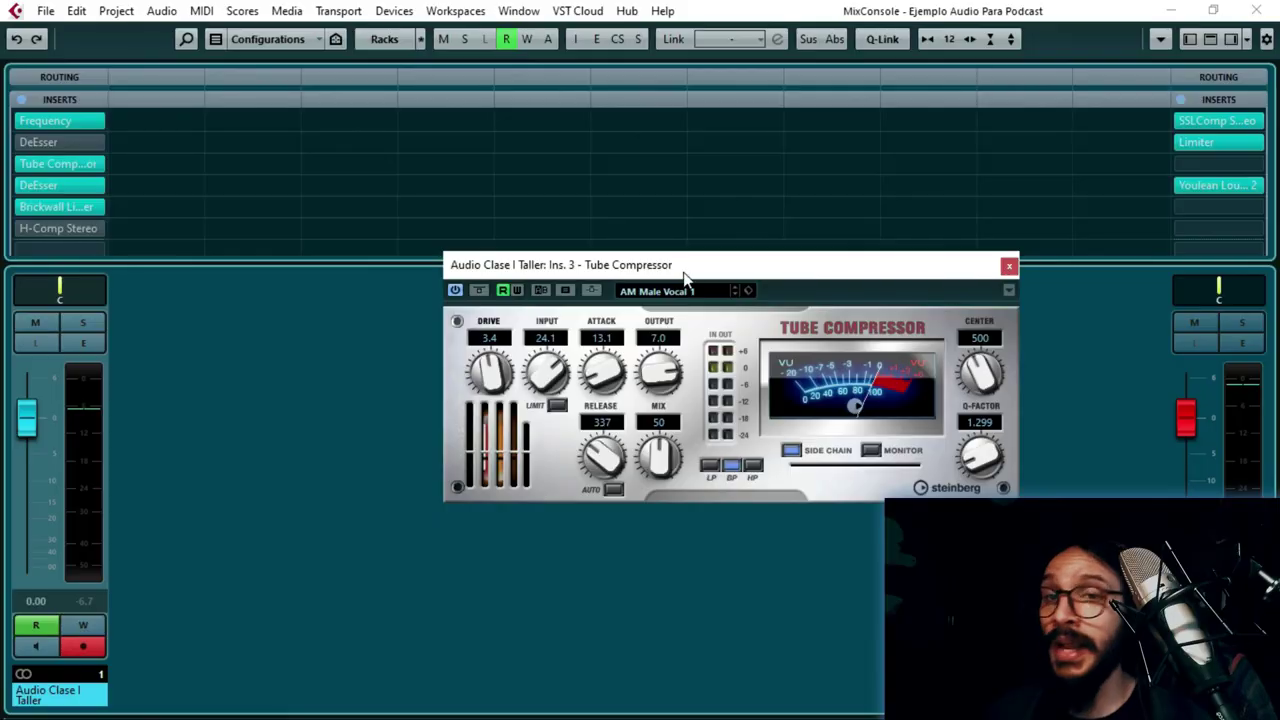
{"action": "left_click_drag", "start_coordinate": [675, 292], "coordinate": [647, 250]}
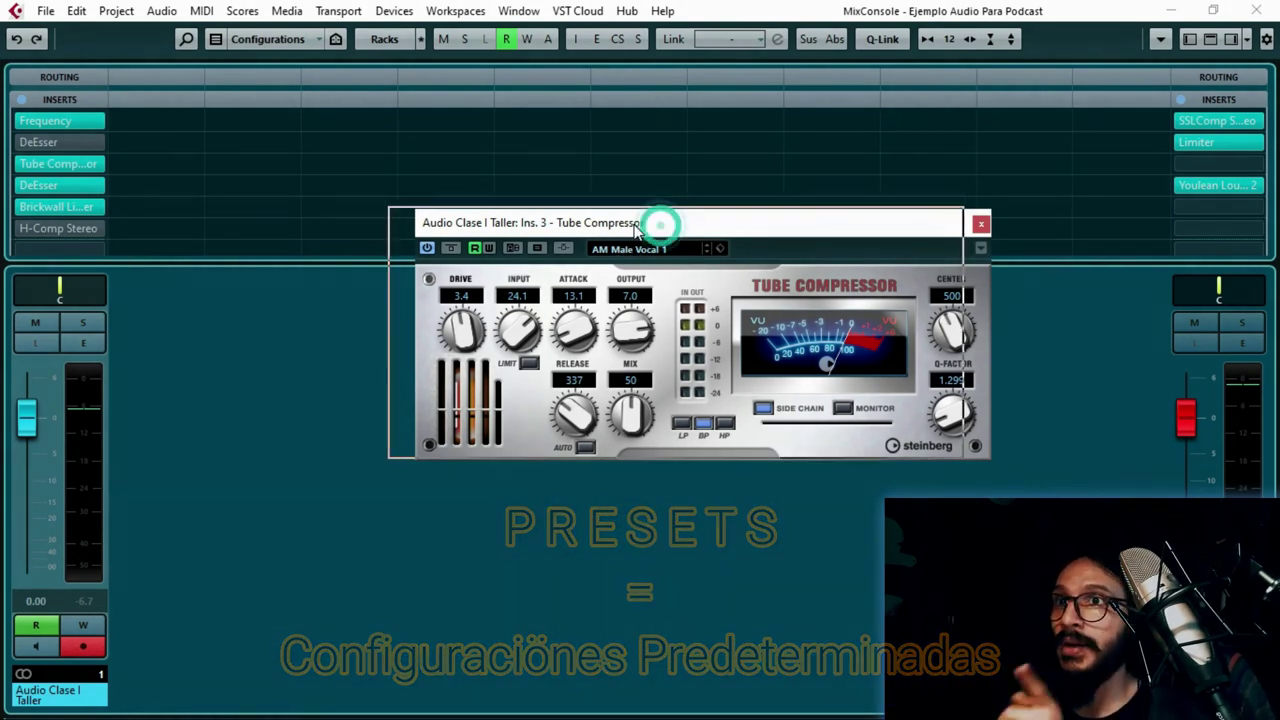
- Close the Tube Compressor and briefly view the voice channel's Brickwall Limiter and Frequency inserts, closing each one
{"action": "left_click_drag", "start_coordinate": [659, 233], "coordinate": [633, 230]}
{"action": "left_click", "coordinate": [955, 223]}
{"action": "left_click", "coordinate": [46, 204]}
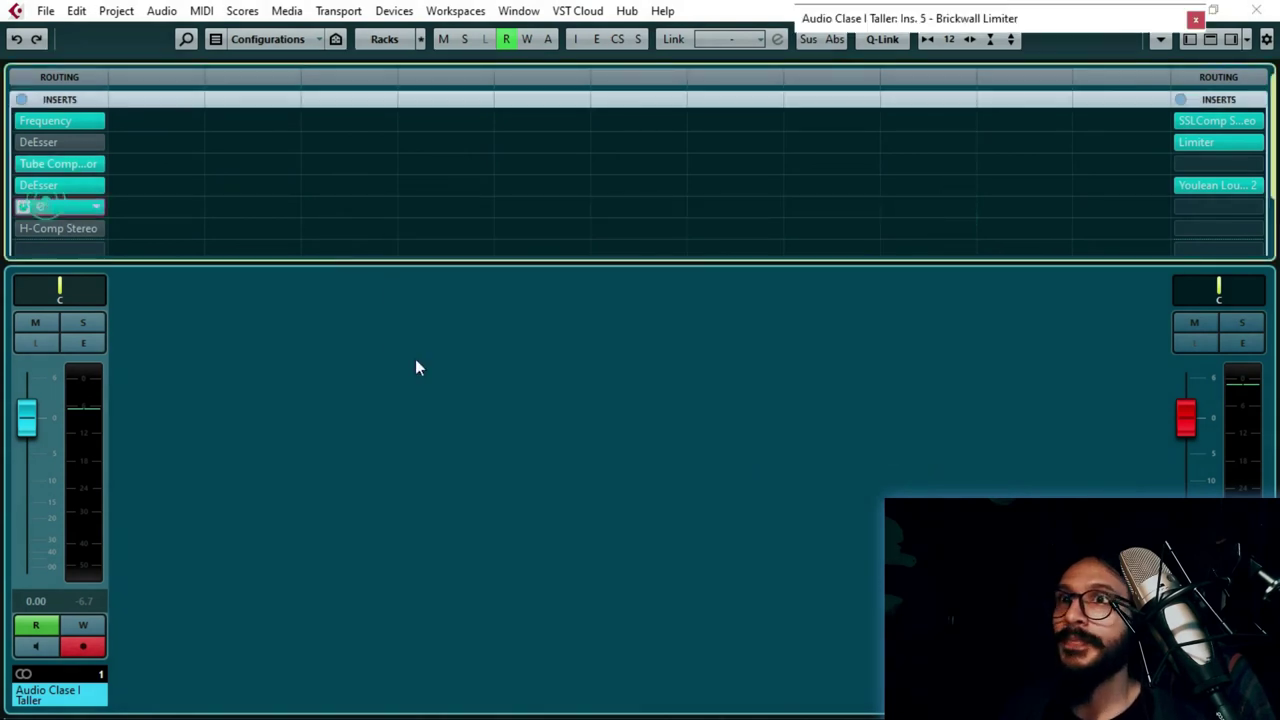
{"action": "left_click", "coordinate": [1188, 12]}
{"action": "left_click", "coordinate": [44, 121]}
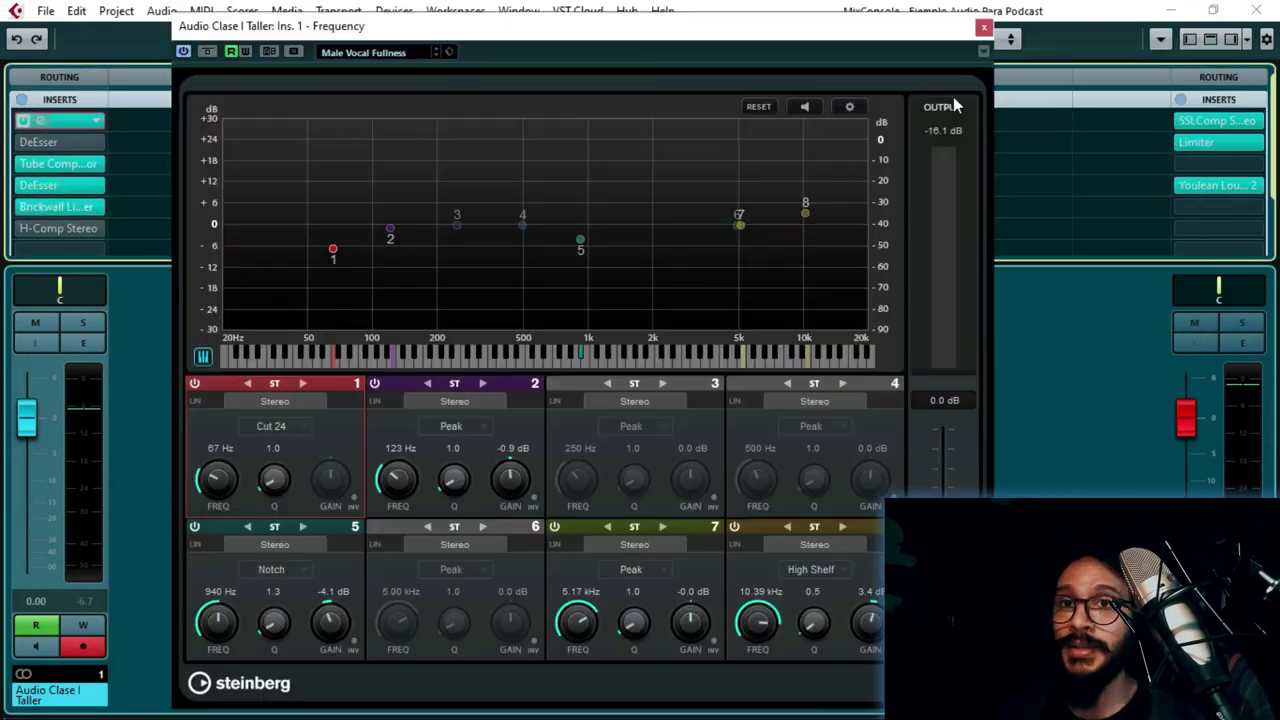
{"action": "left_click", "coordinate": [985, 33]}
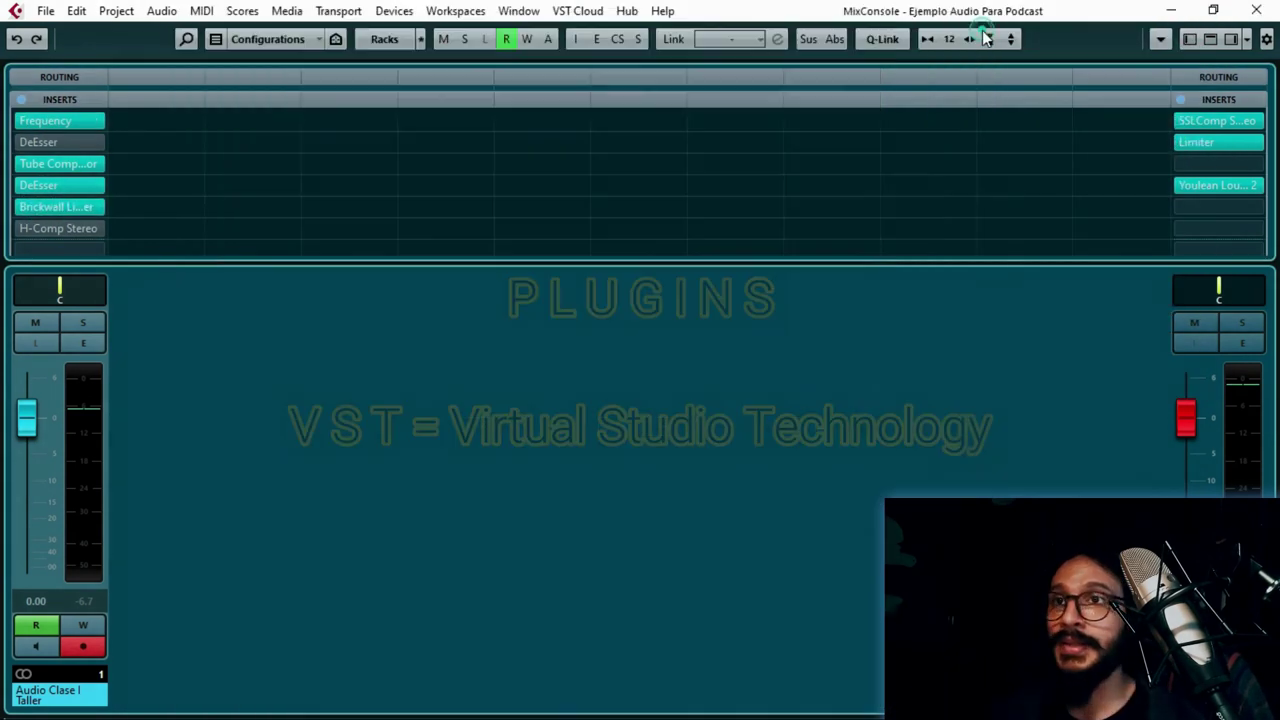
- Reopen the voice channel's Tube Compressor, browse its presets and load AM Male Vocal 1
{"action": "double_click", "coordinate": [44, 161]}
{"action": "left_click_drag", "start_coordinate": [654, 213], "coordinate": [567, 280]}
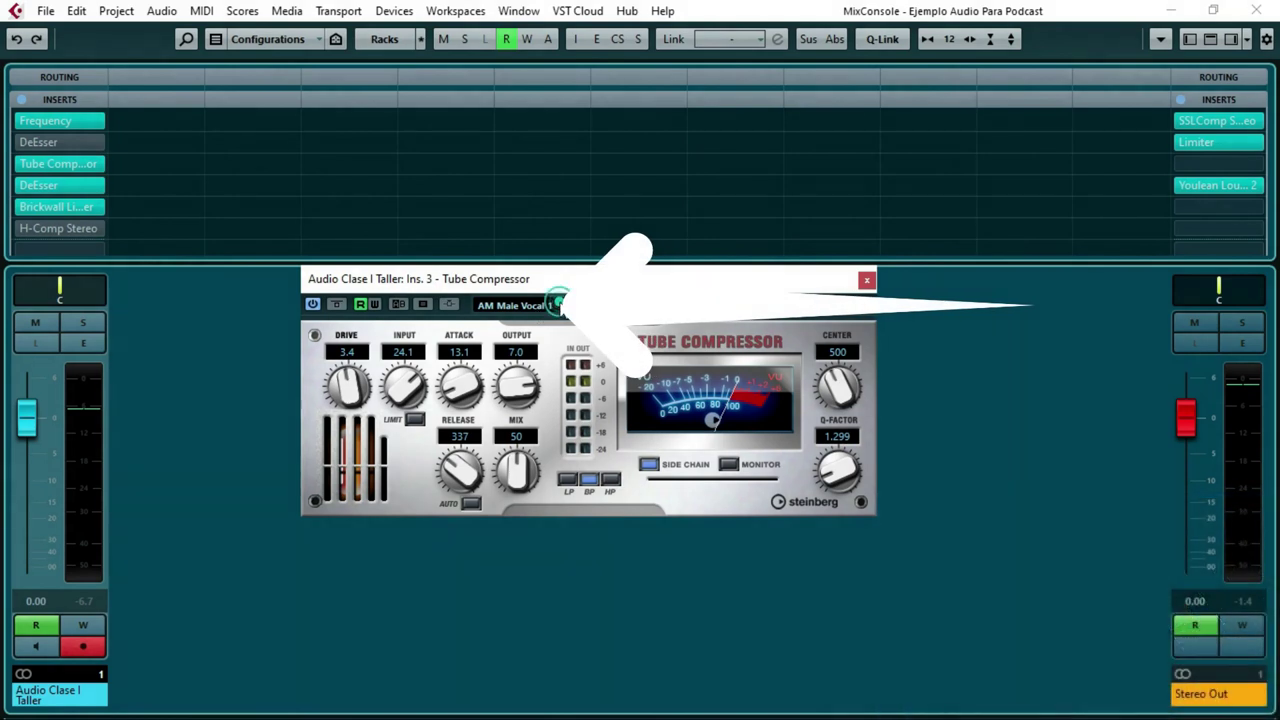
{"action": "left_click", "coordinate": [547, 306]}
{"action": "scroll", "coordinate": [628, 440], "scroll_direction": "down", "scroll_amount": 2}
{"action": "scroll", "coordinate": [615, 475], "scroll_direction": "up", "scroll_amount": 3}
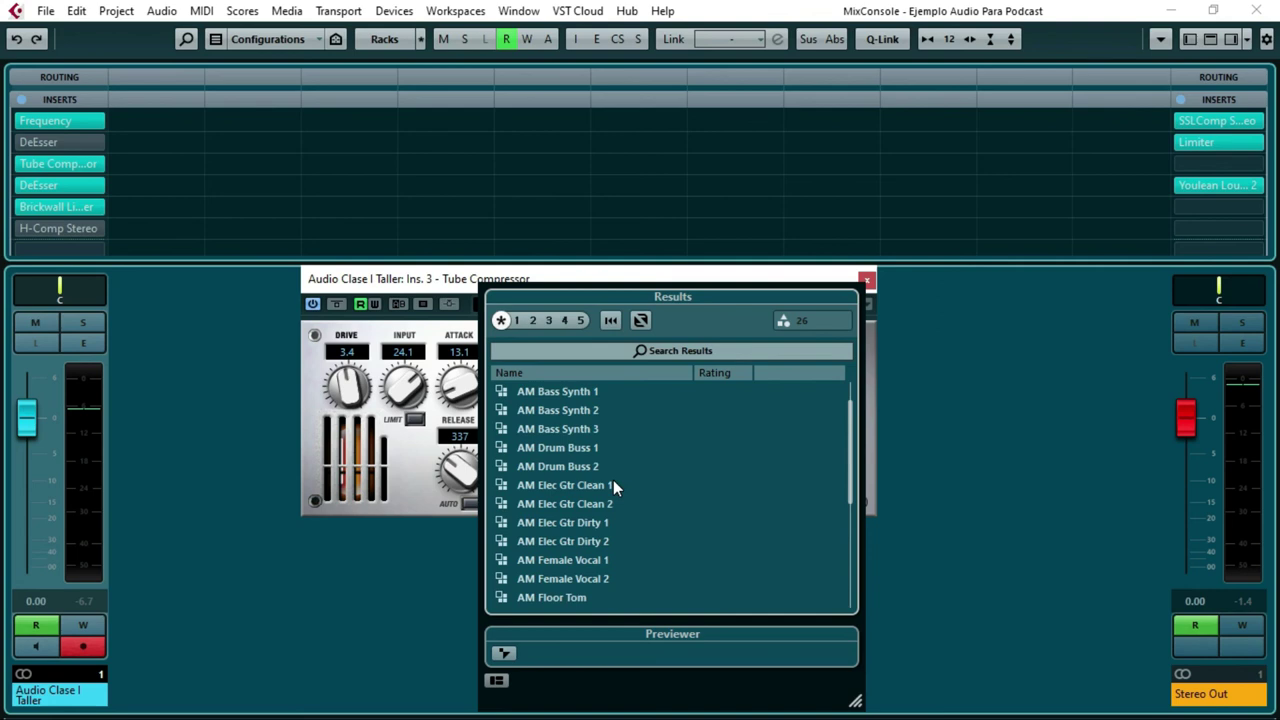
{"action": "scroll", "coordinate": [615, 475], "scroll_direction": "down", "scroll_amount": 3}
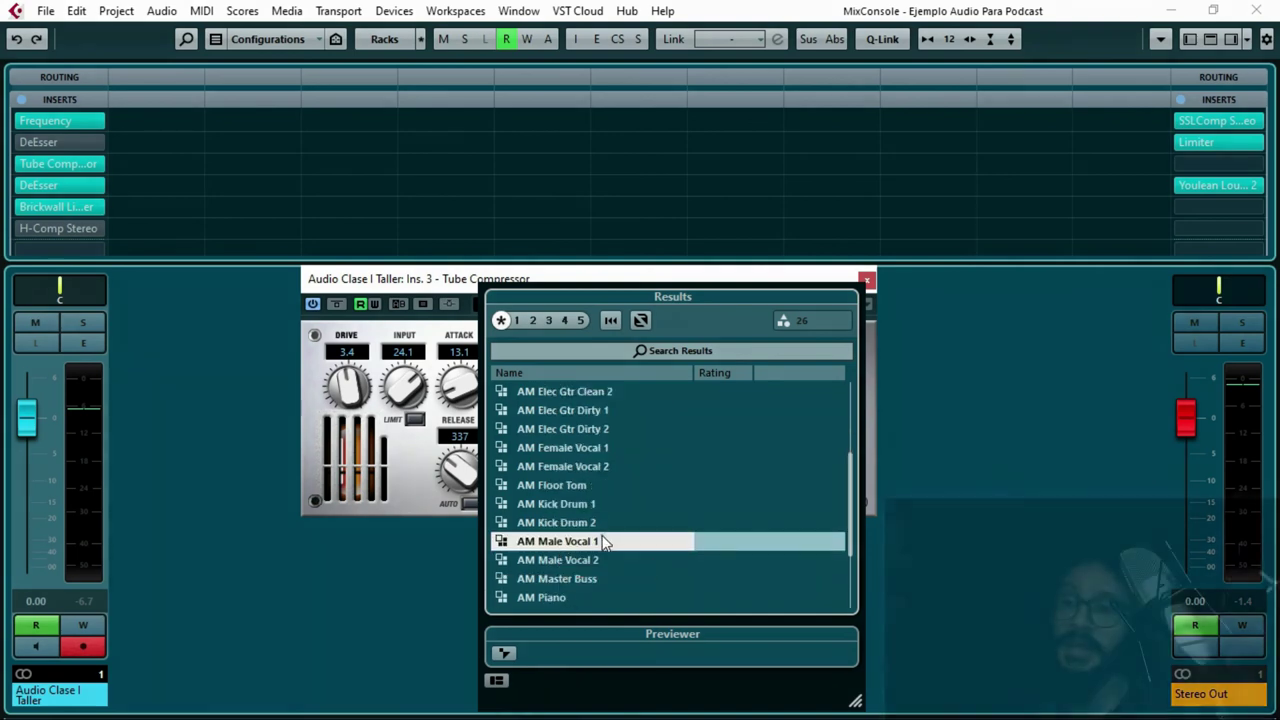
{"action": "double_click", "coordinate": [603, 541]}
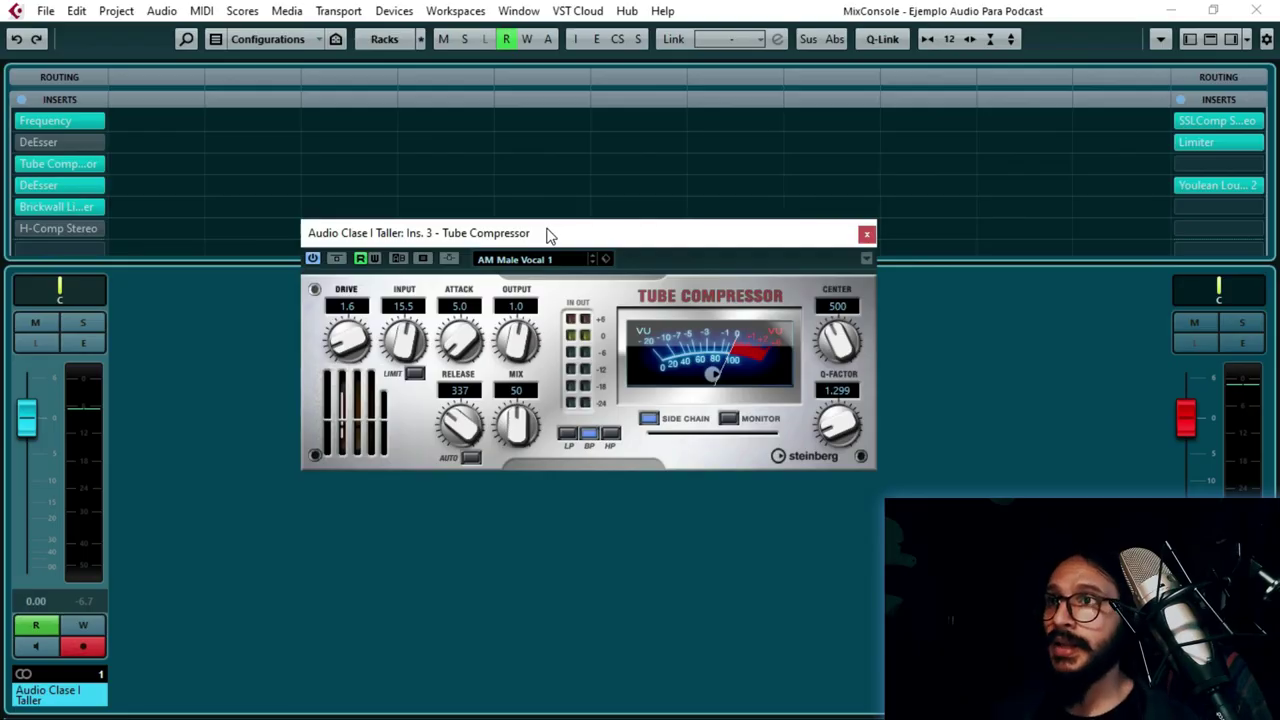
- Adjust the loaded Tube Compressor preset to an input of 26.6, an attack of 13.5 and an output of 7.0
{"action": "left_click_drag", "start_coordinate": [550, 234], "coordinate": [544, 220]}
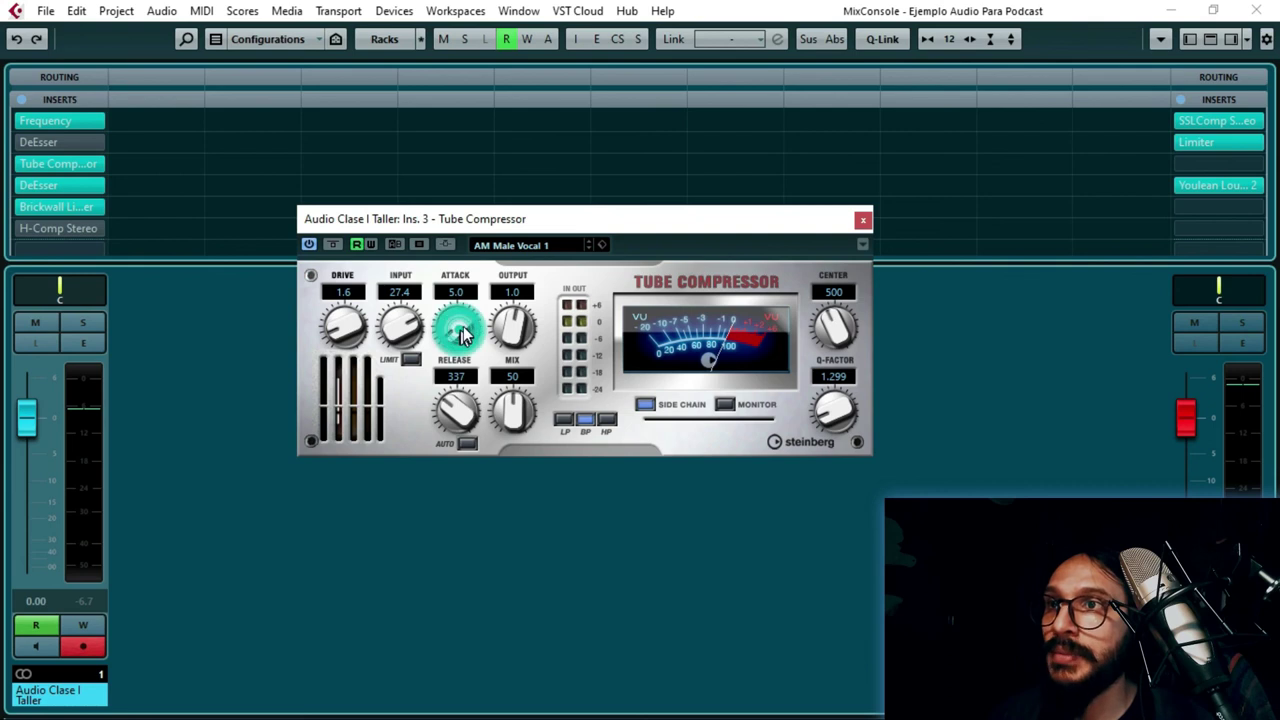
{"action": "scroll", "coordinate": [463, 333], "scroll_direction": "up", "scroll_amount": 6}
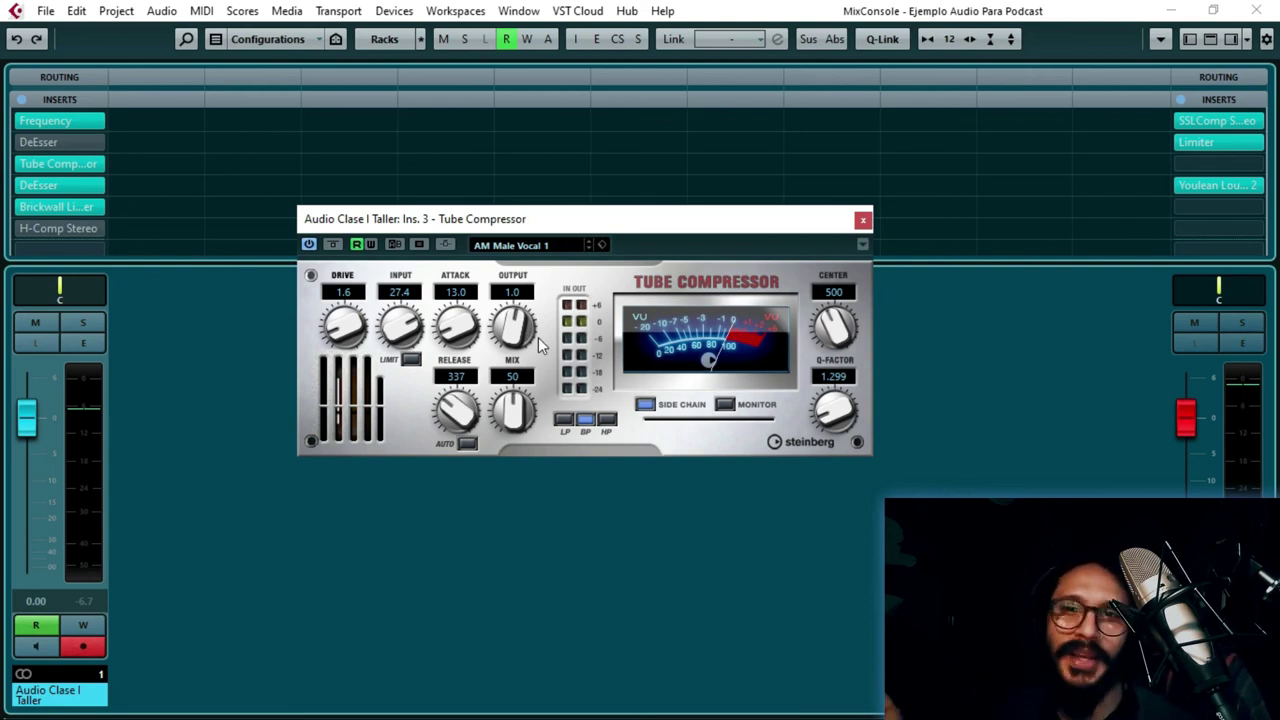
{"action": "left_click_drag", "start_coordinate": [528, 338], "coordinate": [463, 324]}
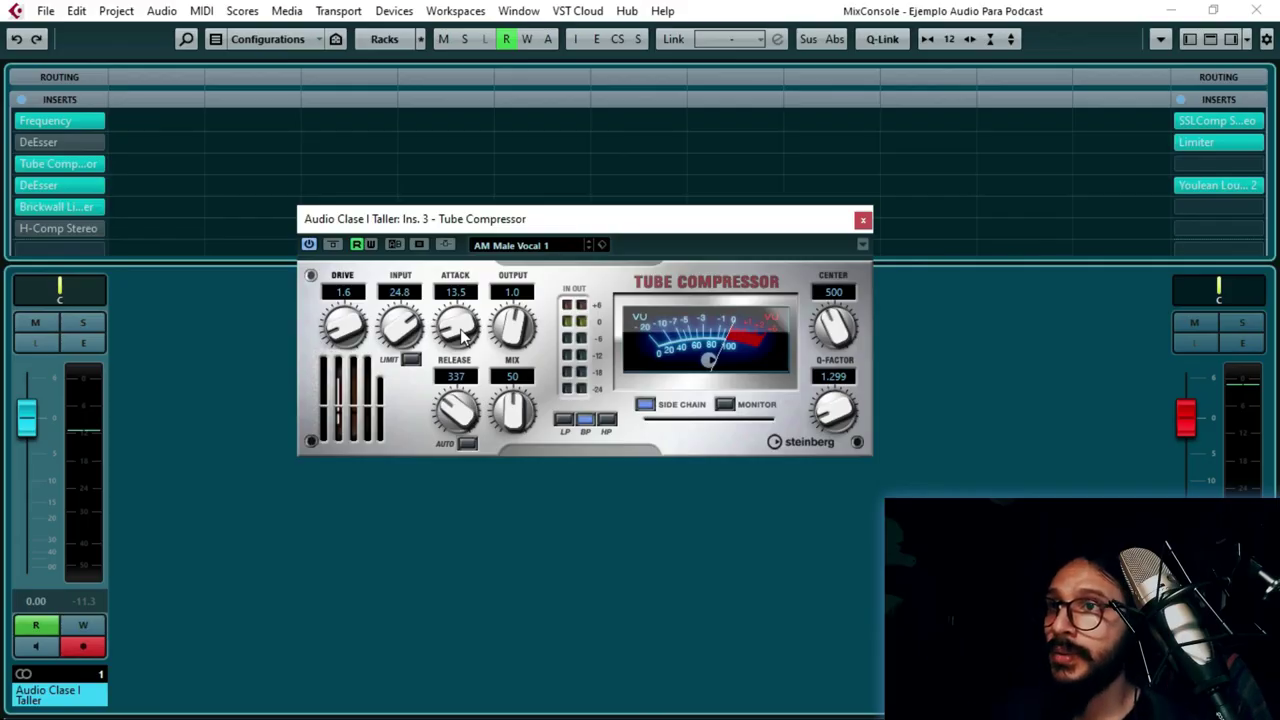
{"action": "left_click_drag", "start_coordinate": [506, 340], "coordinate": [508, 323]}
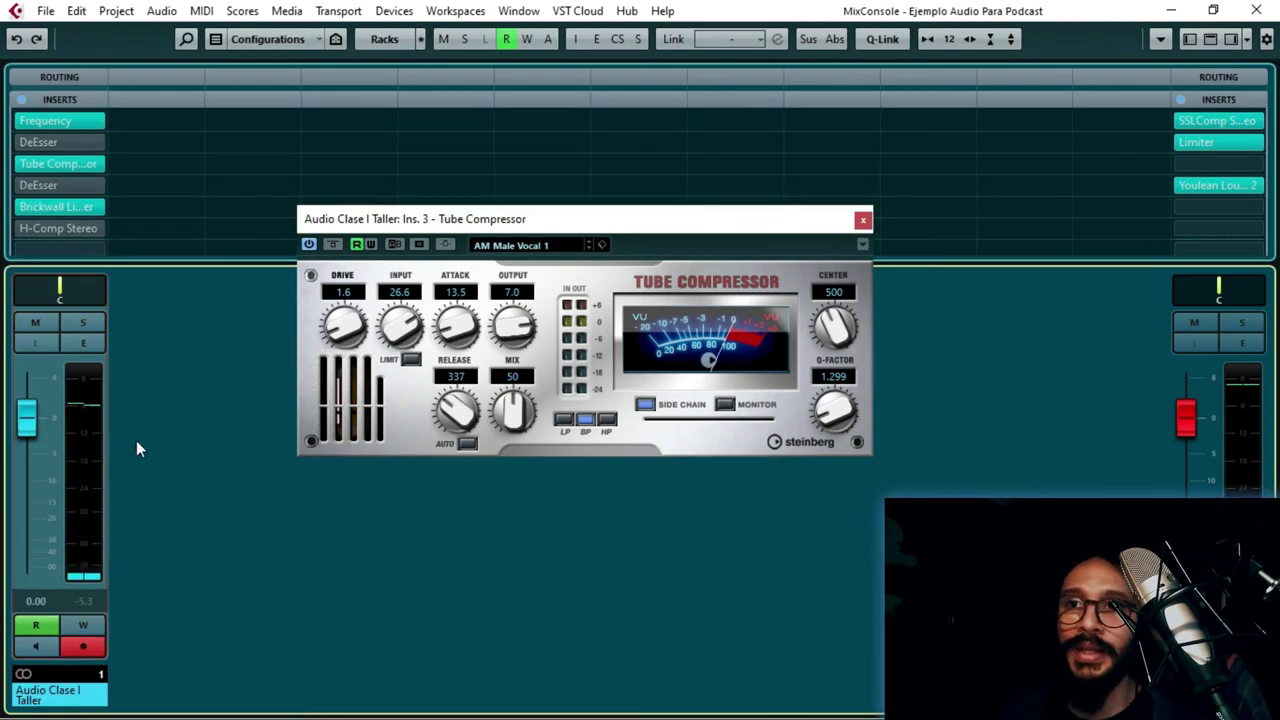
- Close the Tube Compressor window and bypass all inserts on the Stereo Out channel
{"action": "left_click", "coordinate": [864, 220]}
{"action": "left_click", "coordinate": [154, 300]}
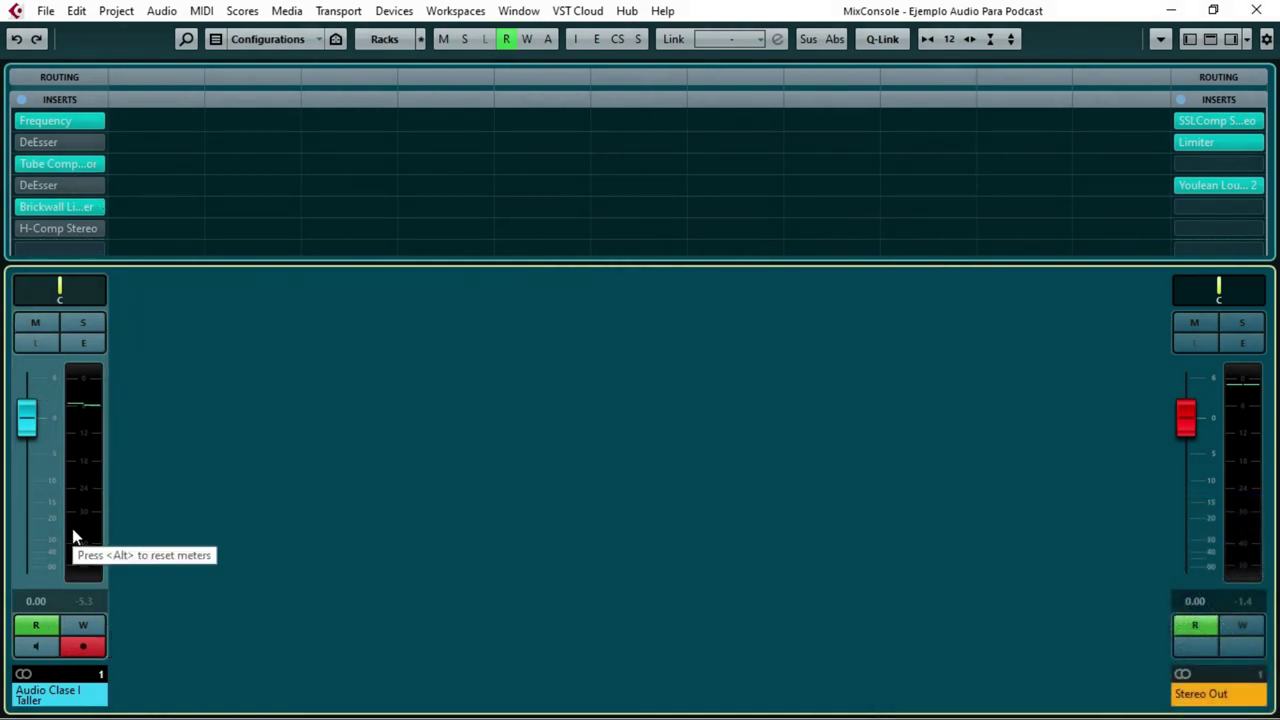
{"action": "left_click", "coordinate": [1176, 147]}
{"action": "left_click", "coordinate": [1180, 99]}
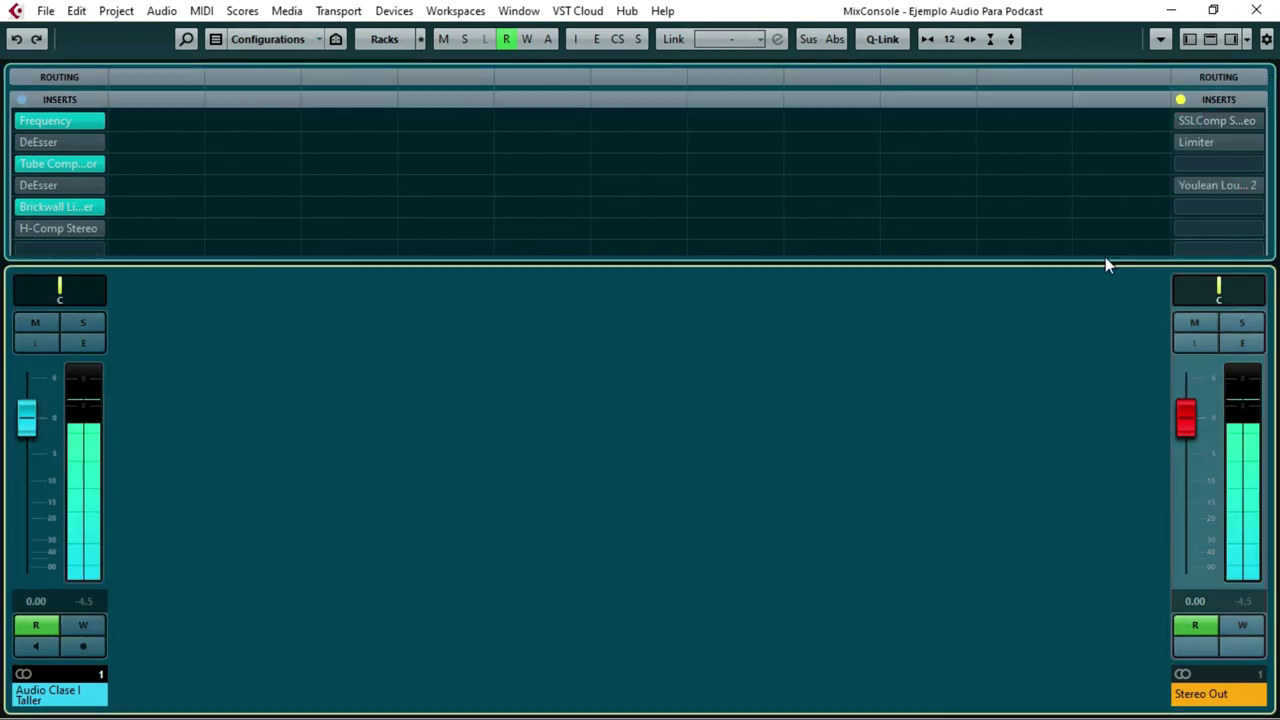